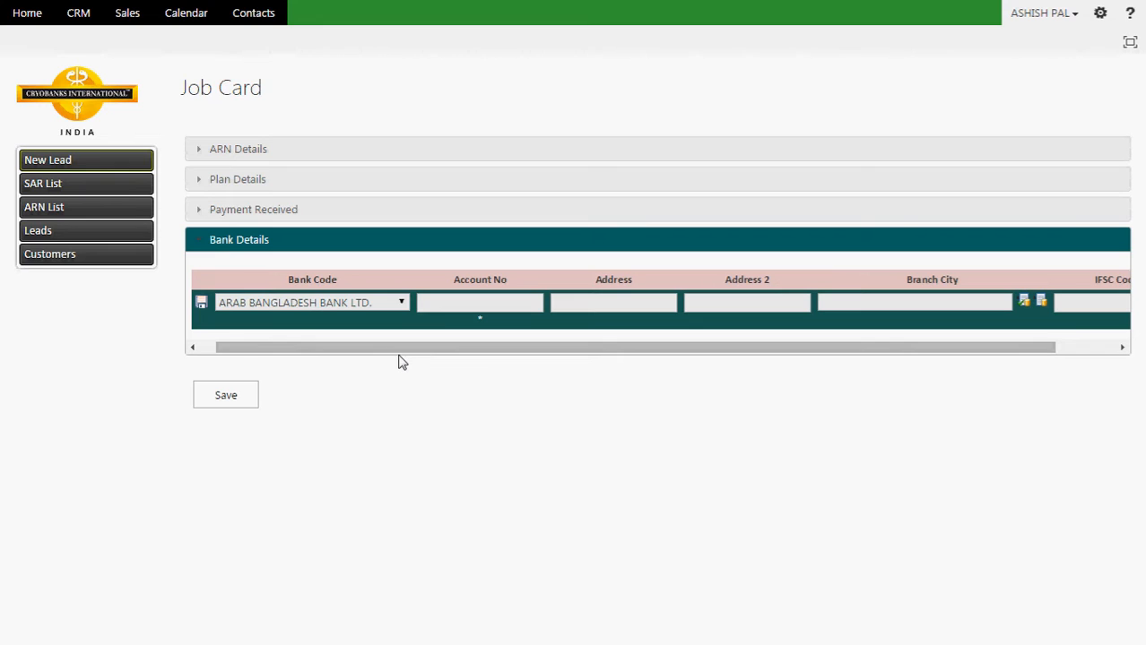
Step: Choose AXIS BANK LTD. as the Bank Code in the Bank Details row
click(401, 303)
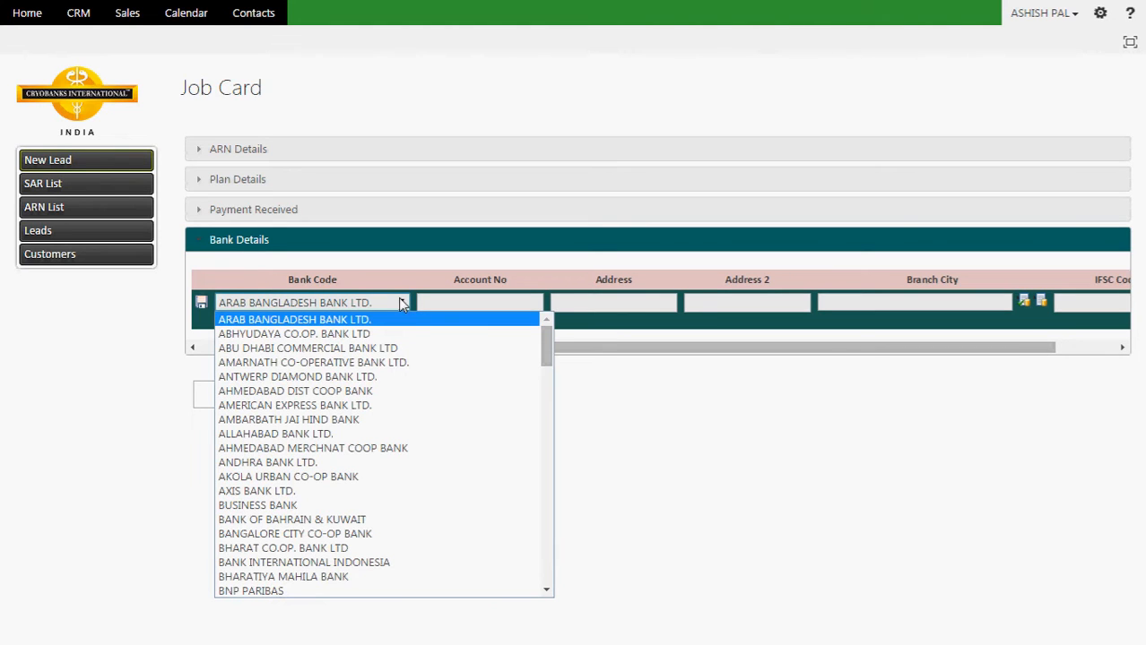
key(Down)
key(Down)
key(Down)
key(Down)
key(Down)
key(Down)
key(Down)
key(Down)
key(Down)
key(Down)
key(Down)
key(Down)
key(Down)
key(Down)
key(Down)
key(Down)
key(Down)
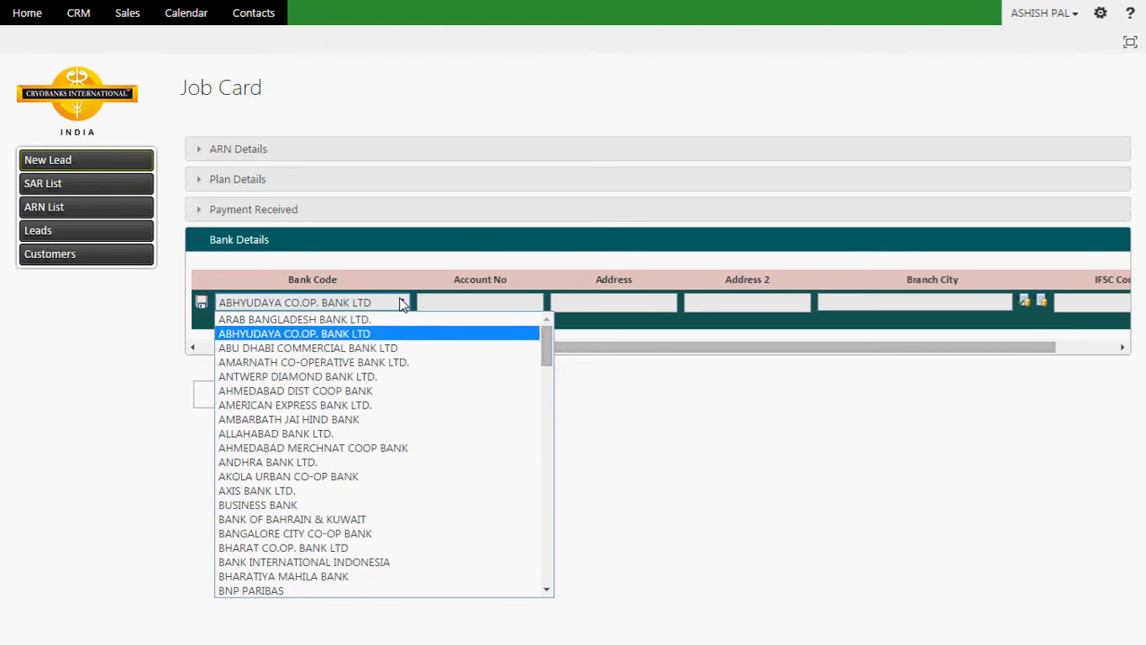
key(Up)
key(Up)
key(Up)
key(Up)
key(Up)
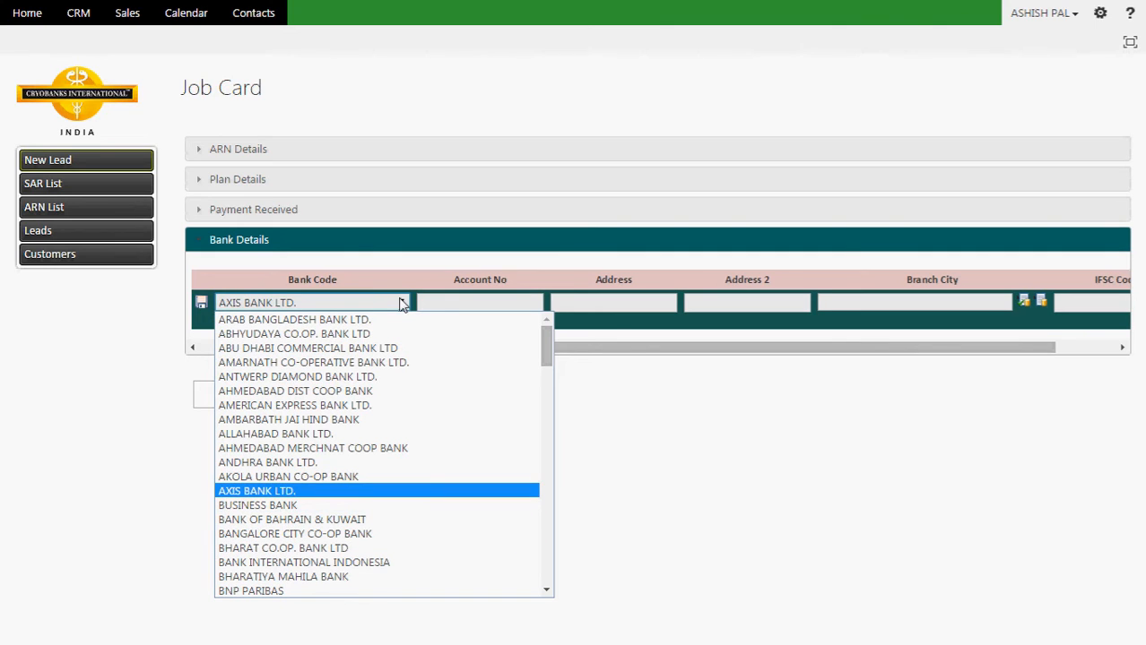
key(Return)
key(Tab)
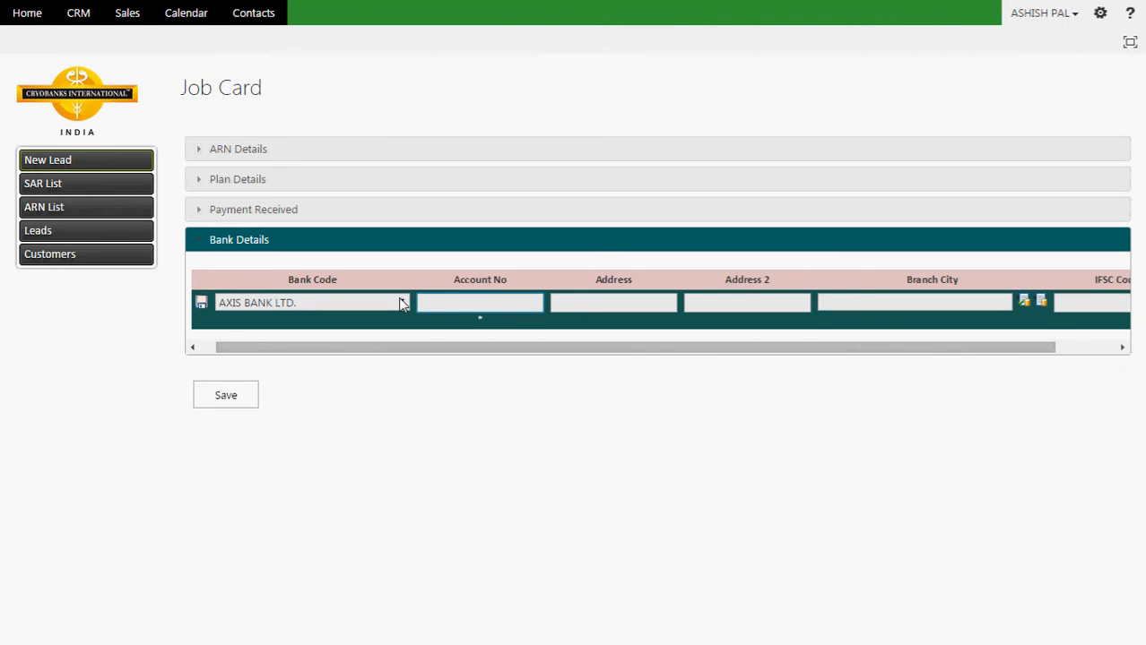
click(401, 304)
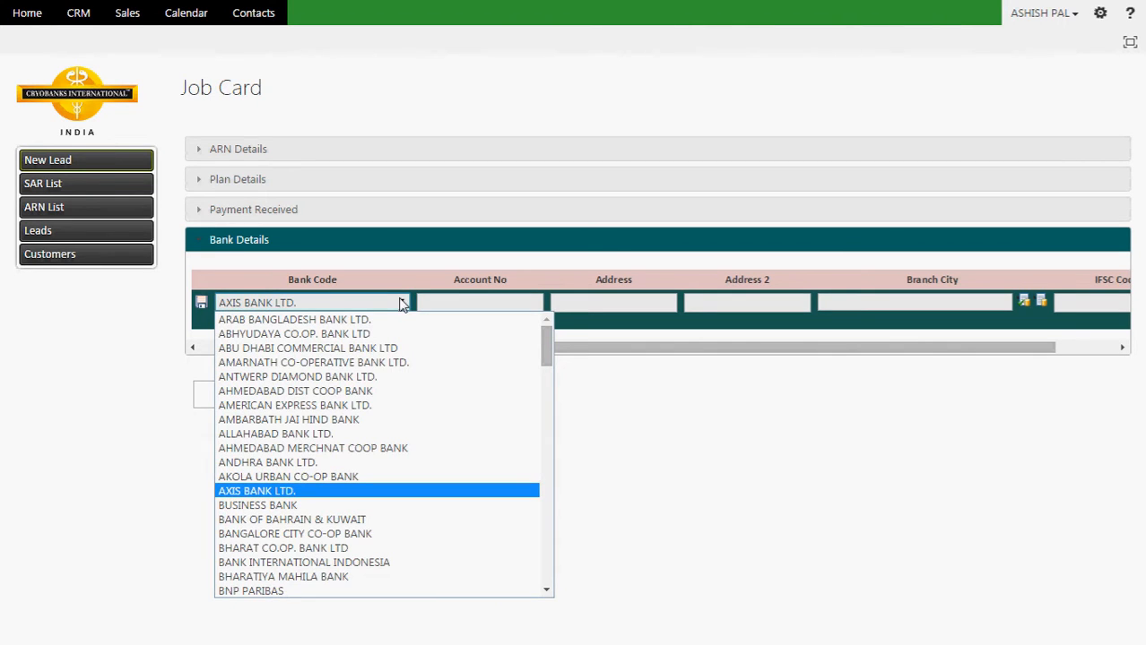
click(400, 304)
Step: Enter the client's account number, address Sector-14 and branch city Guragon
click(431, 302)
key(Tab)
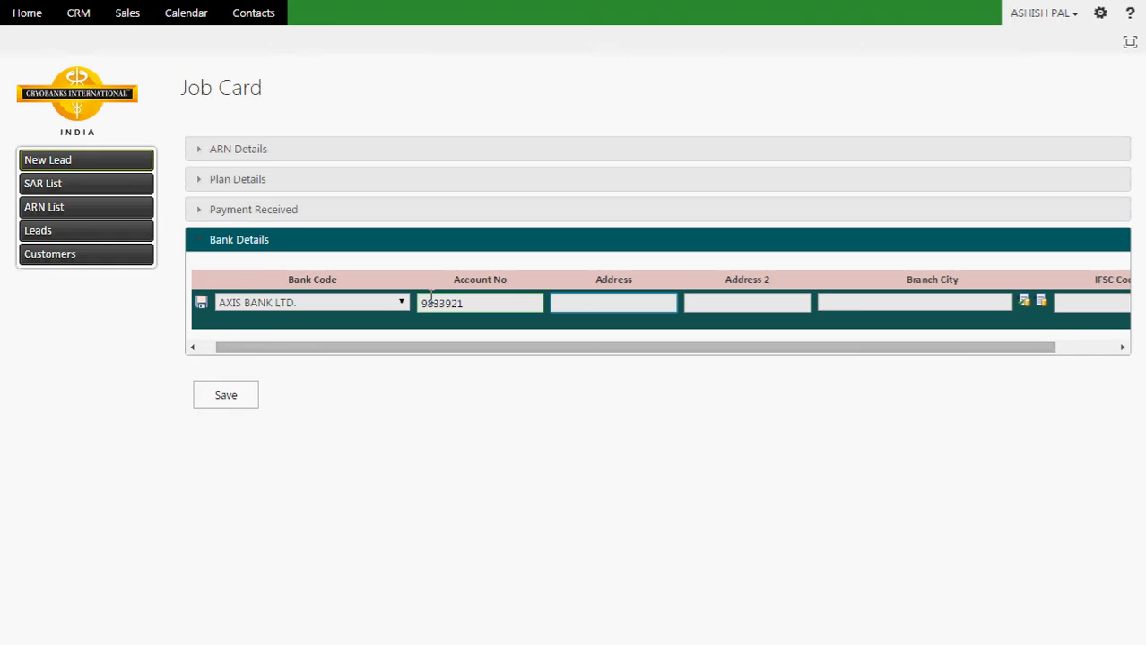
text(Sector-14)
key(Tab)
key(Tab)
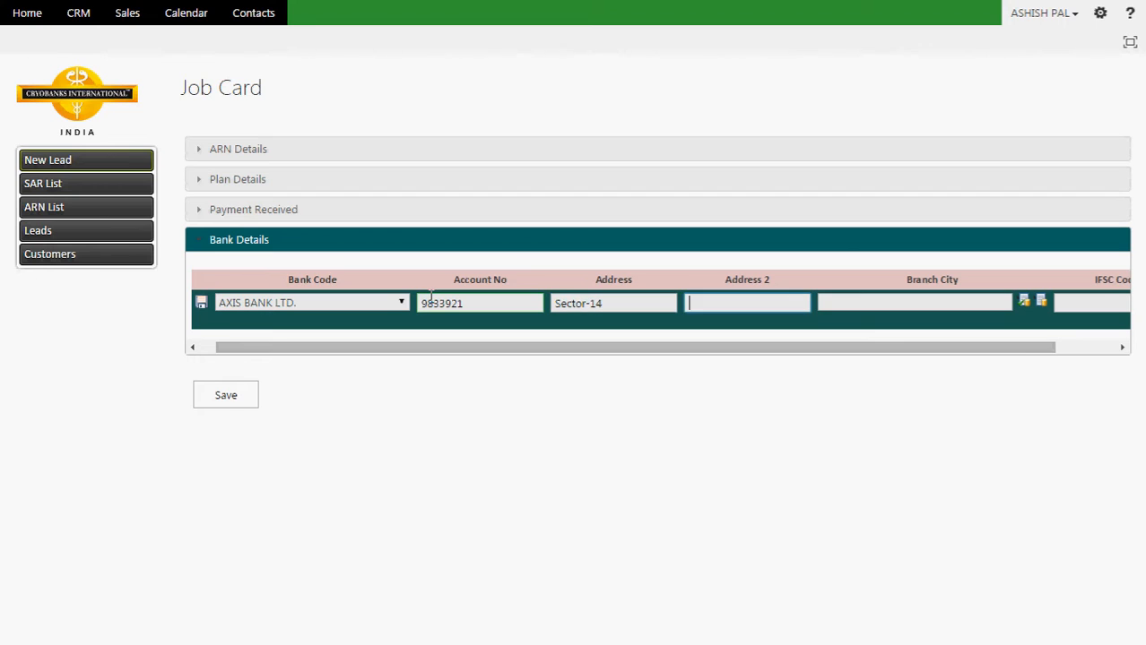
text(Gurag)
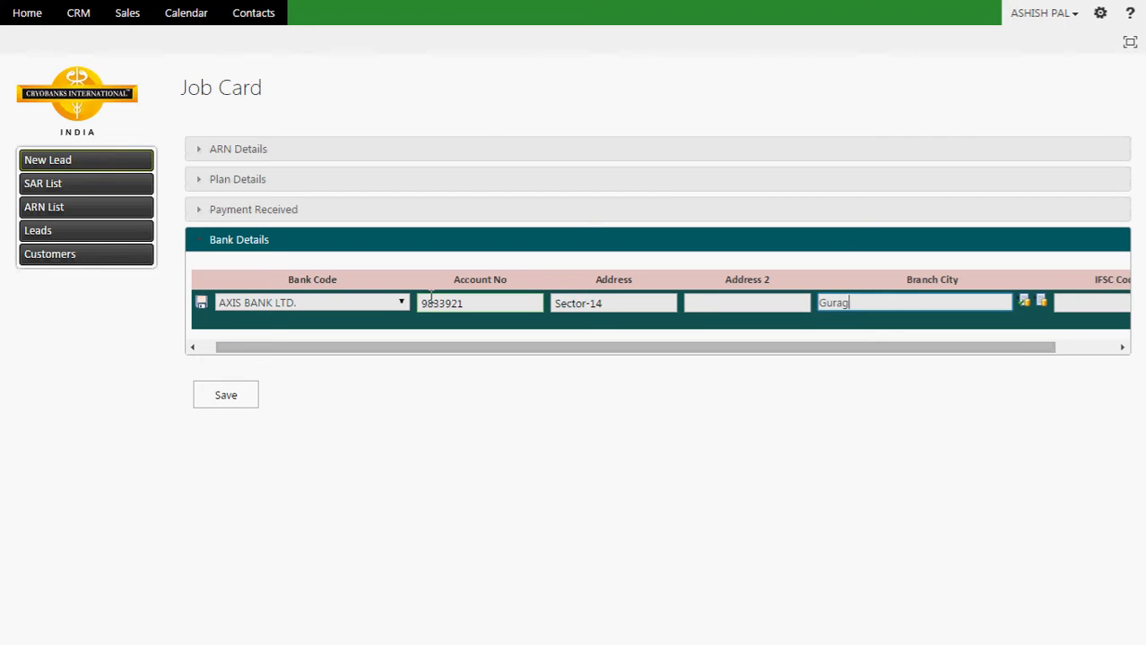
text(on)
key(Tab)
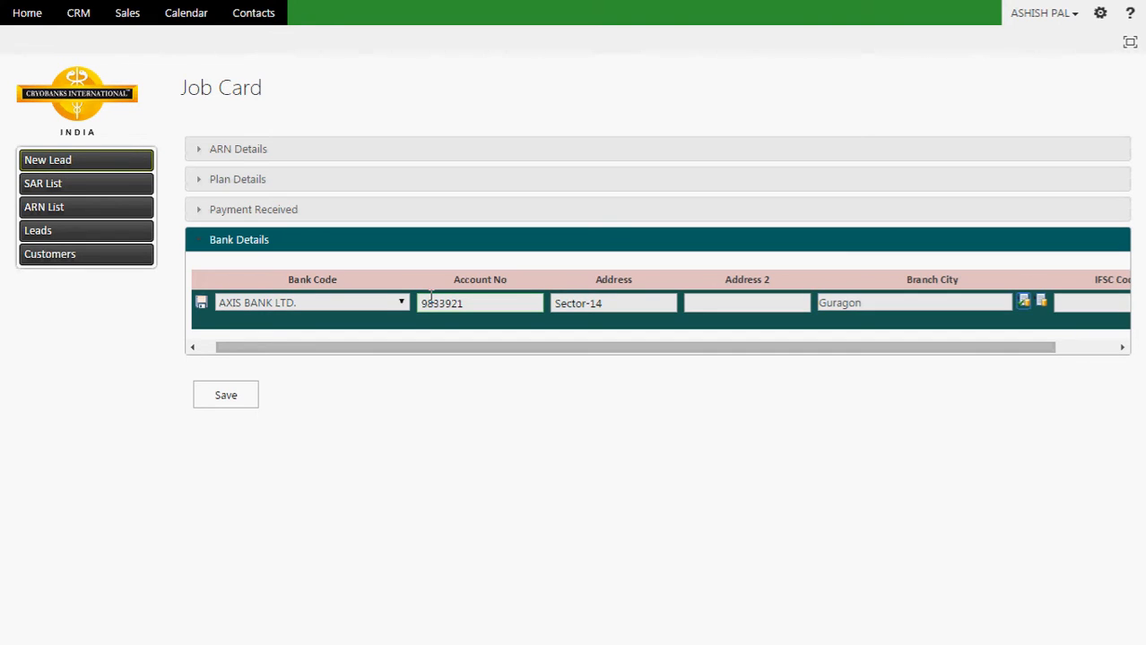
key(Tab)
key(Tab)
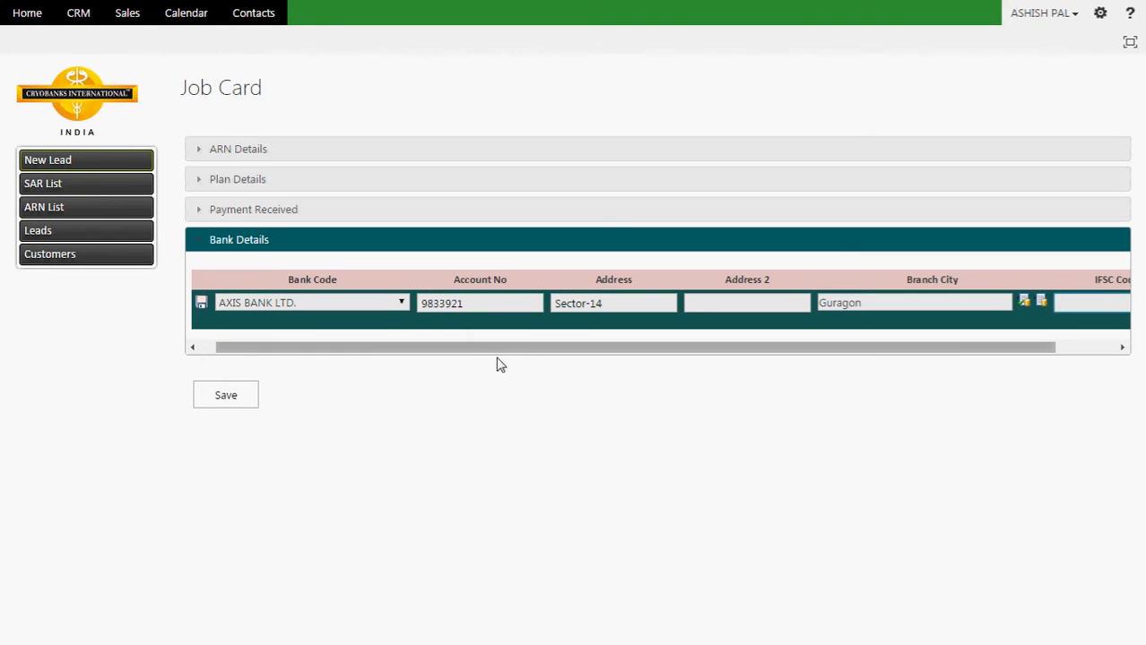
Step: Enter IFSC code AXIS0922382 and save the AXIS bank row
drag(491, 351, 615, 360)
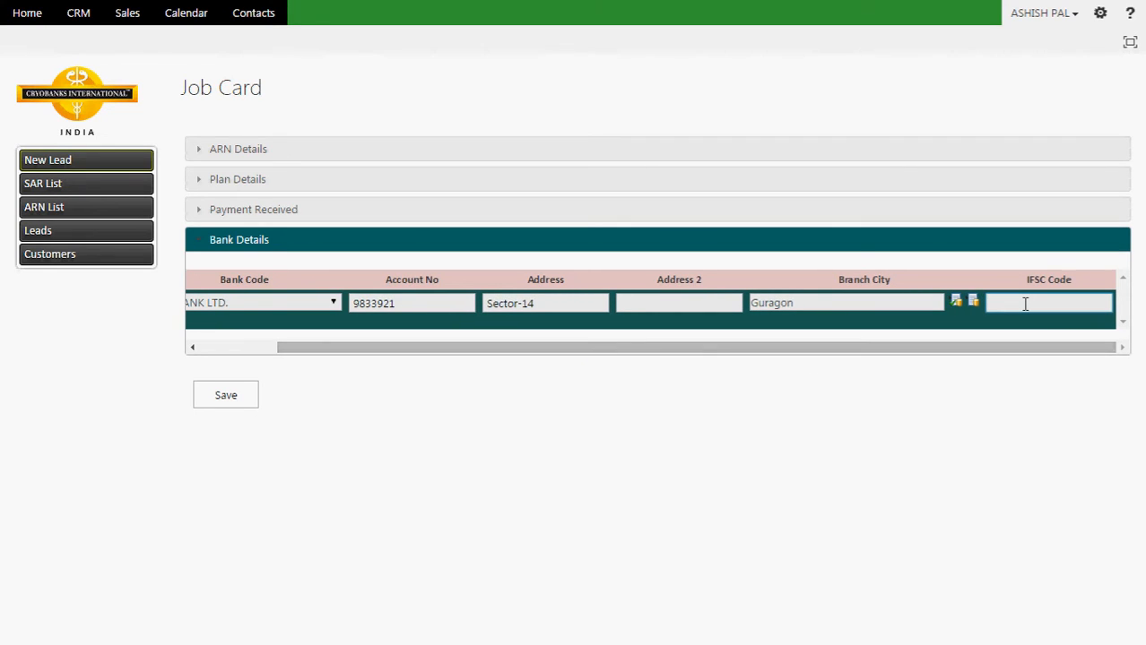
text(AXI)
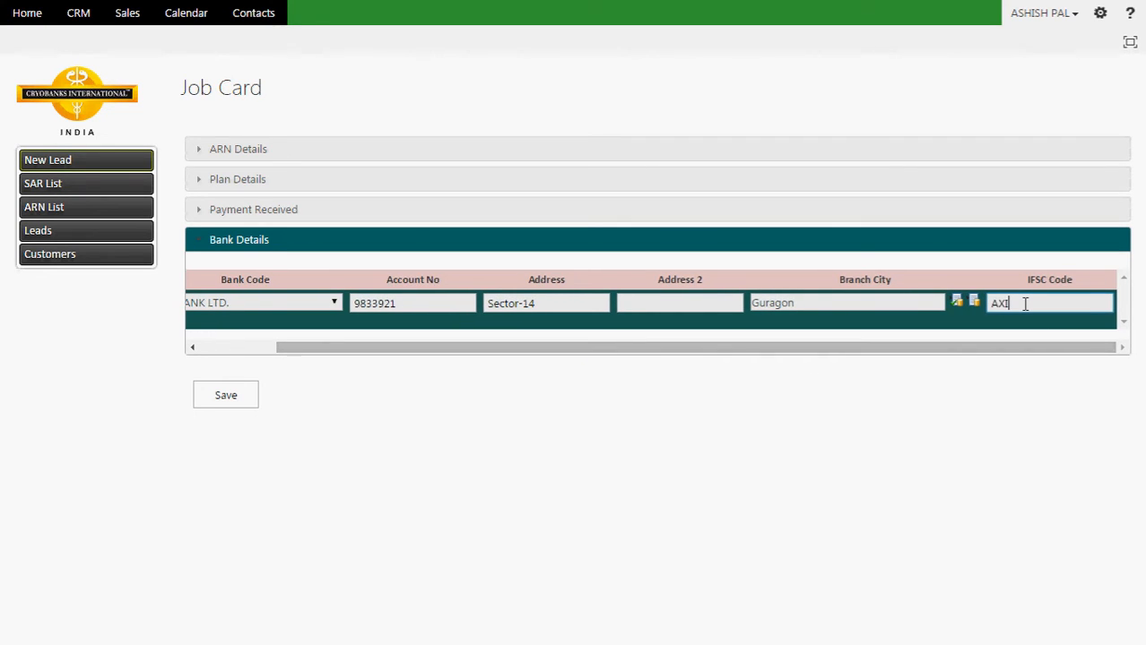
text(S0922382)
drag(350, 353, 250, 360)
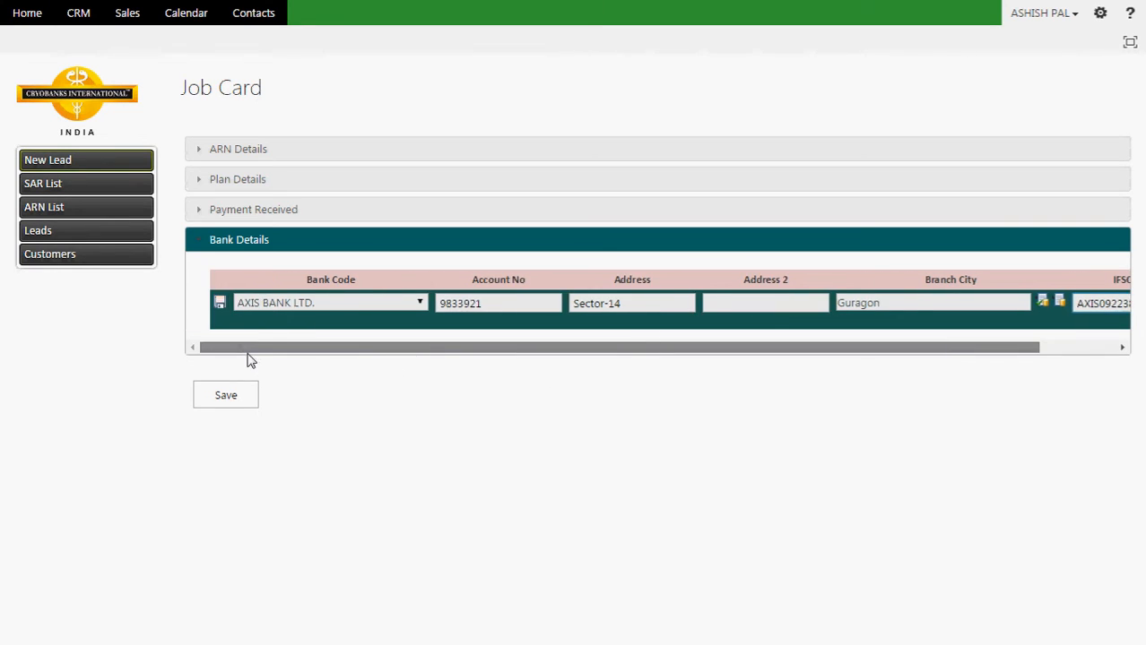
click(219, 304)
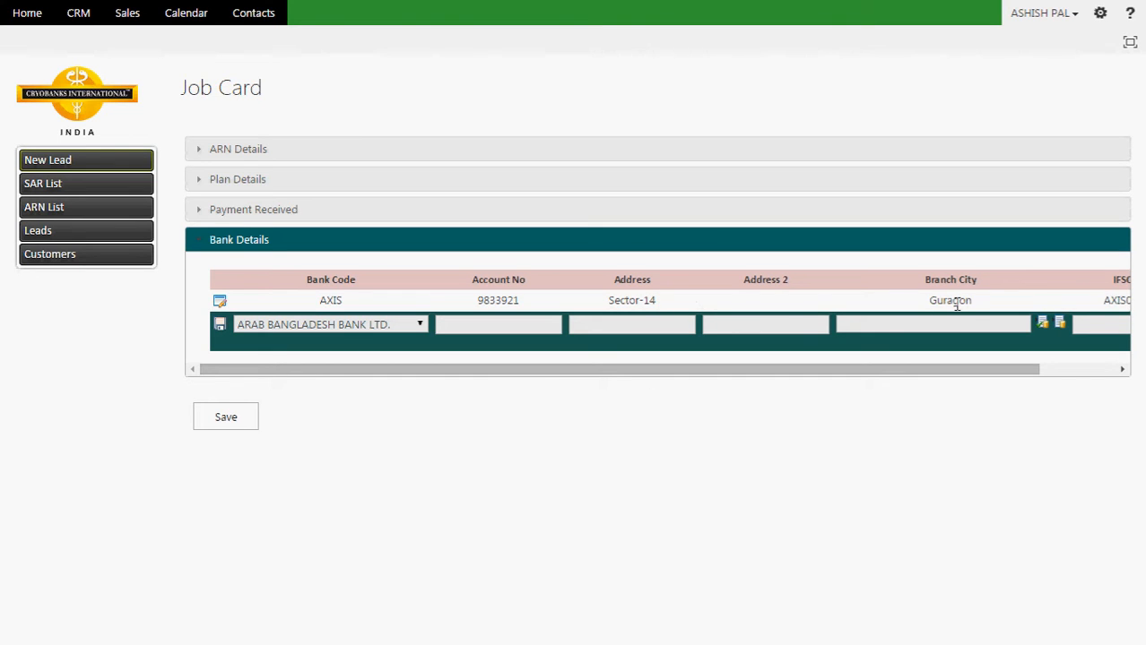
click(853, 212)
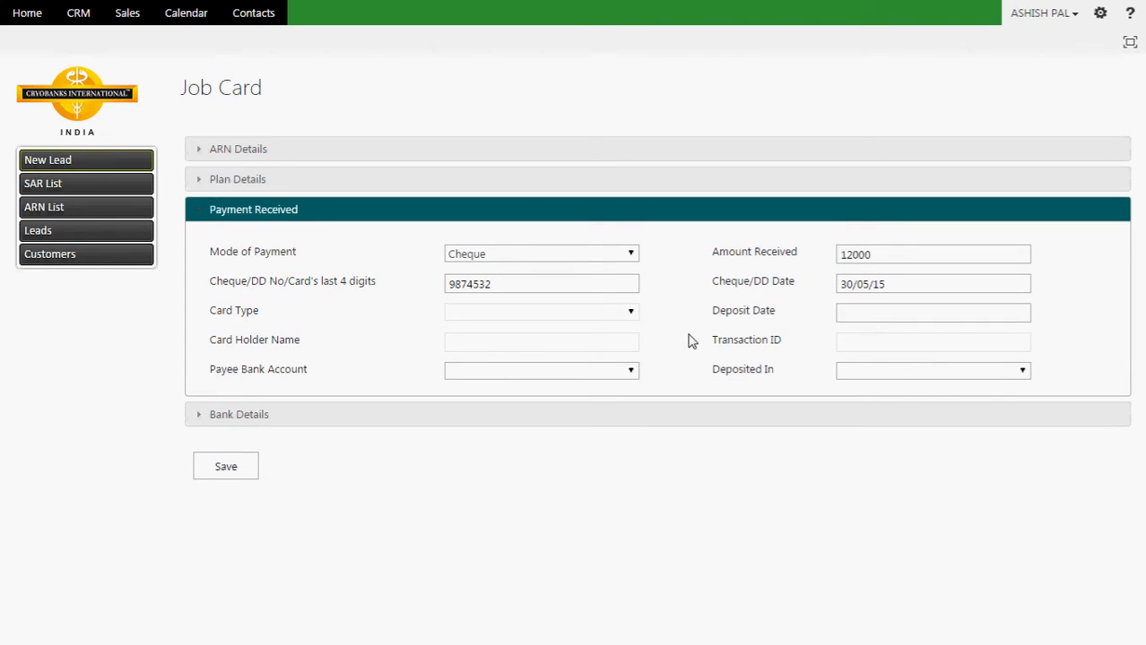
Step: Set Payee Bank Account to the AXIS account and Deposited In to Kotak Mahindra Bank Ltd., then save
click(631, 371)
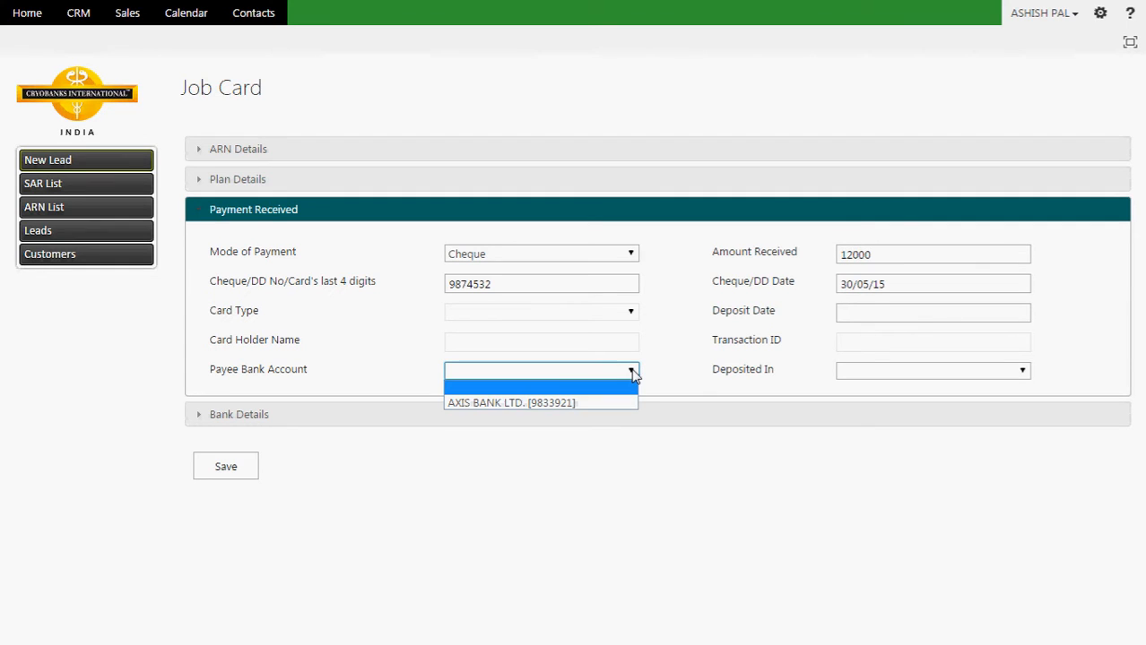
click(599, 403)
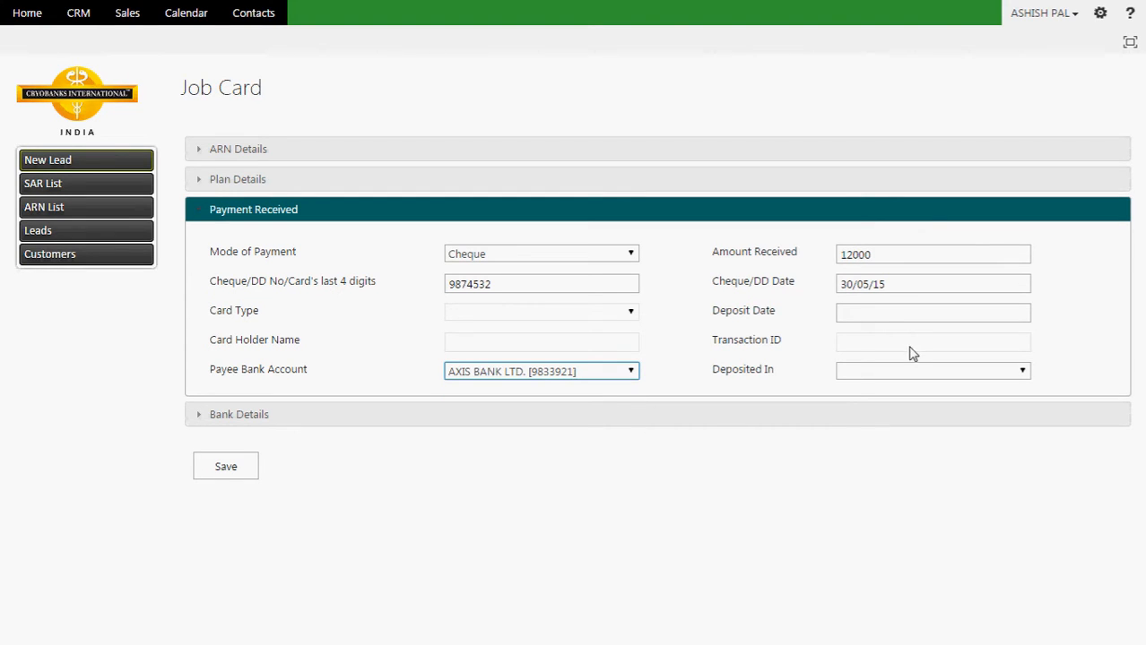
click(919, 374)
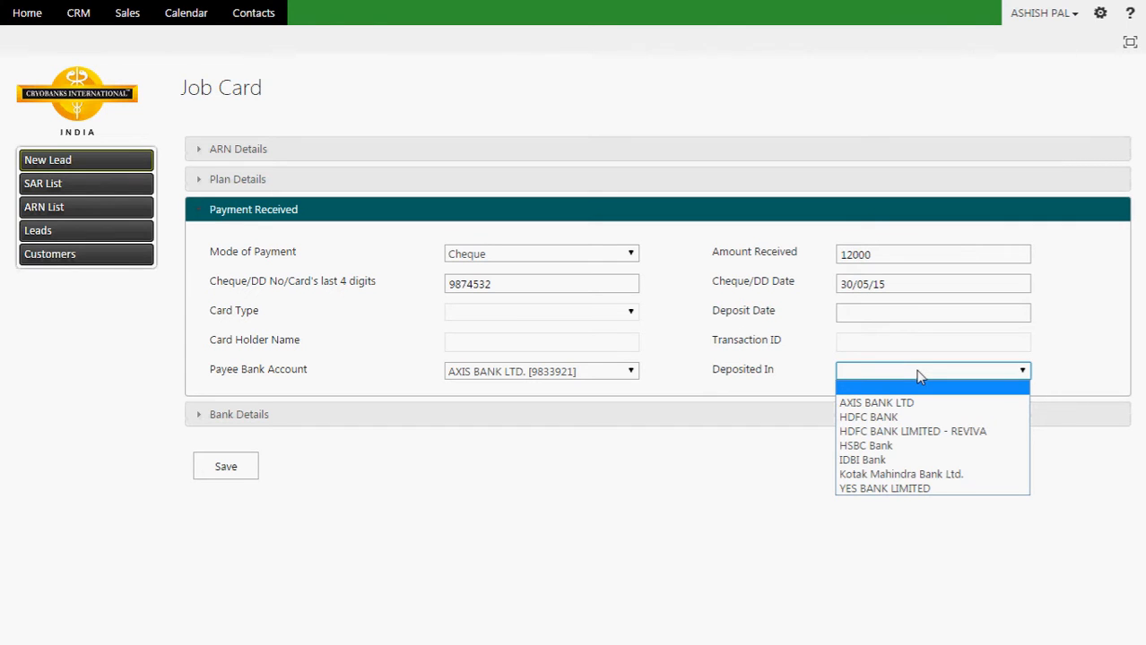
click(912, 475)
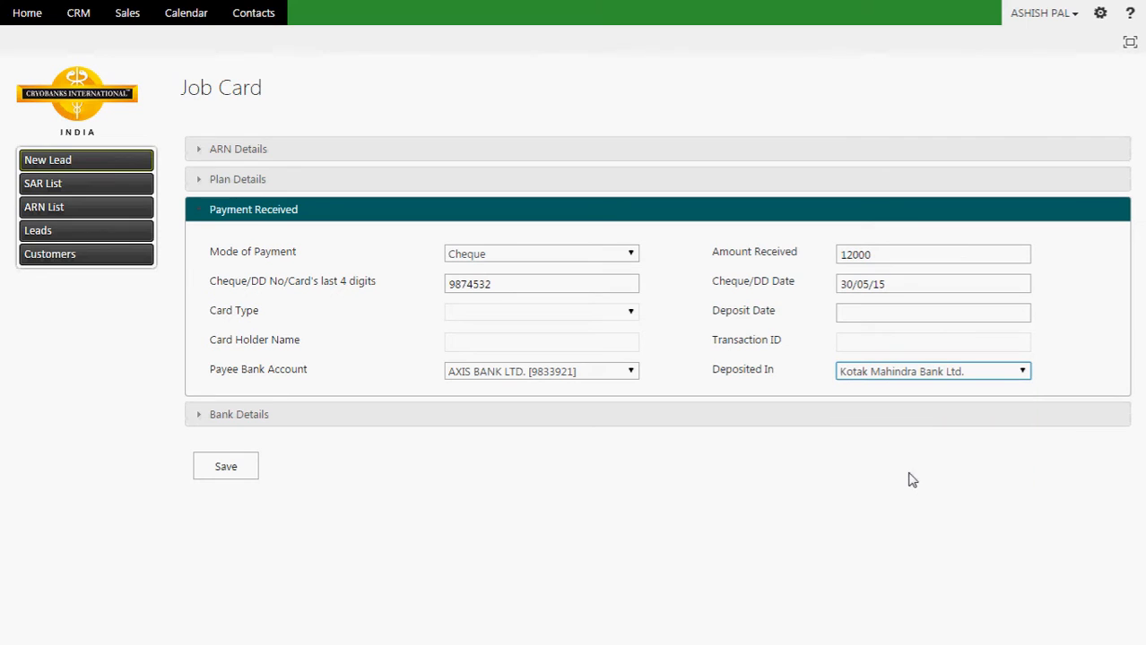
click(235, 470)
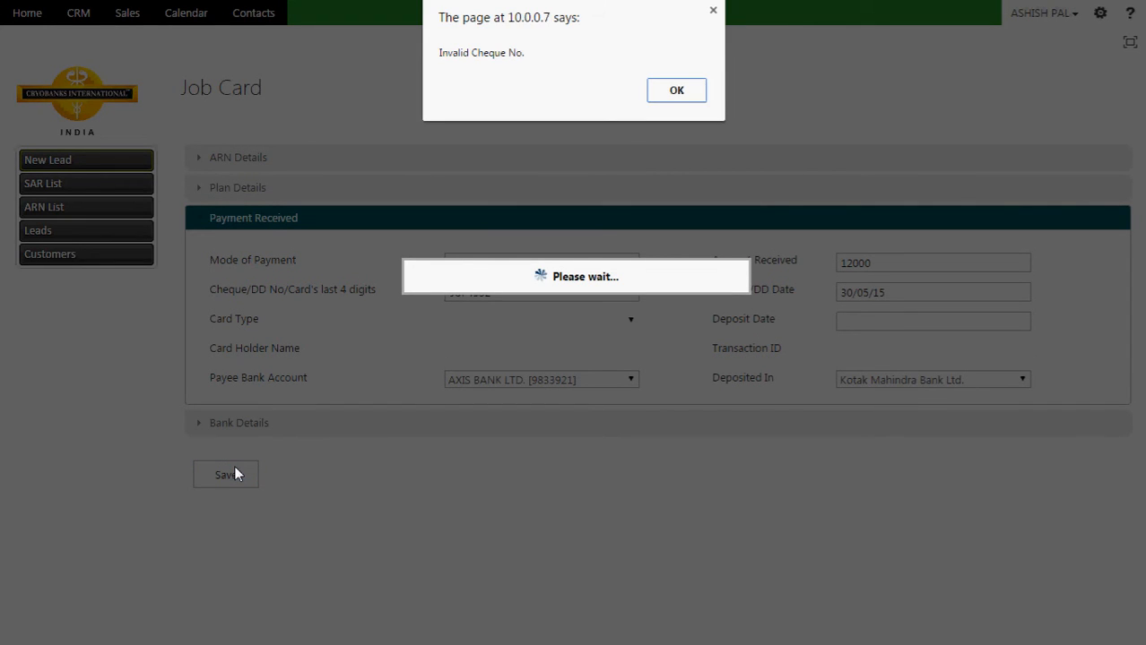
Step: Dismiss the Invalid Cheque No. alert, trim the cheque number to six digits, and save again
click(677, 90)
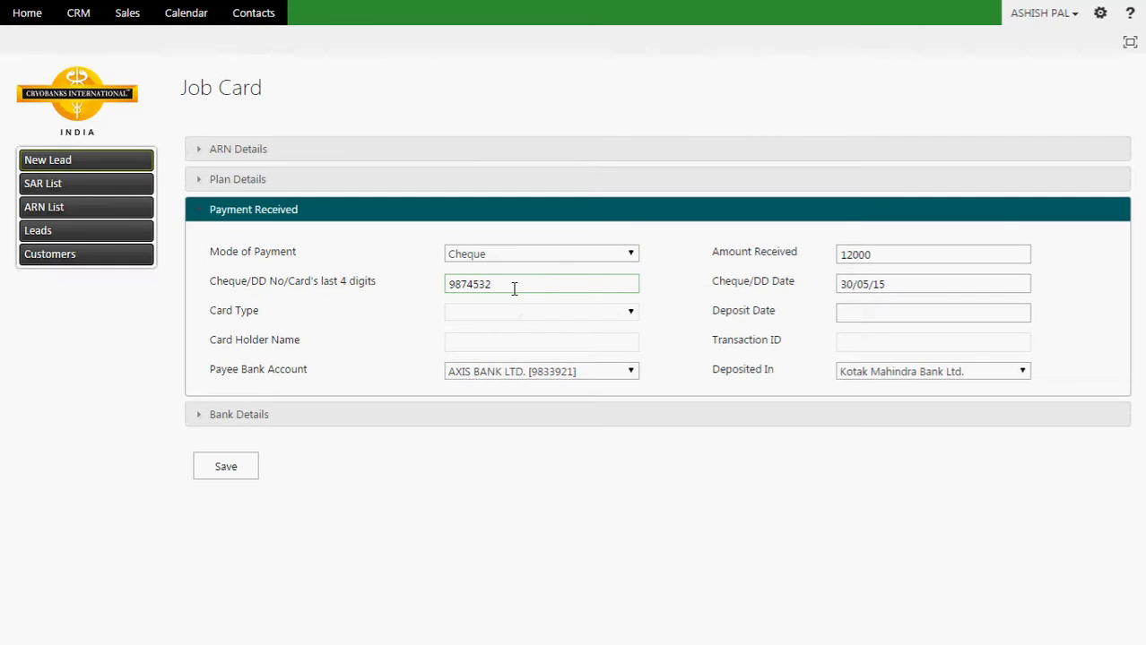
click(513, 285)
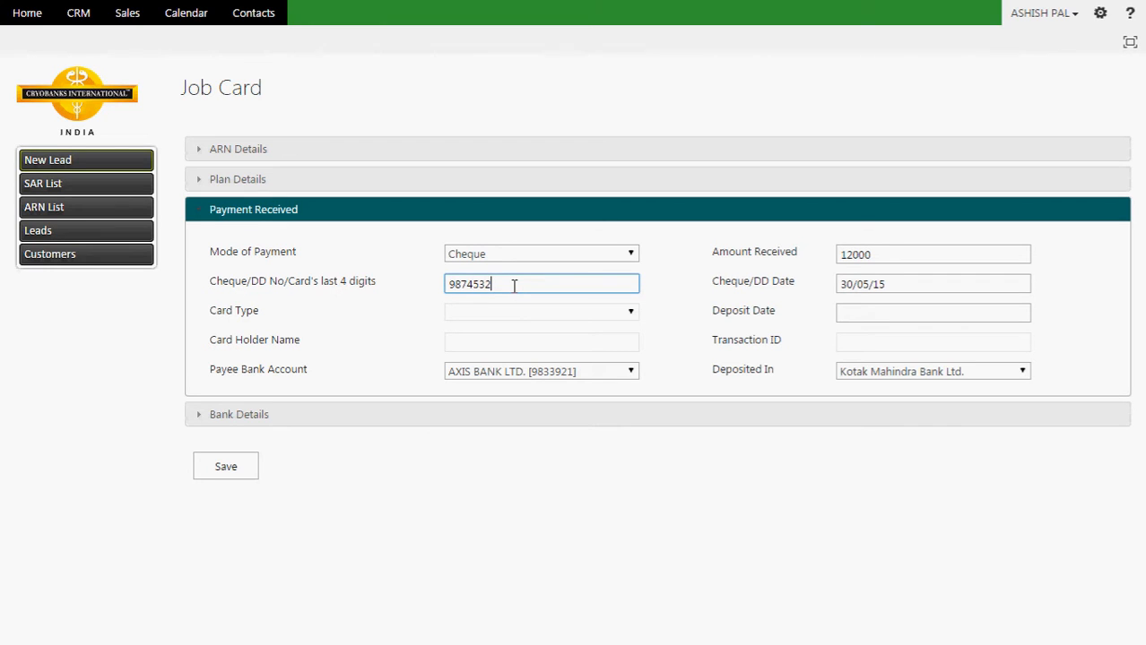
key(BackSpace)
click(226, 467)
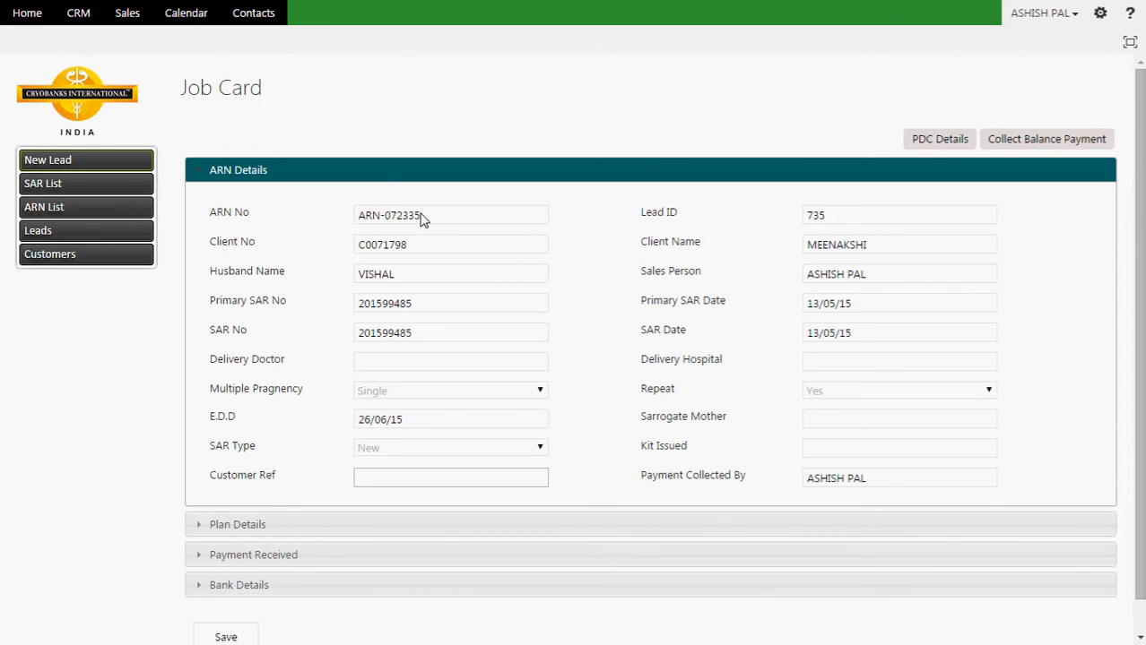
drag(423, 217, 354, 218)
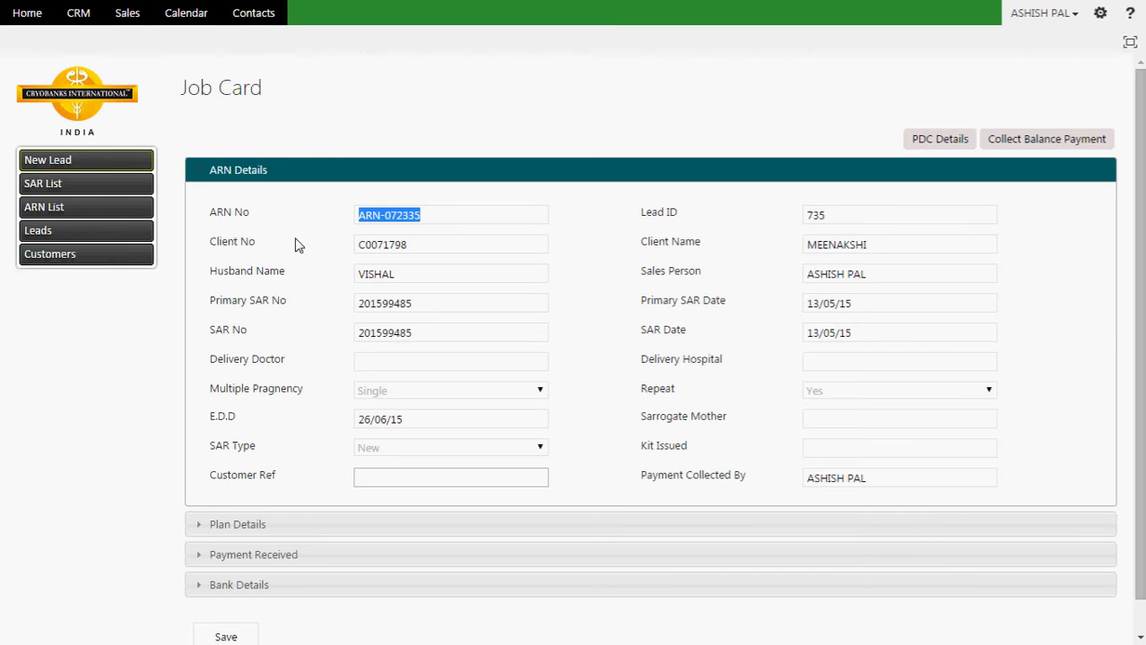
click(427, 223)
drag(429, 219, 356, 216)
drag(874, 251, 802, 245)
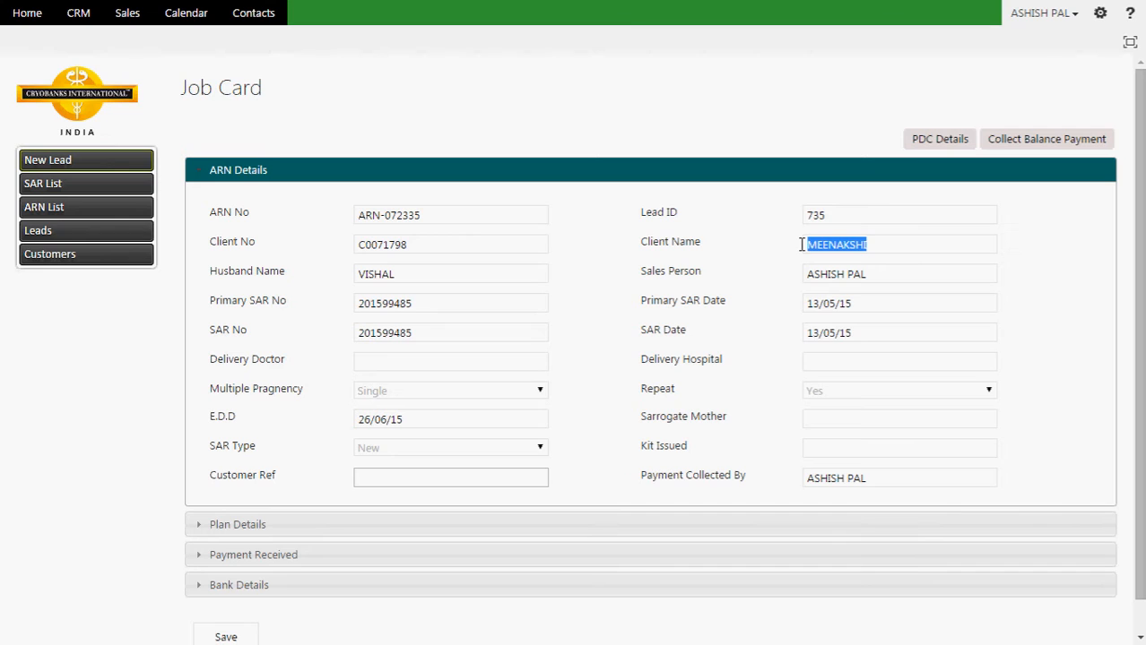
click(941, 146)
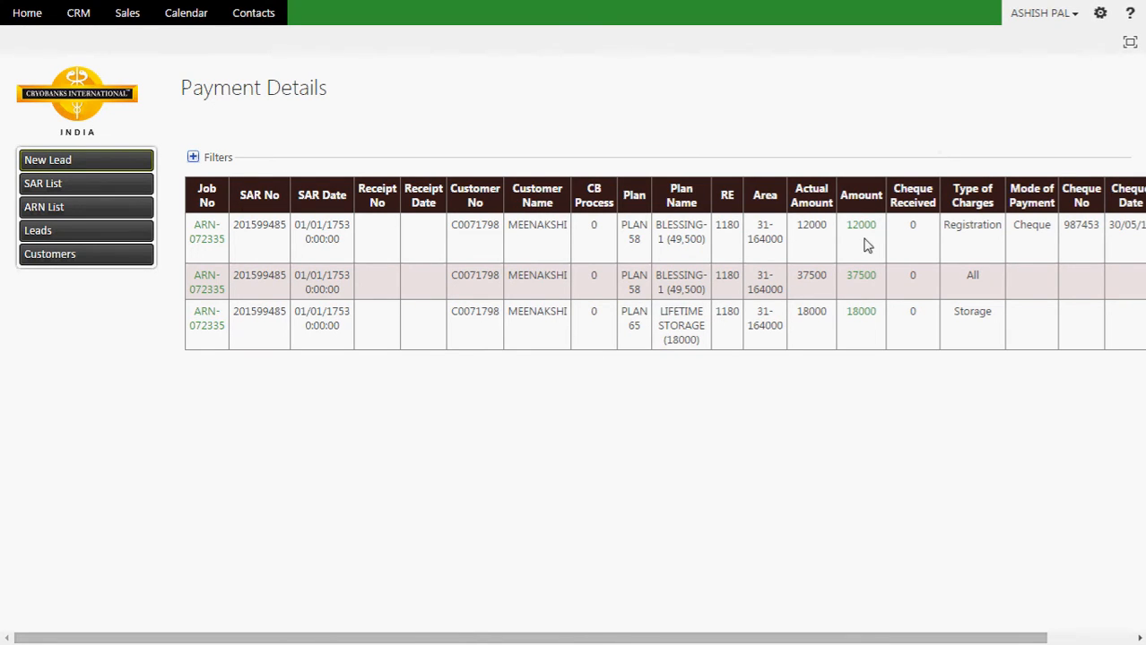
drag(866, 640, 986, 642)
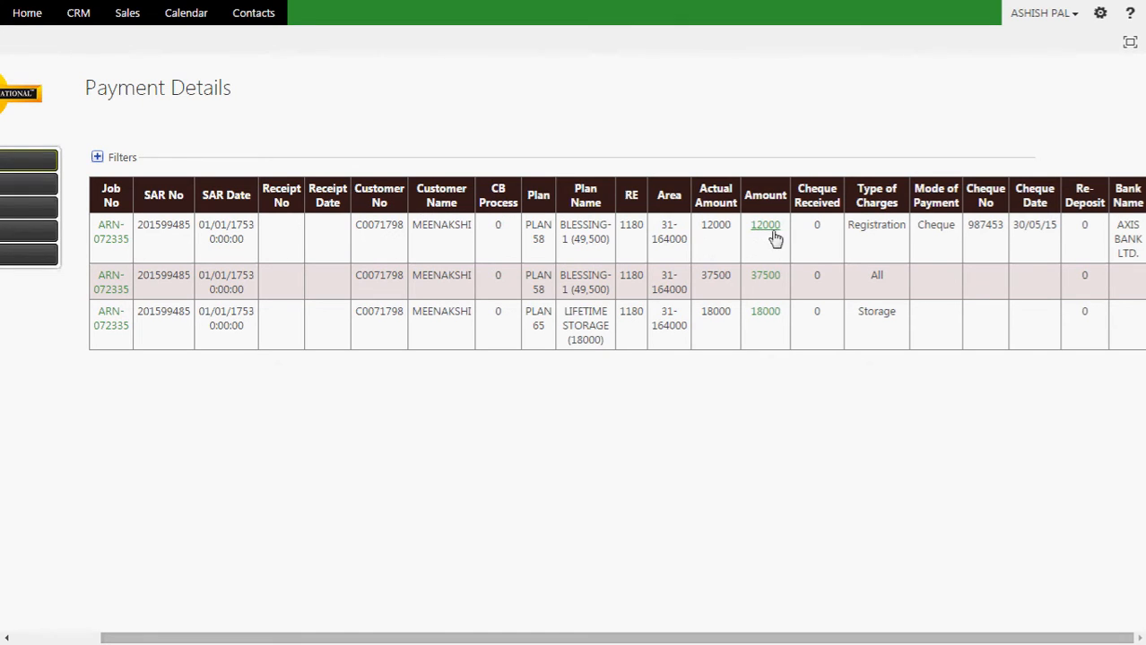
drag(784, 234, 748, 221)
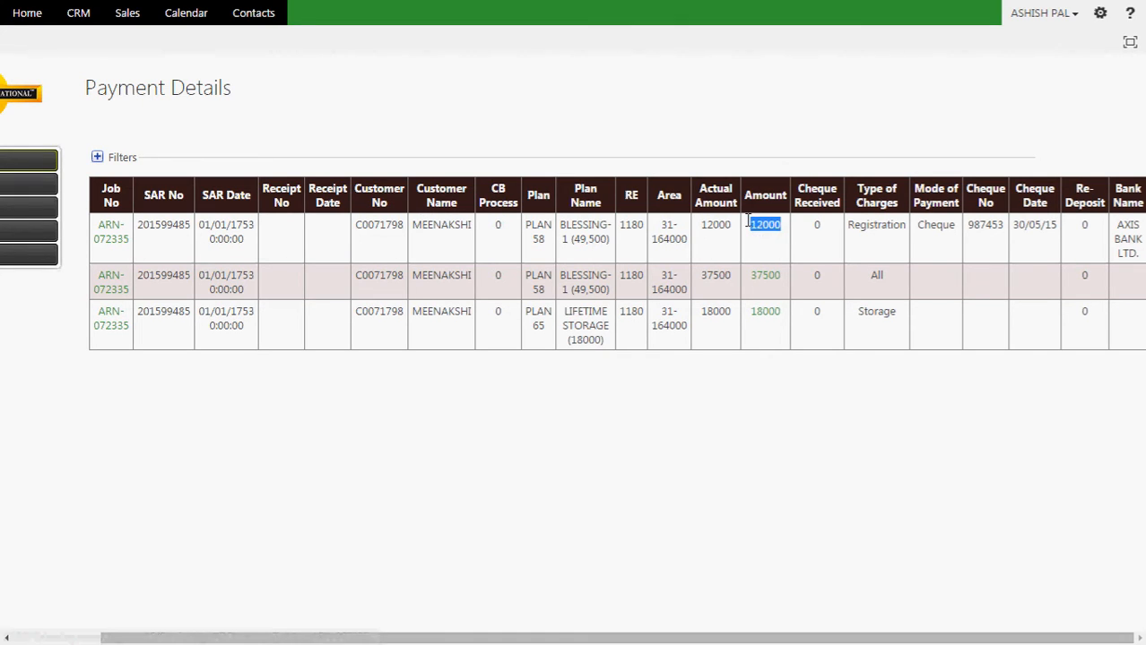
drag(956, 225, 919, 229)
drag(1006, 225, 961, 226)
drag(1059, 225, 1010, 225)
drag(1114, 223, 1142, 251)
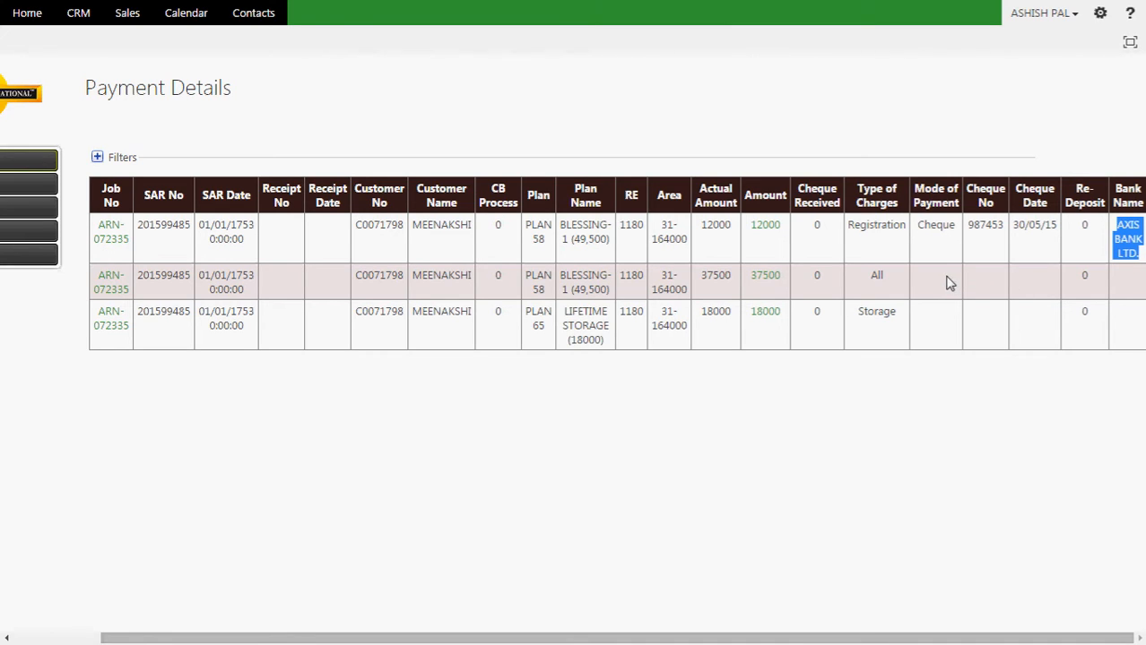
click(919, 277)
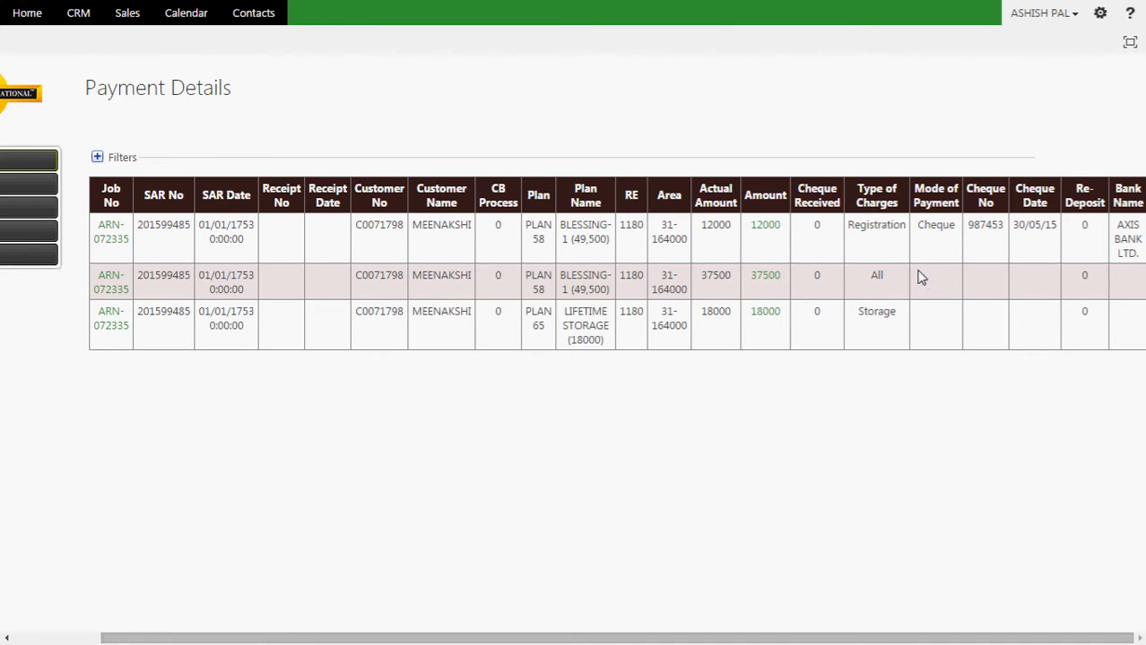
drag(935, 276, 1141, 280)
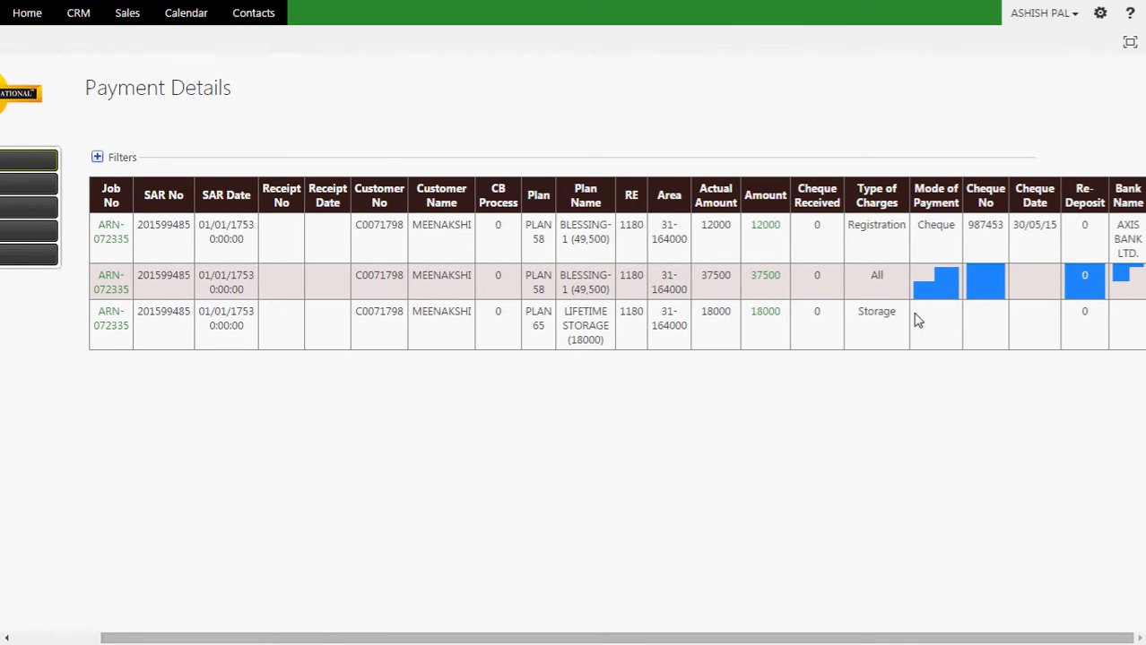
drag(783, 284, 760, 320)
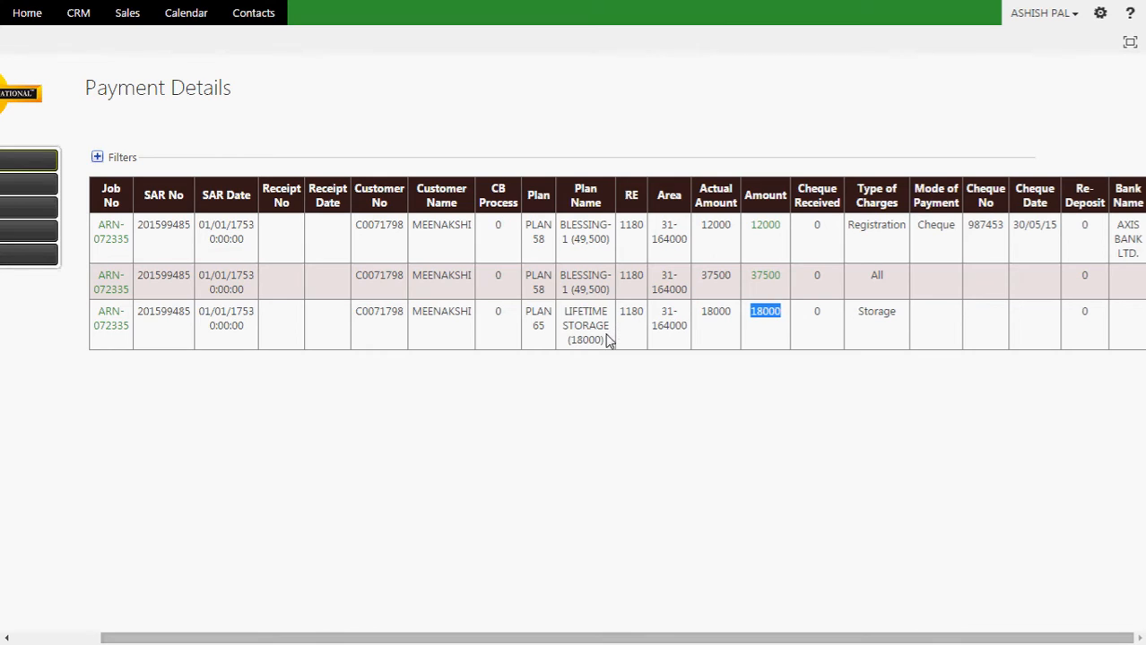
drag(608, 345, 561, 274)
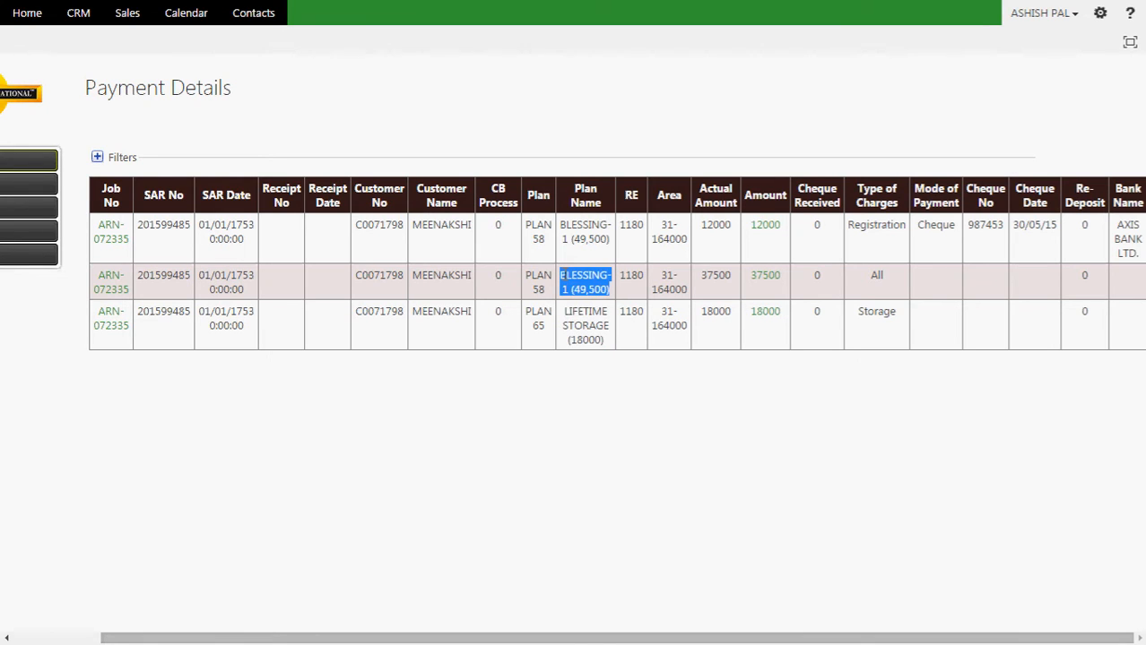
click(590, 285)
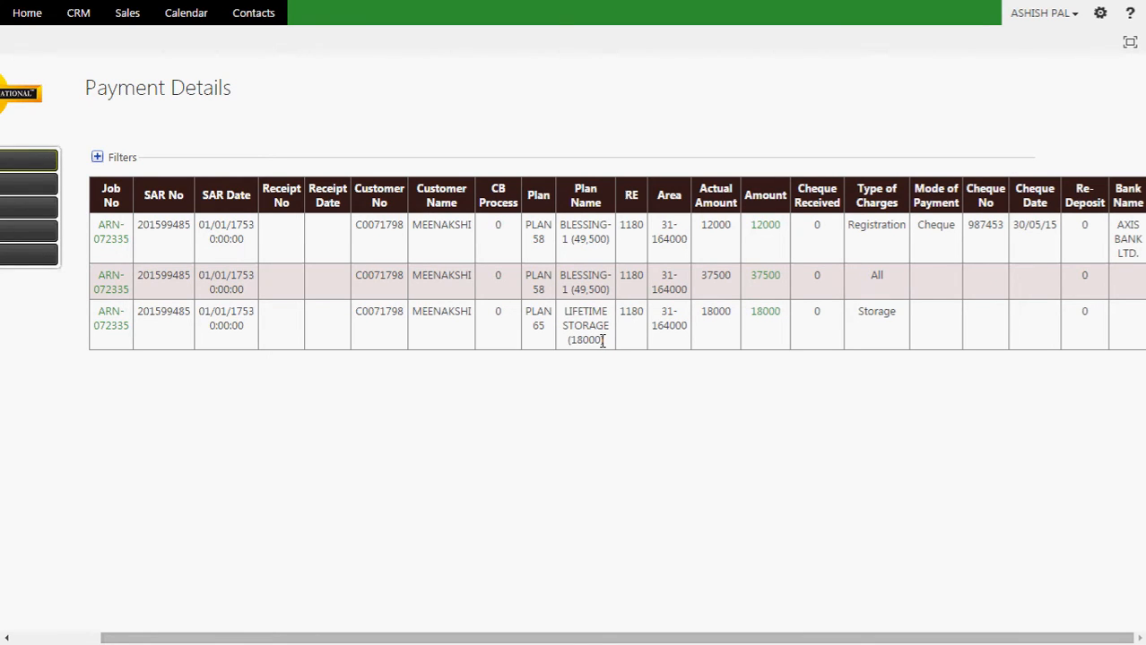
drag(603, 341, 560, 310)
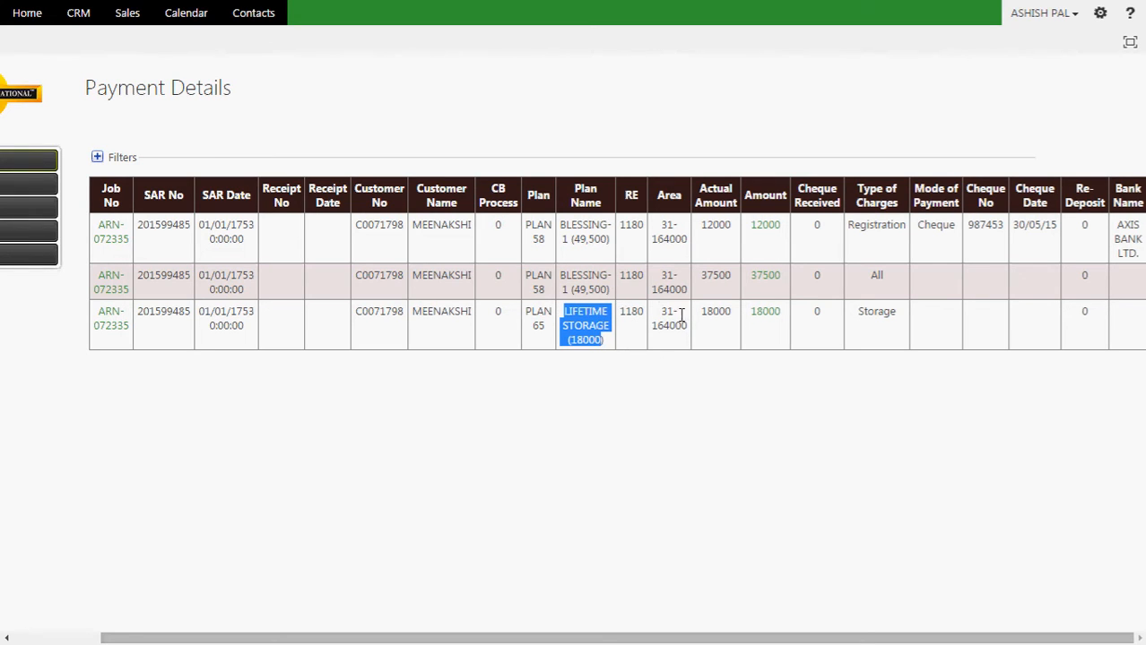
drag(617, 289, 558, 269)
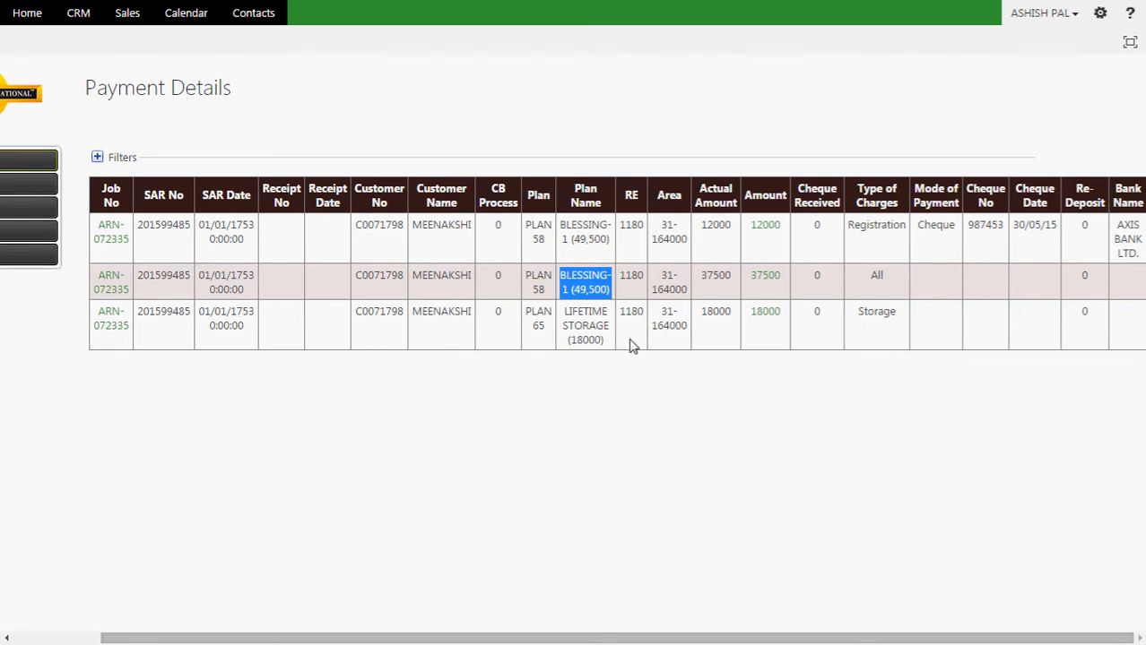
drag(608, 343, 563, 306)
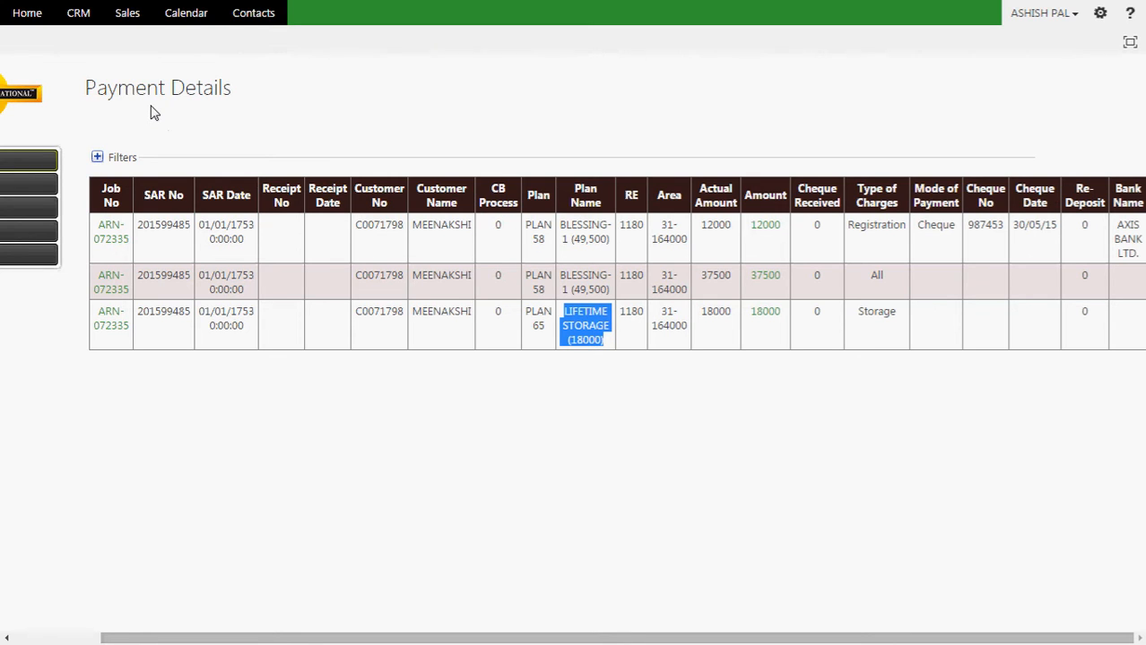
Step: Return to the job card and highlight its ARN number and Primary SAR number
key(ctrl+w)
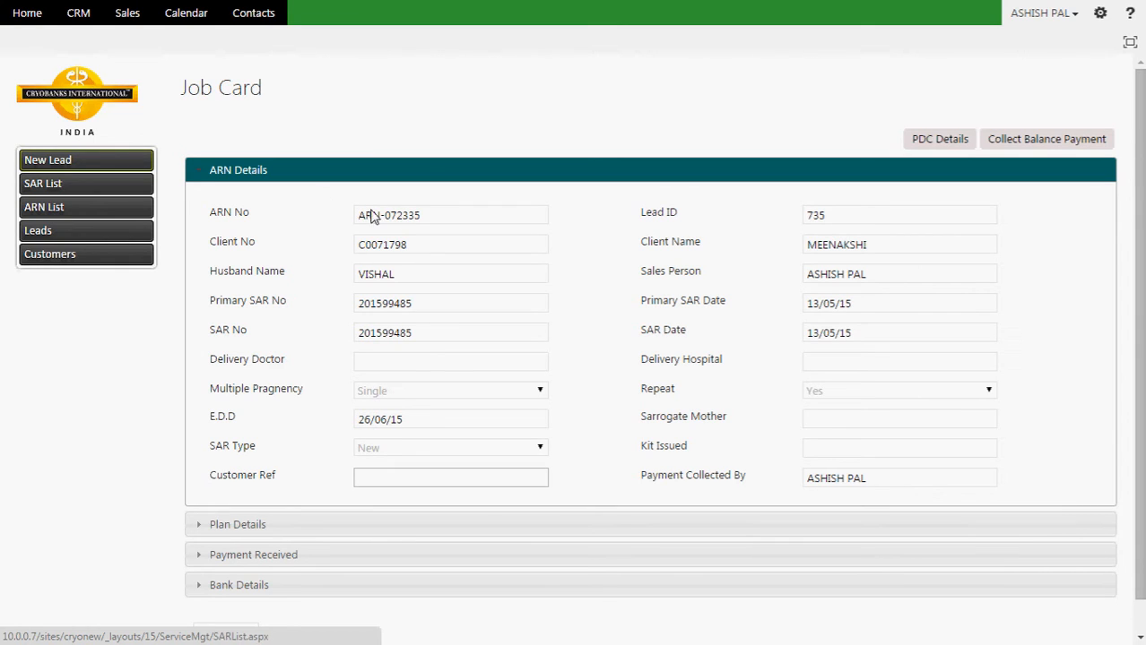
drag(426, 218, 355, 213)
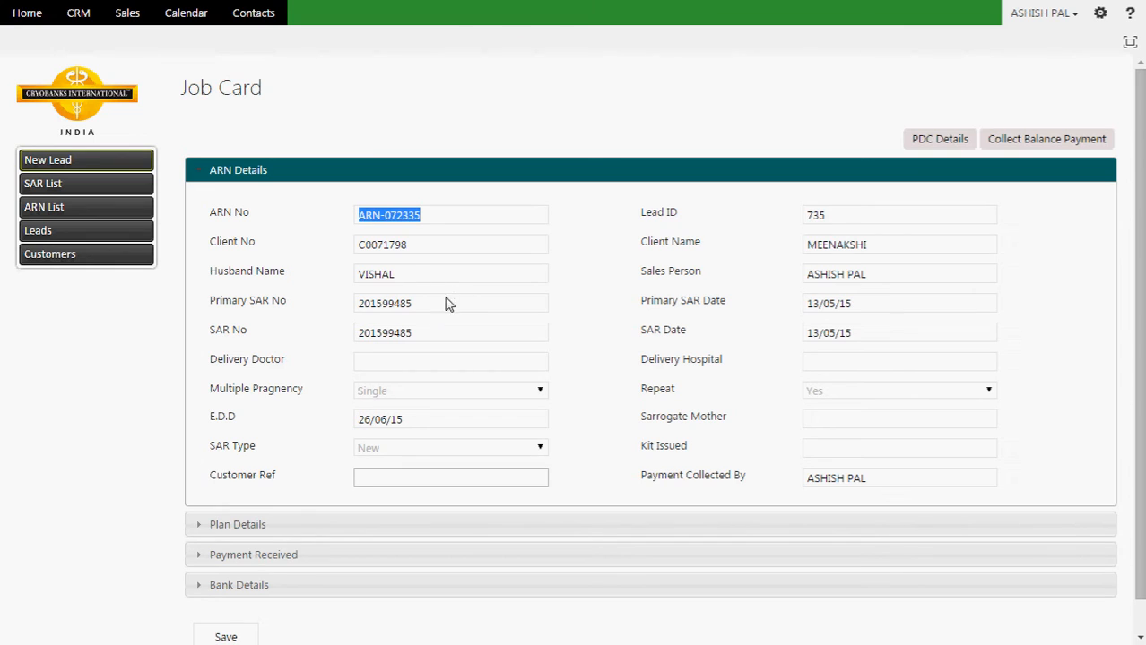
drag(431, 305, 347, 300)
key(ctrl+c)
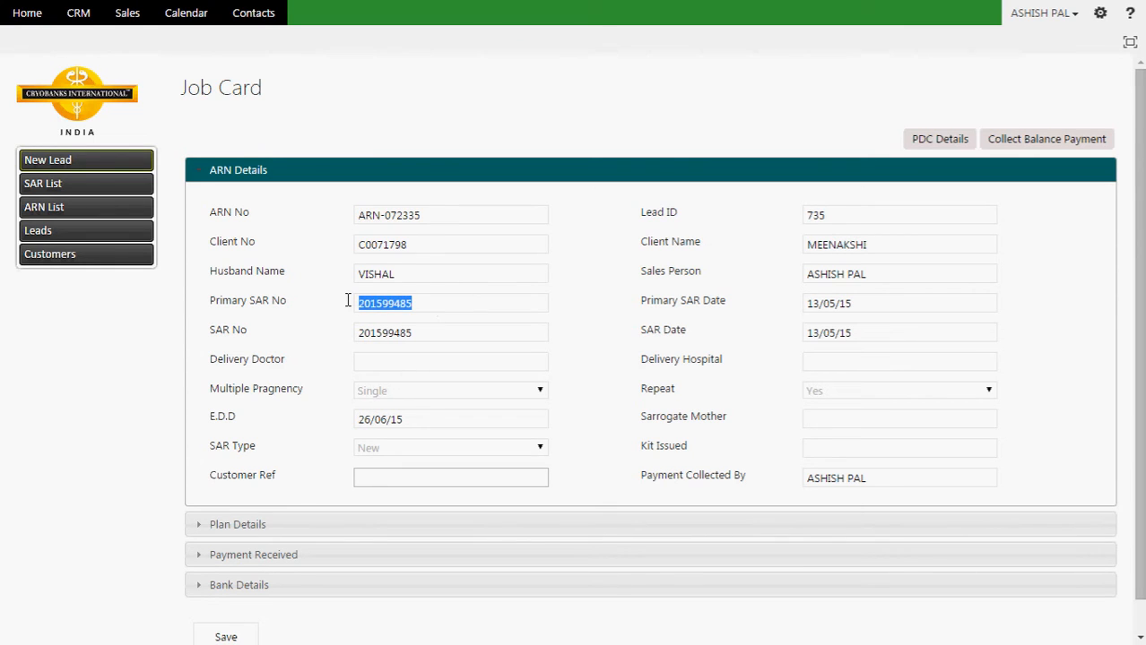
click(42, 209)
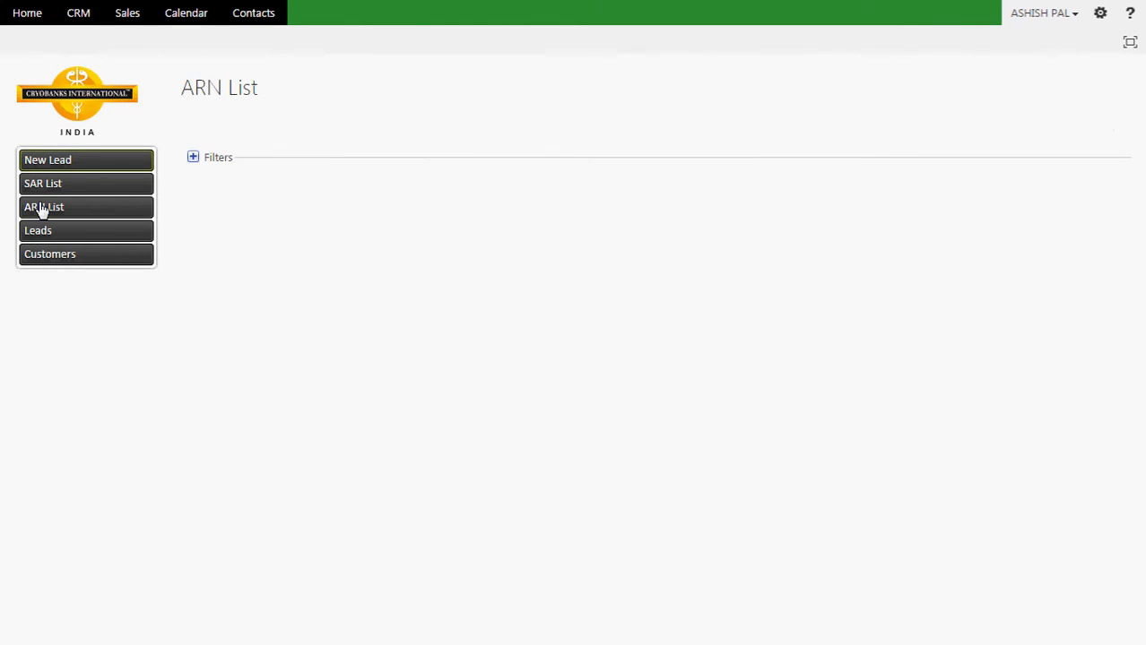
Step: Filter the ARN List by the client's SAR number, chosen through the SAR lookup, and search
click(193, 157)
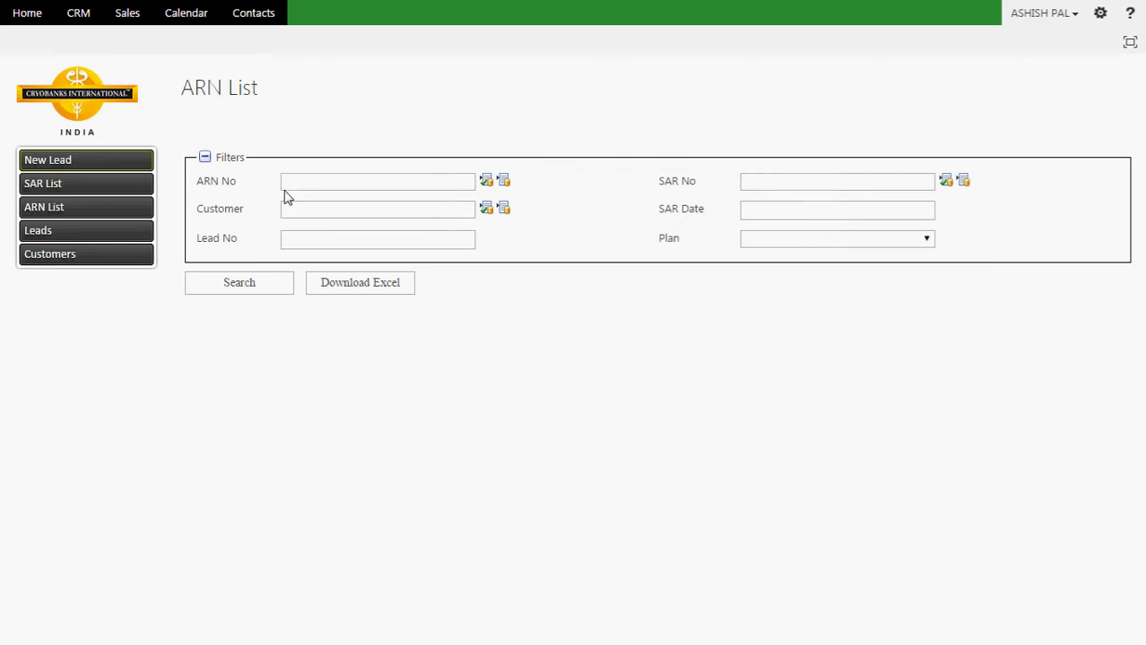
click(752, 180)
key(ctrl+v)
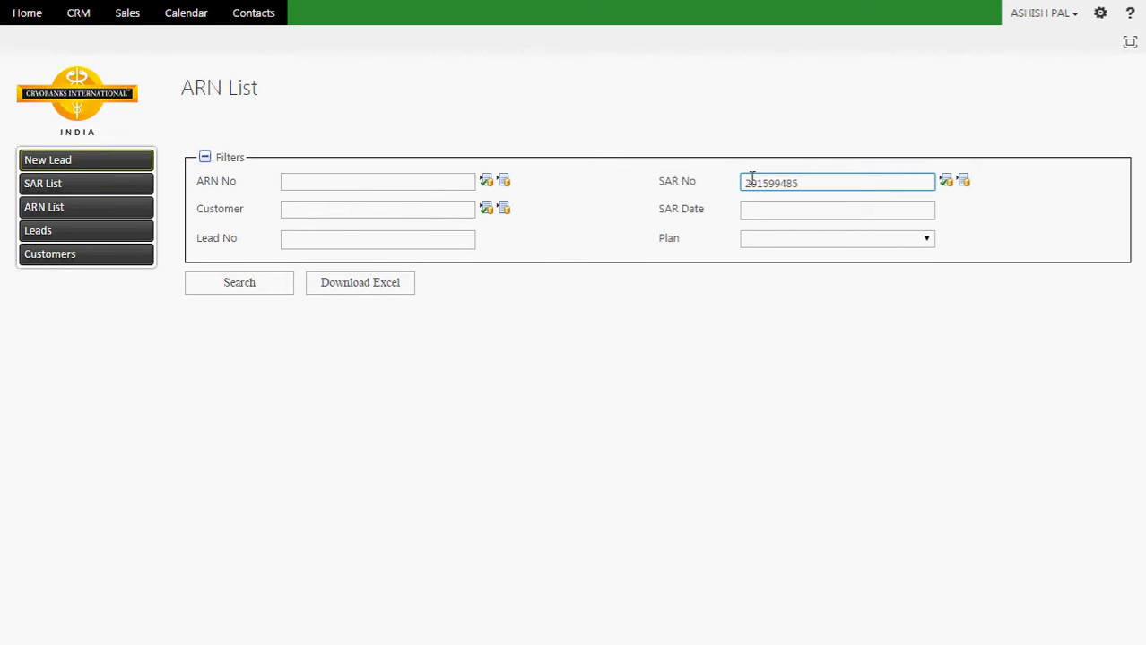
click(964, 182)
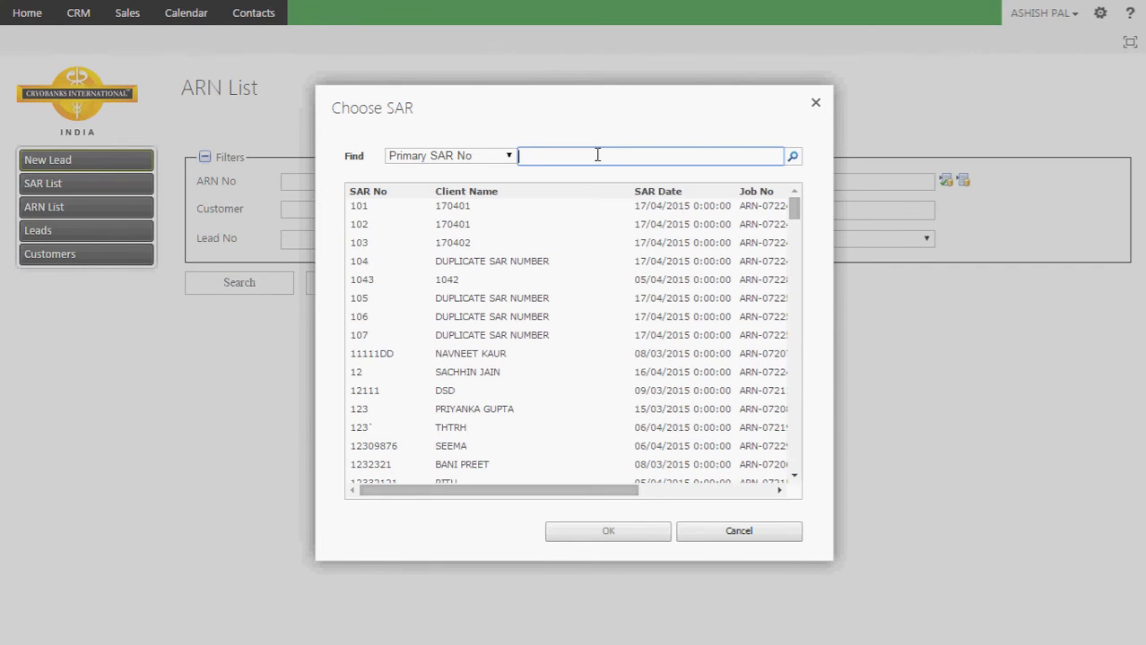
click(793, 158)
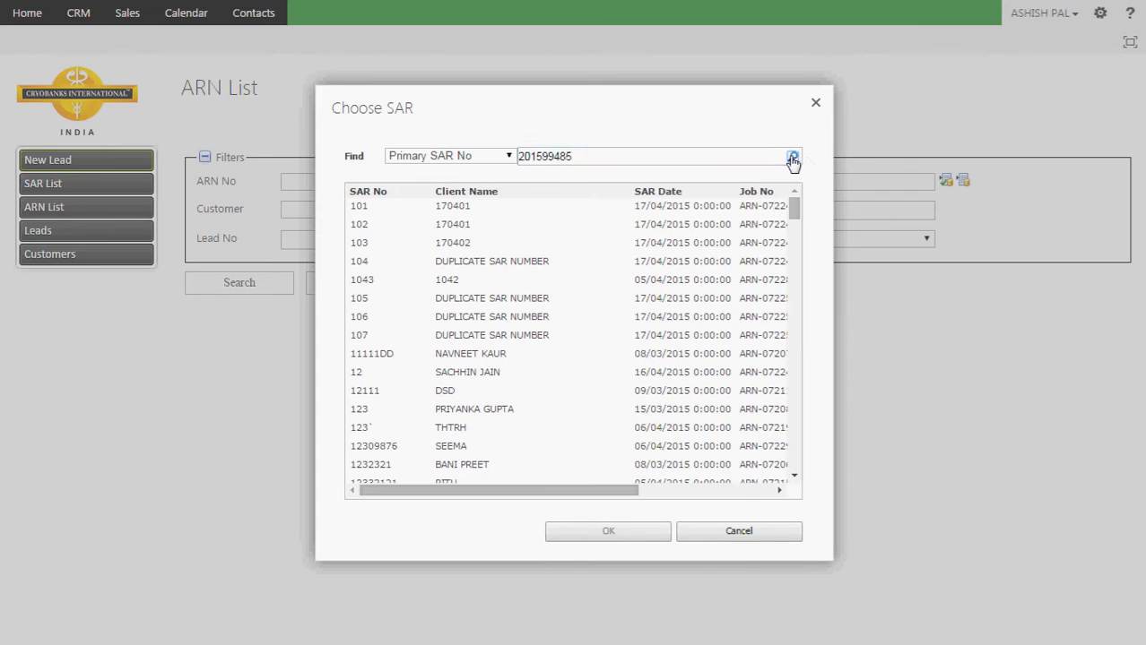
click(629, 204)
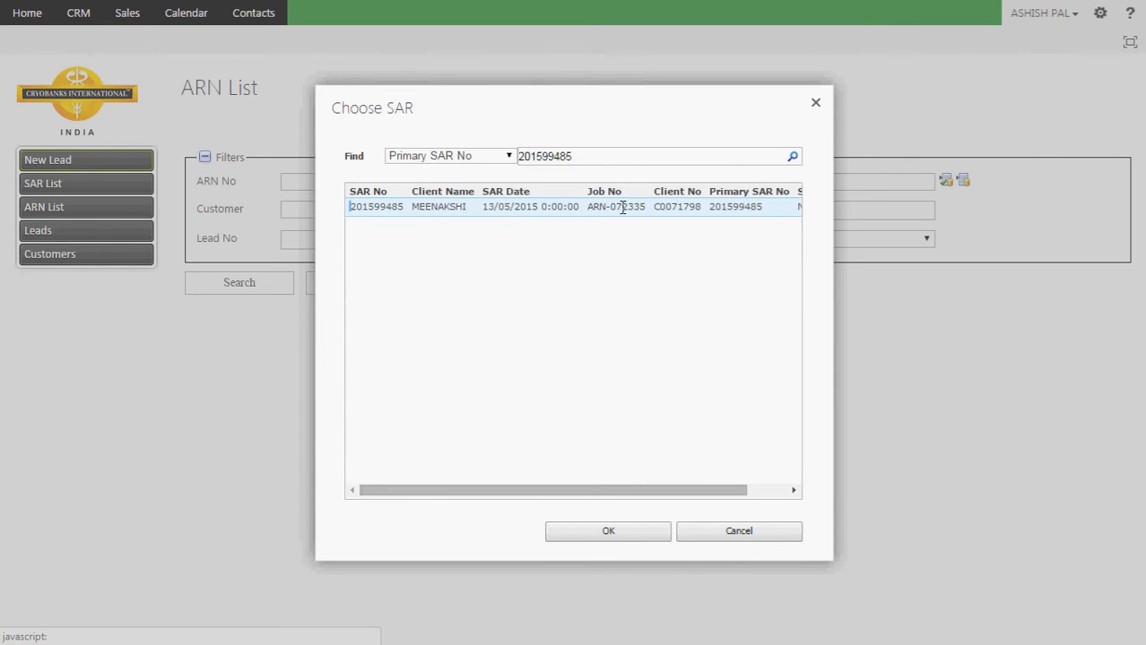
double_click(622, 207)
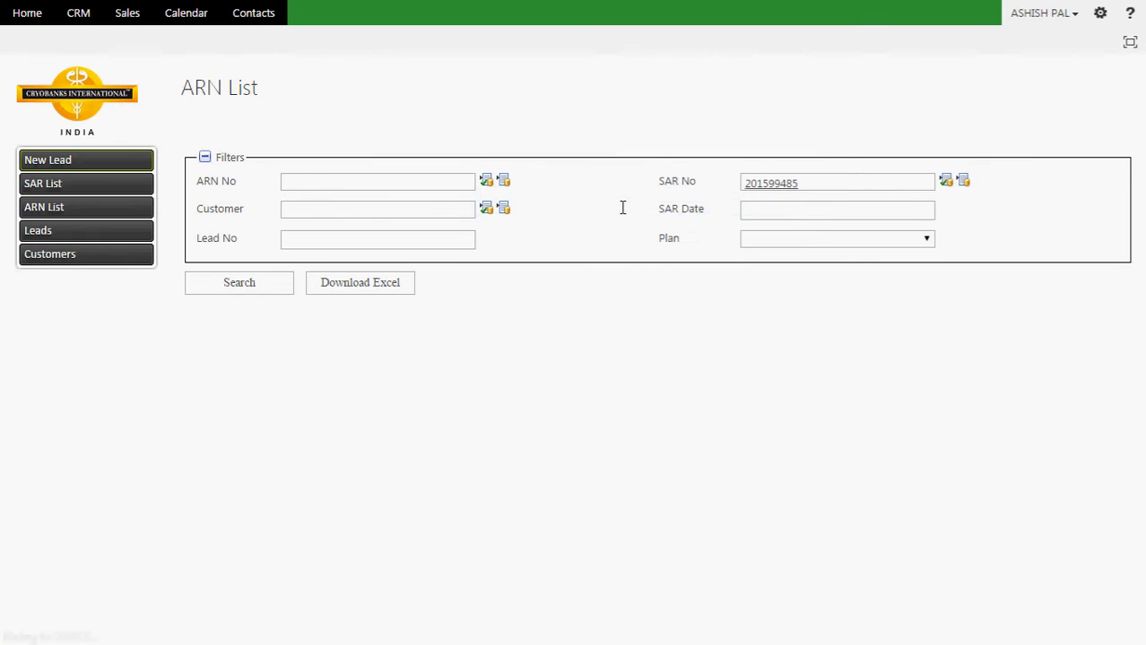
click(211, 287)
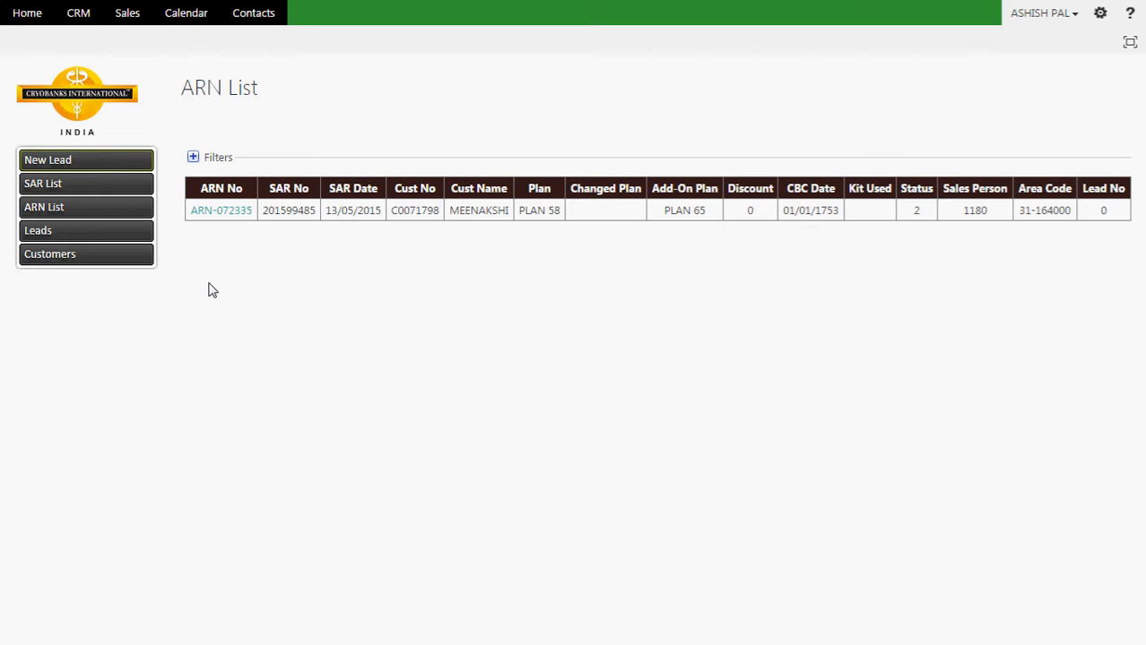
Step: Open the client's ARN job card and expand Plan Details and Payment Received
click(223, 219)
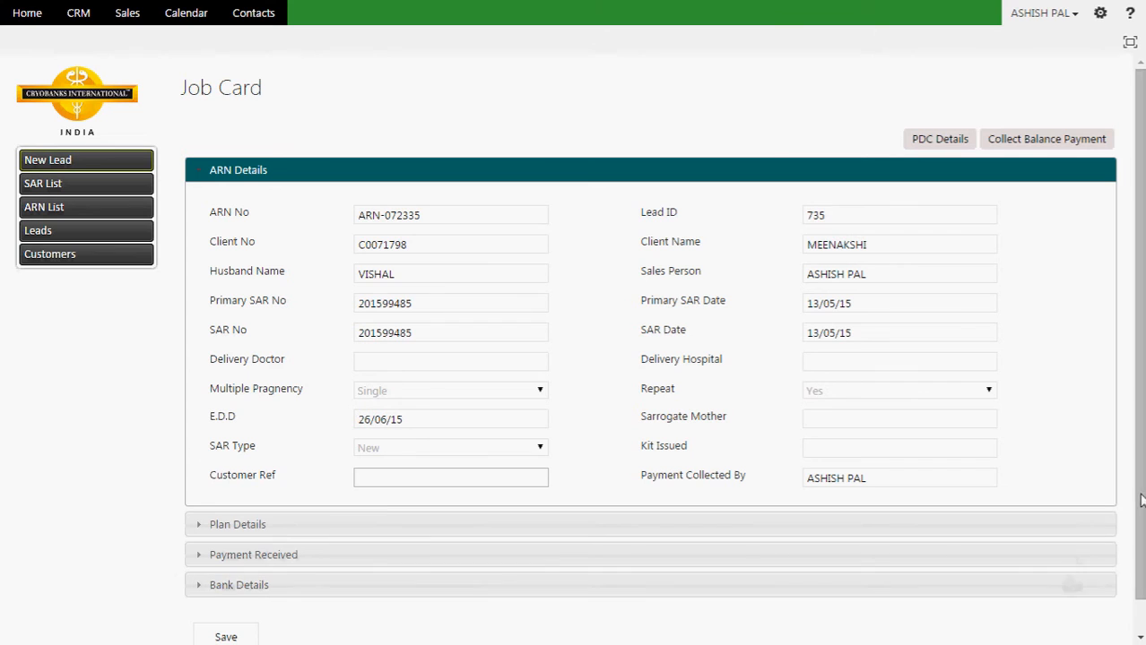
drag(1140, 502, 1143, 536)
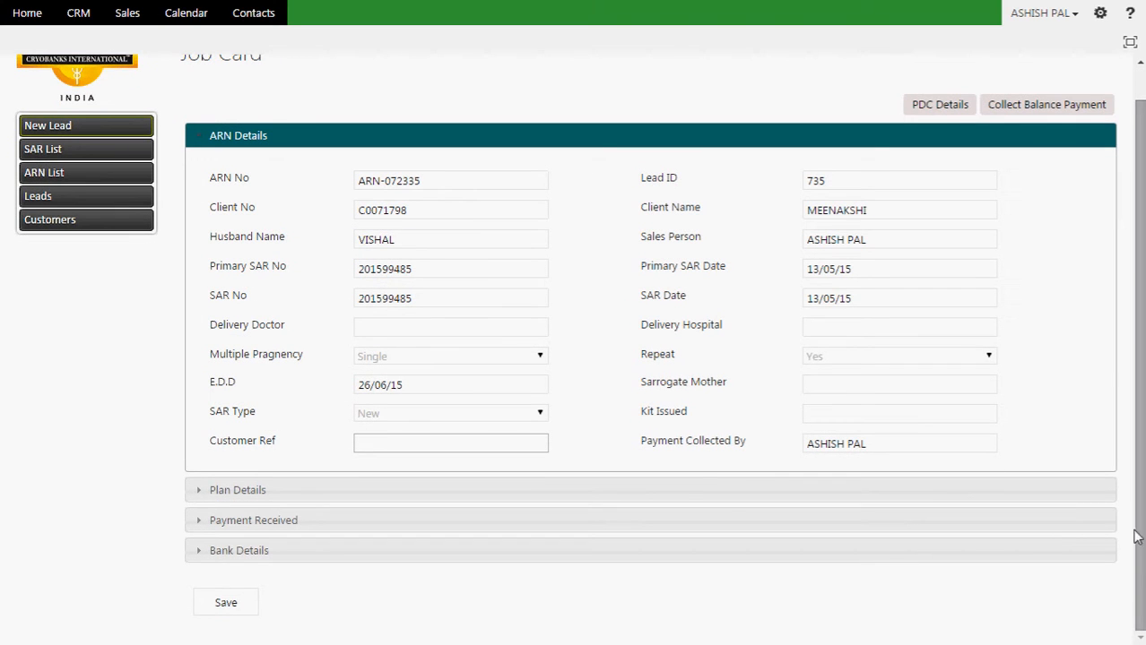
click(1067, 491)
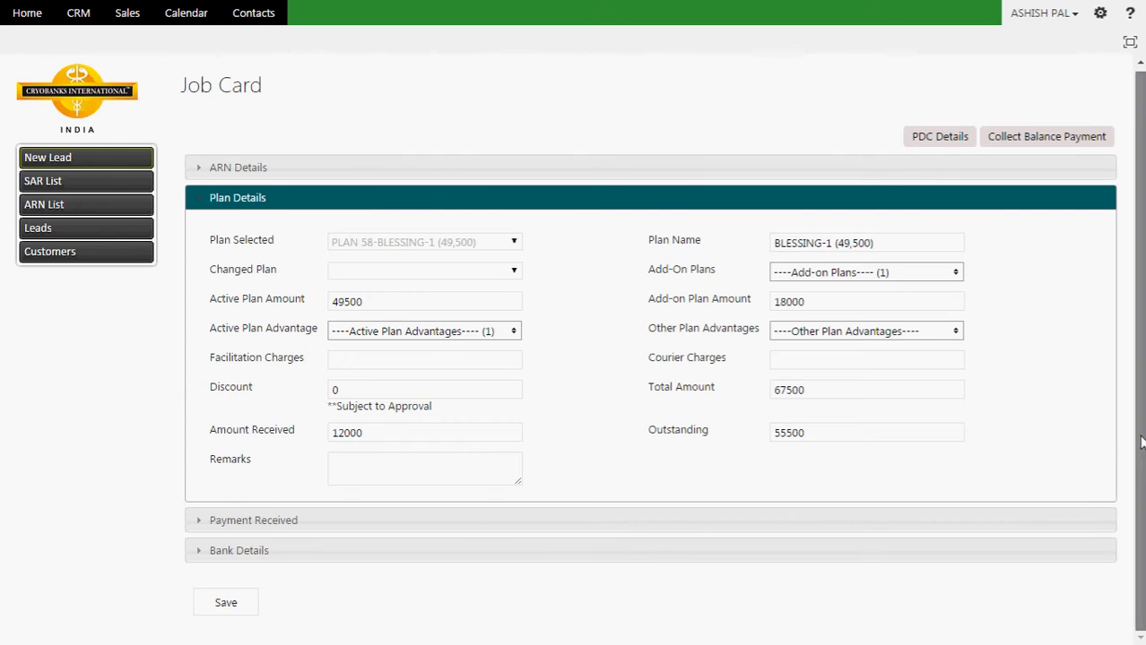
click(1044, 522)
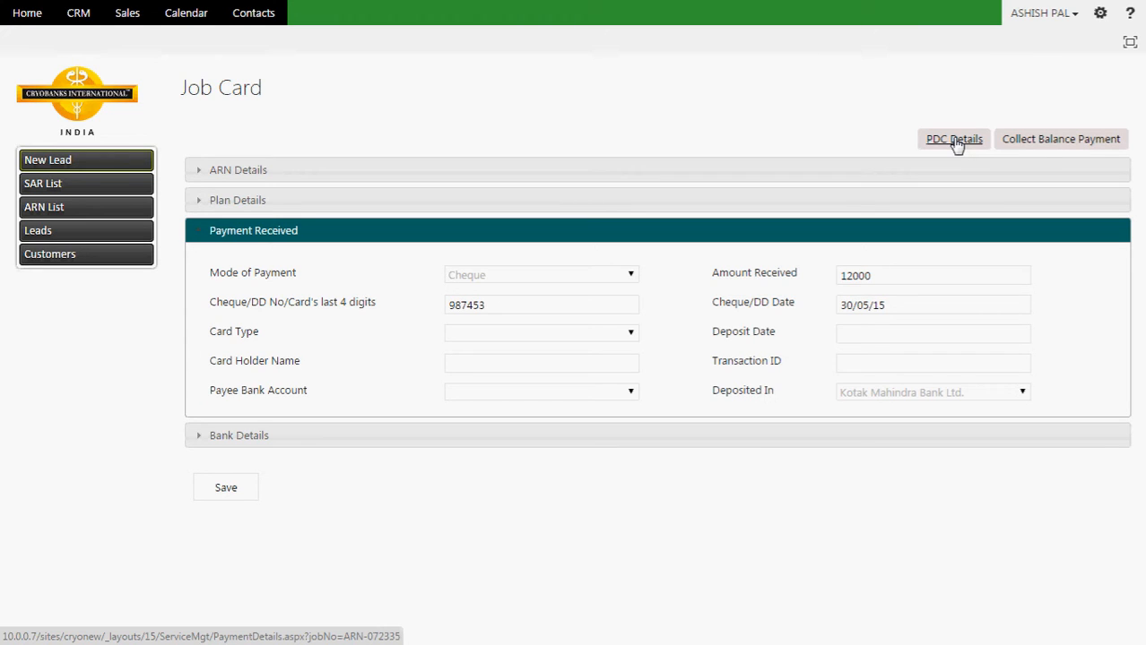
click(1040, 143)
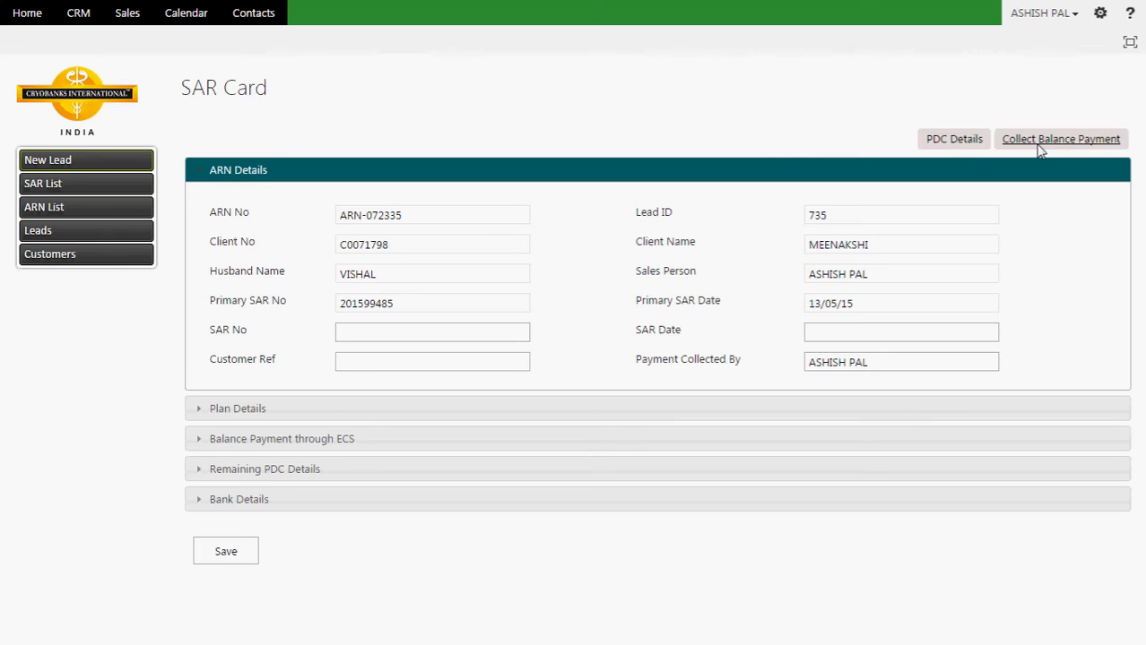
Step: Enter the SAR number, set SAR Date to 03/06/15, and expand Balance Payment through ECS
click(429, 334)
click(428, 334)
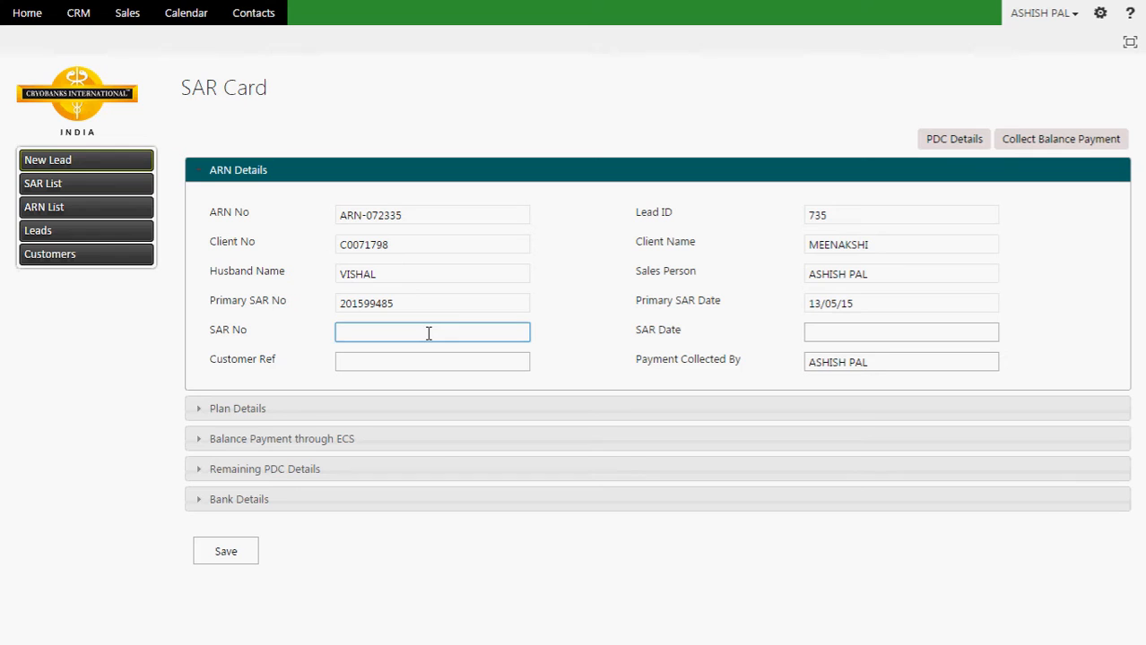
click(846, 329)
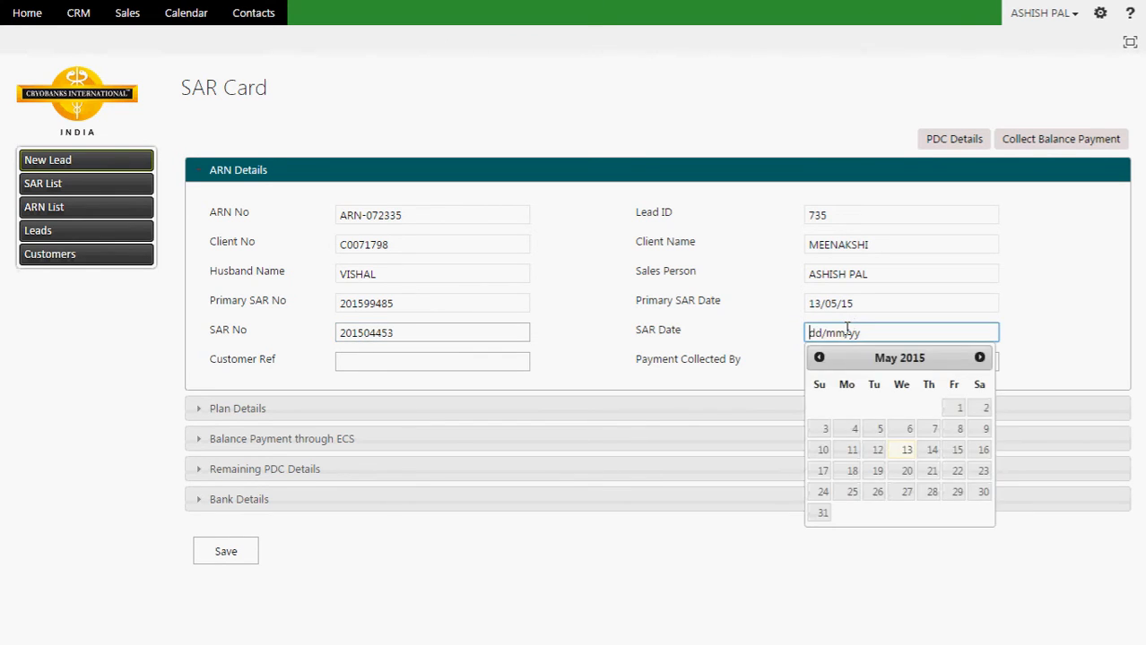
click(980, 359)
click(903, 409)
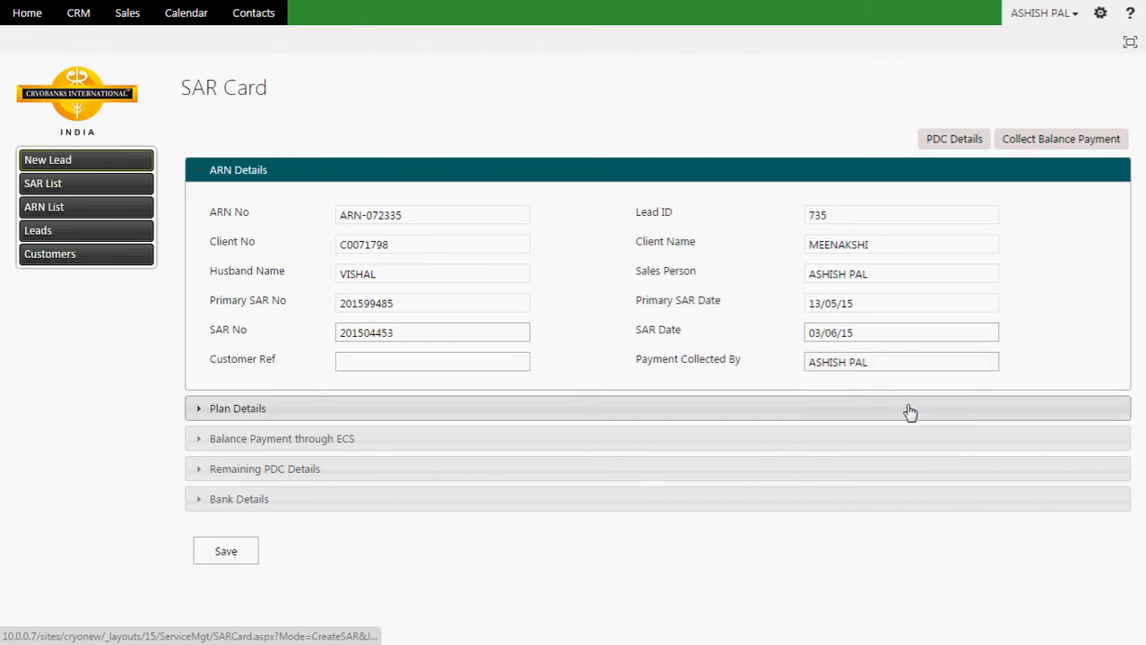
click(568, 440)
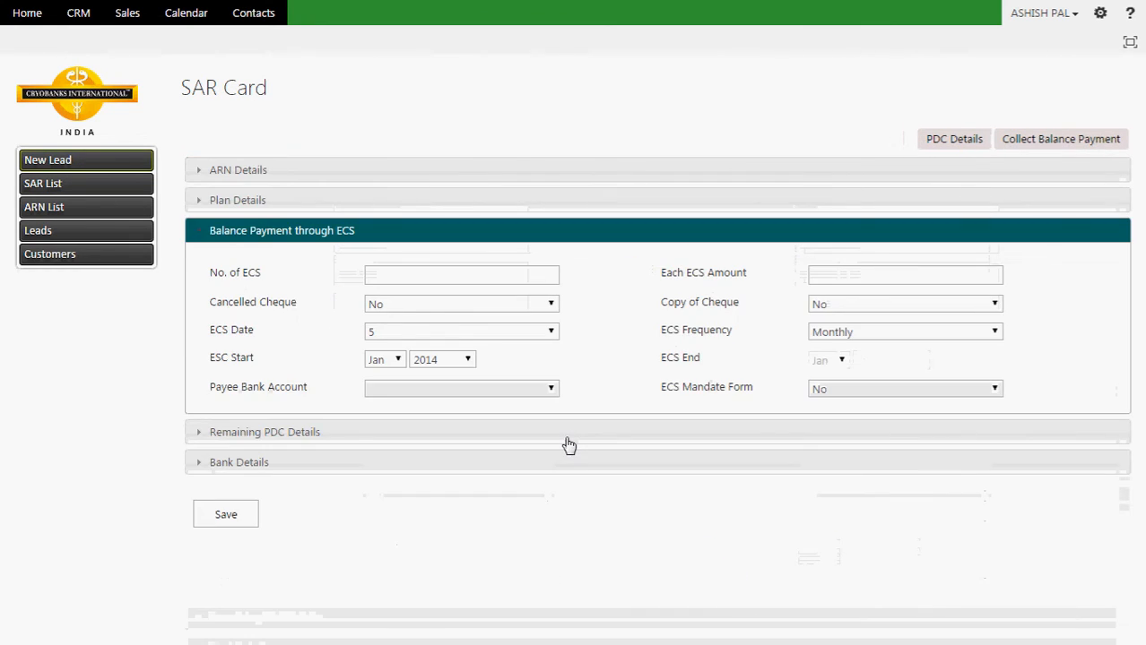
click(467, 270)
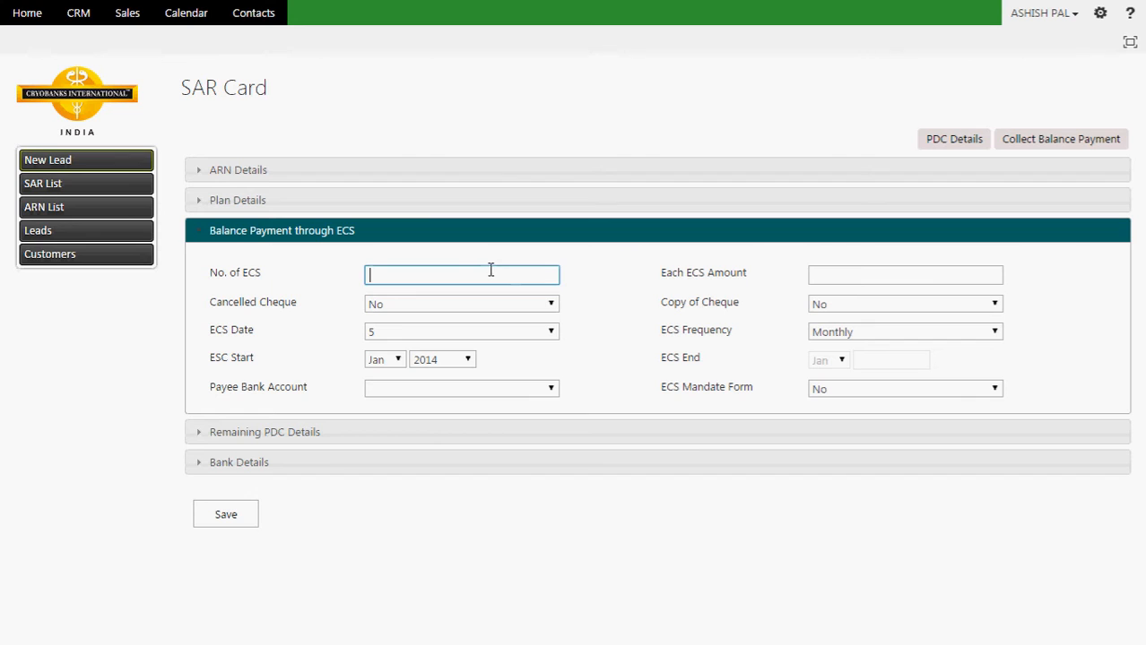
click(939, 275)
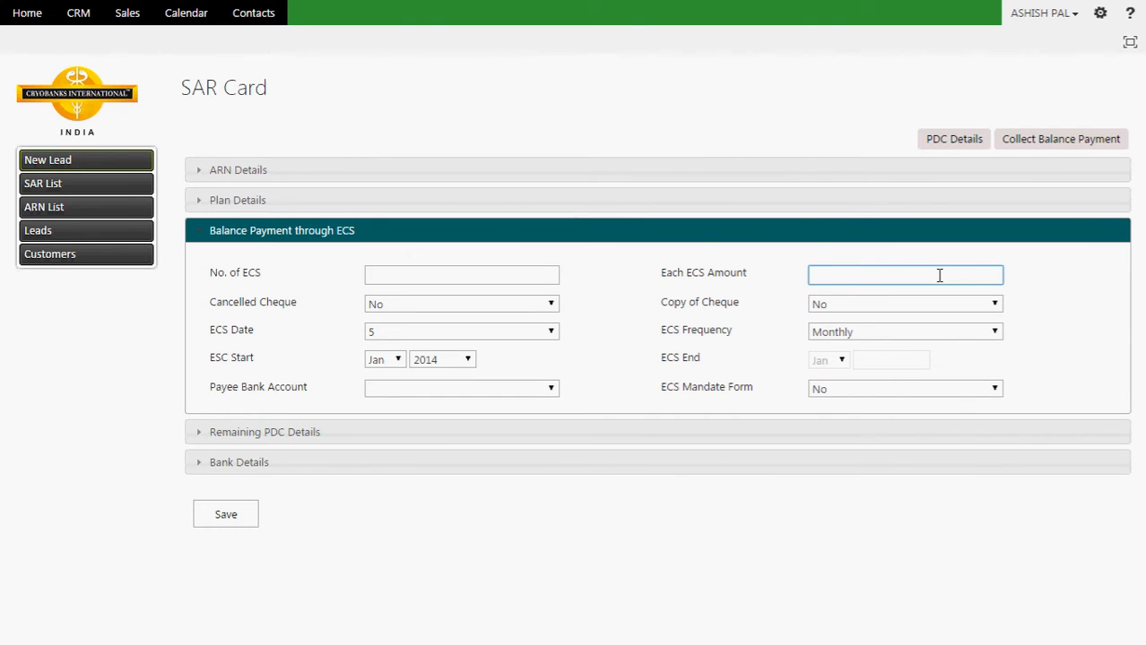
click(551, 304)
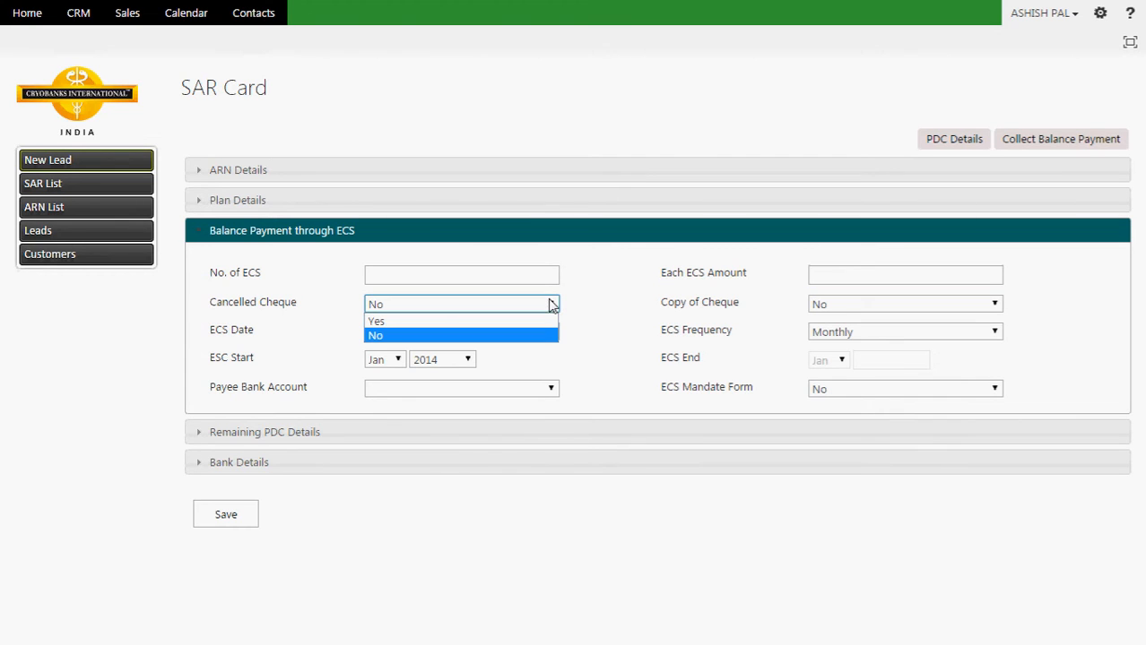
click(822, 305)
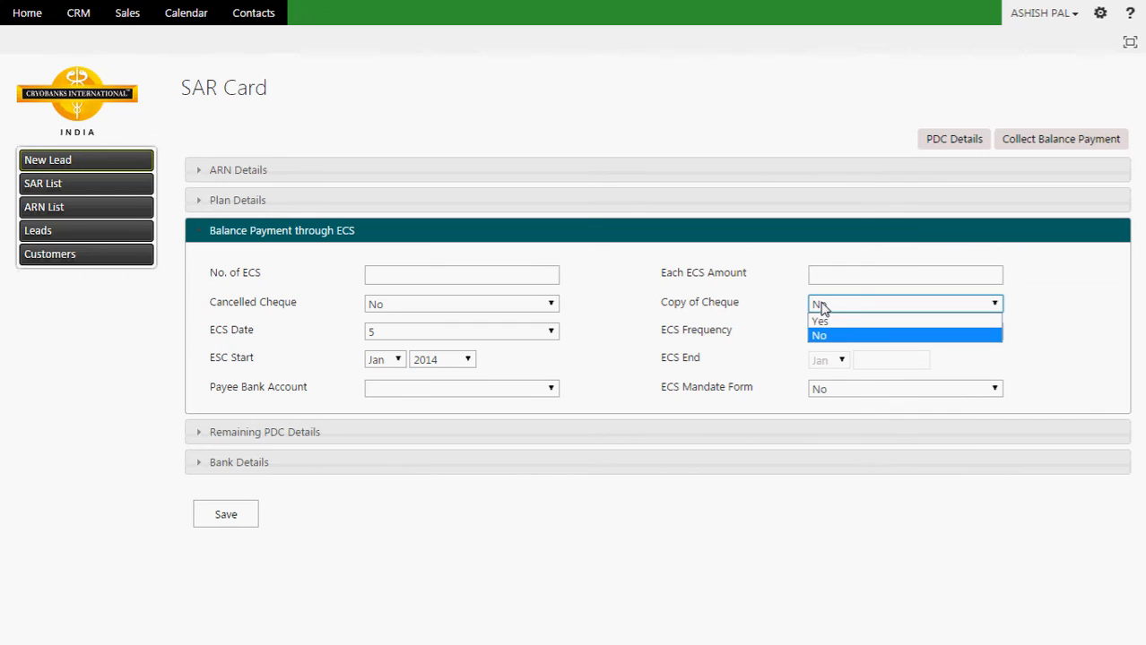
click(551, 332)
click(551, 332)
click(552, 332)
click(552, 332)
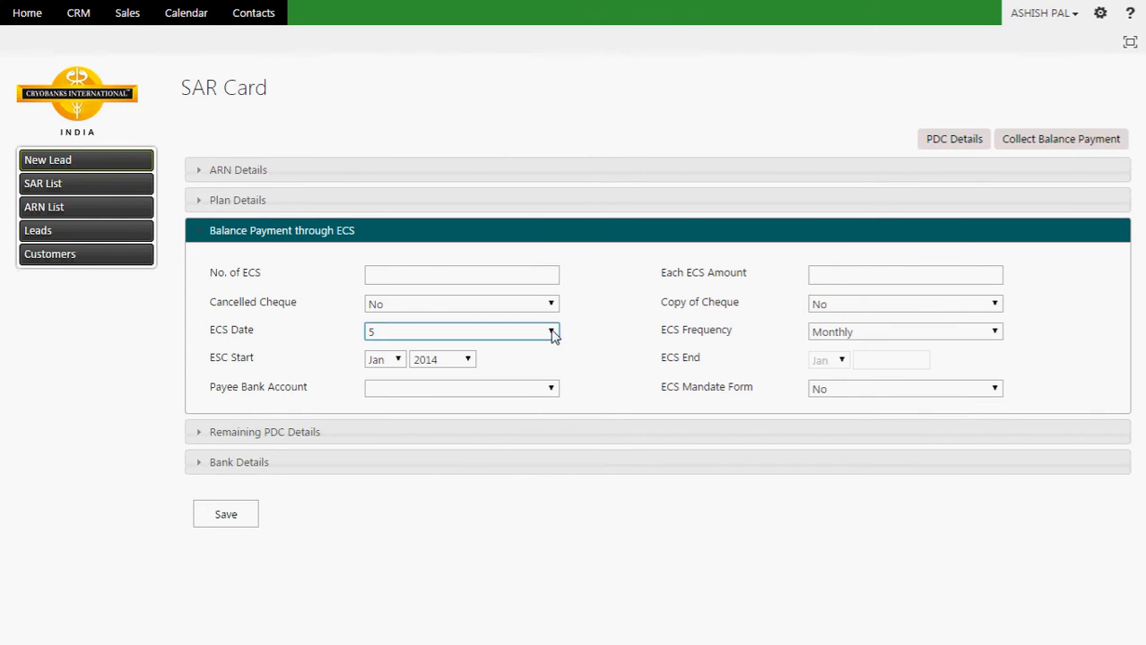
click(551, 332)
click(551, 333)
click(398, 360)
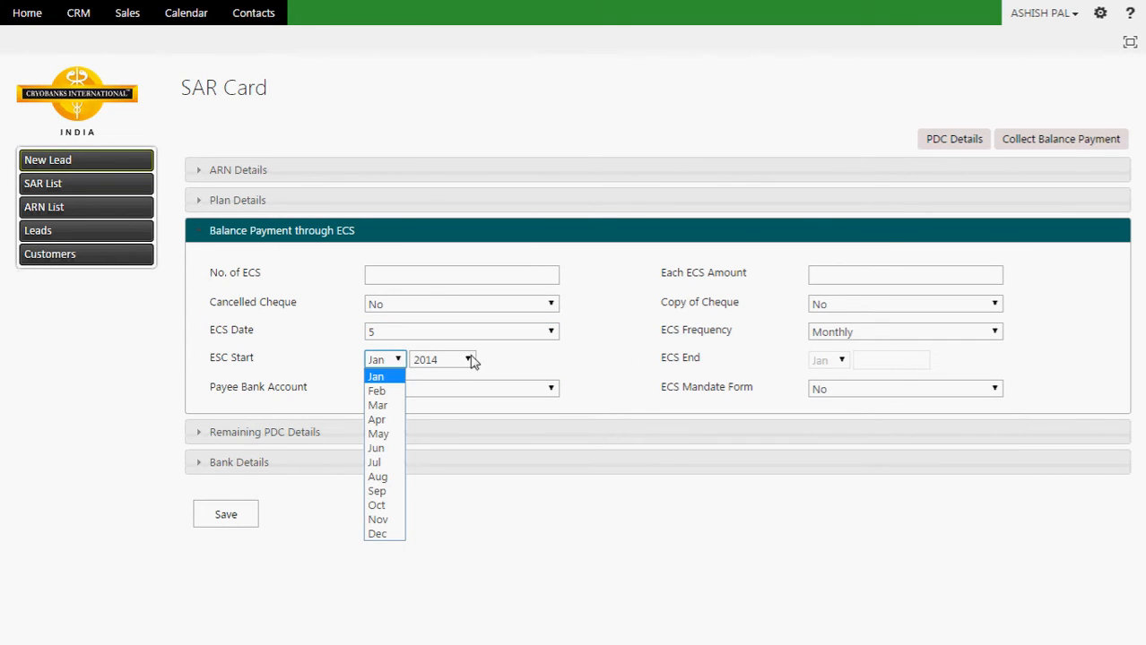
click(448, 361)
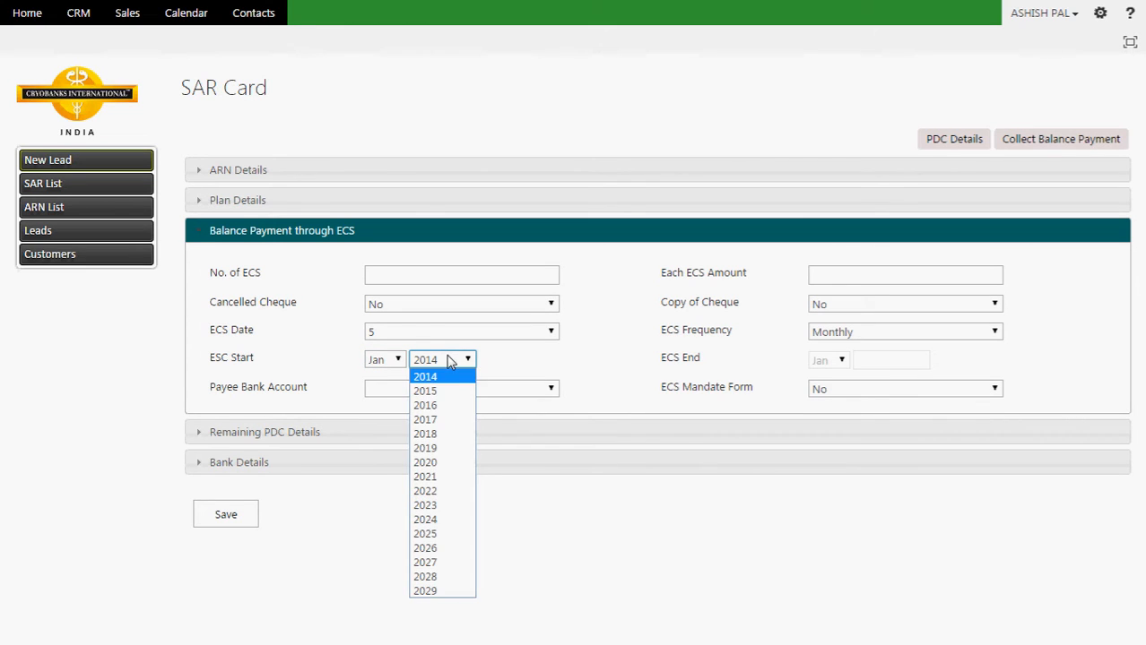
click(450, 361)
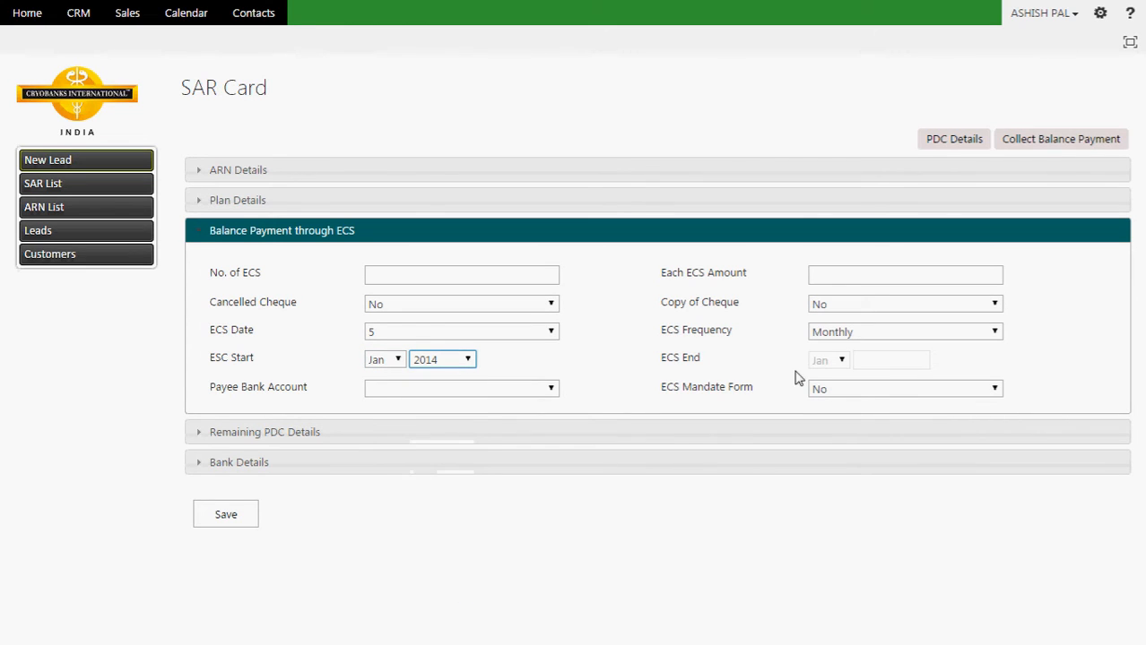
click(846, 333)
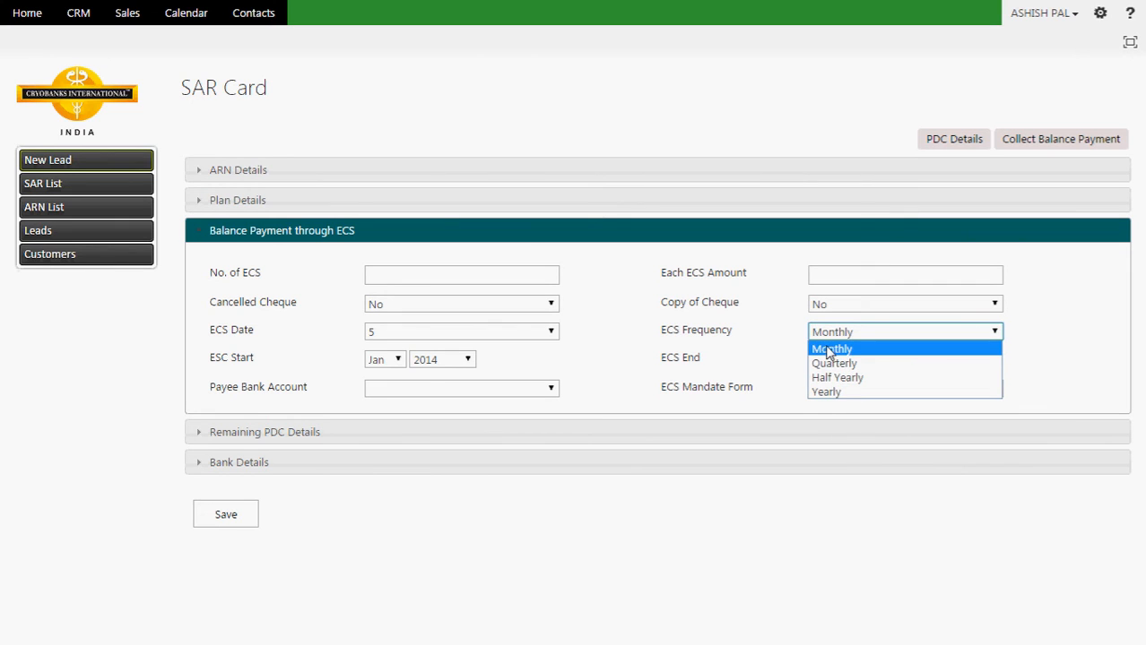
click(830, 349)
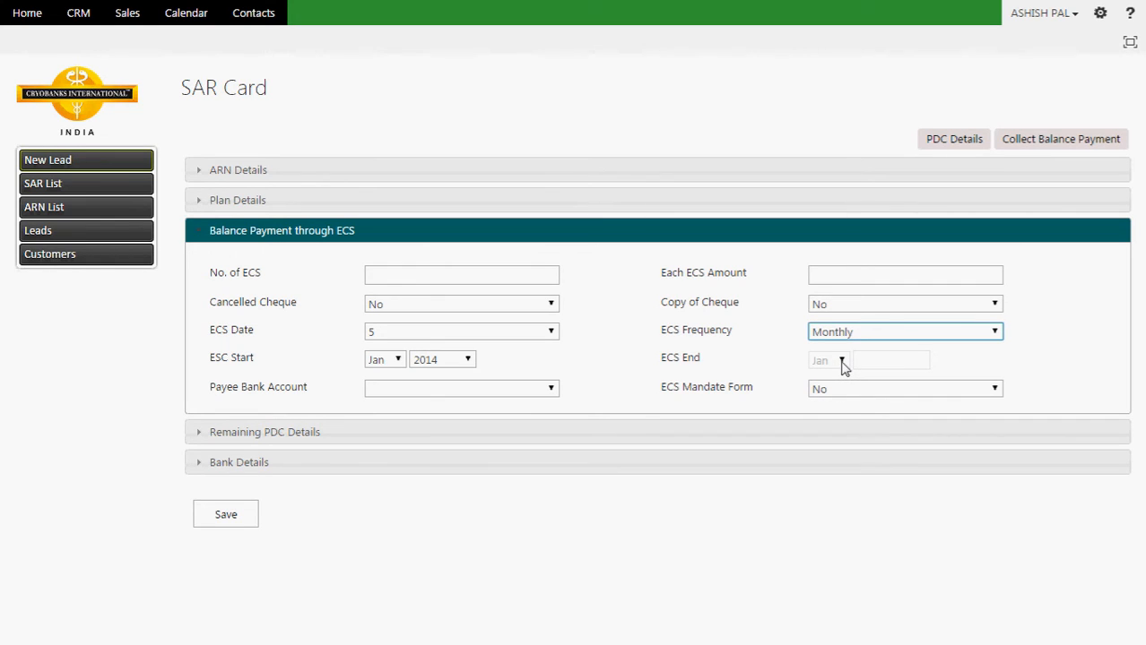
click(551, 389)
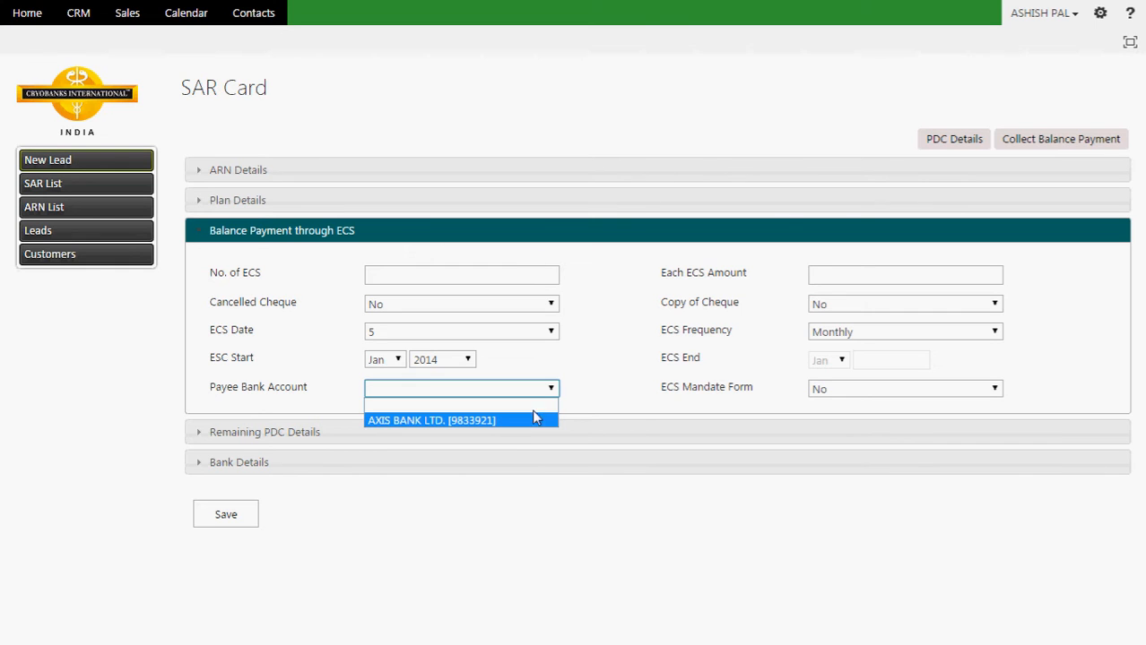
Step: Close the payee bank list and expand the Bank Details and Remaining PDC Details sections
click(562, 467)
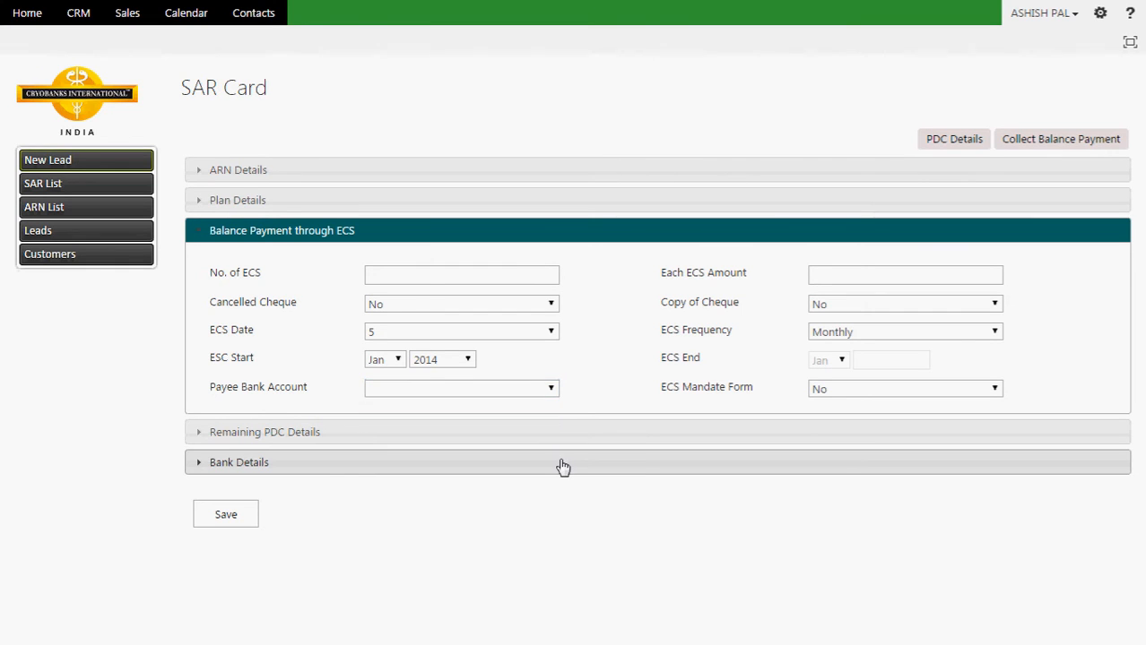
click(562, 465)
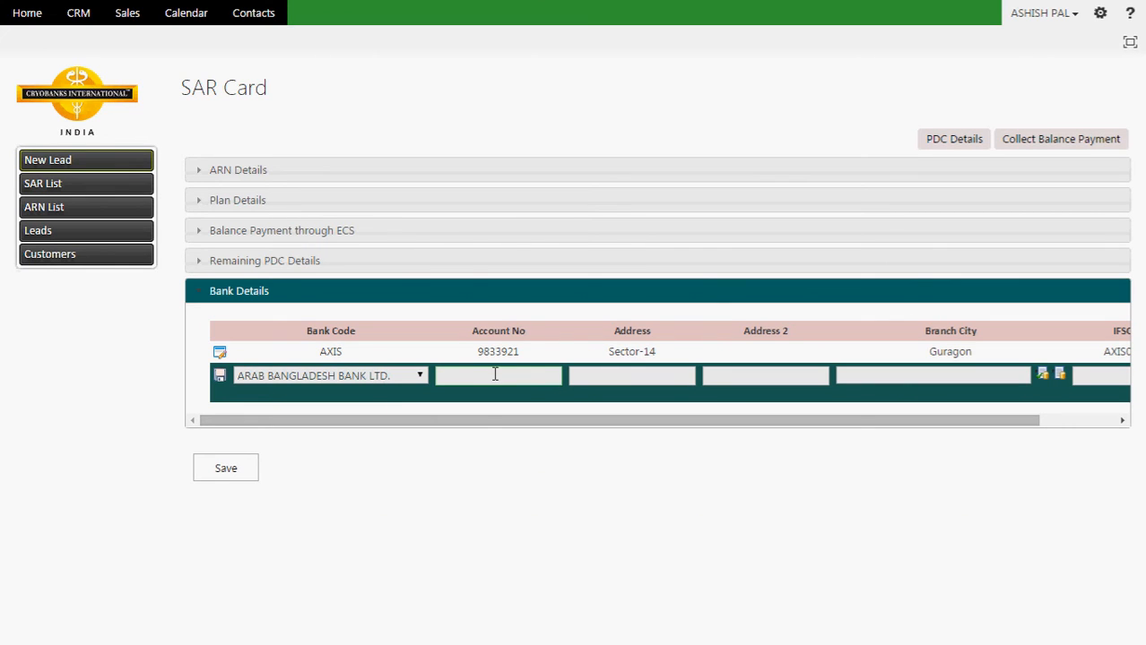
click(454, 261)
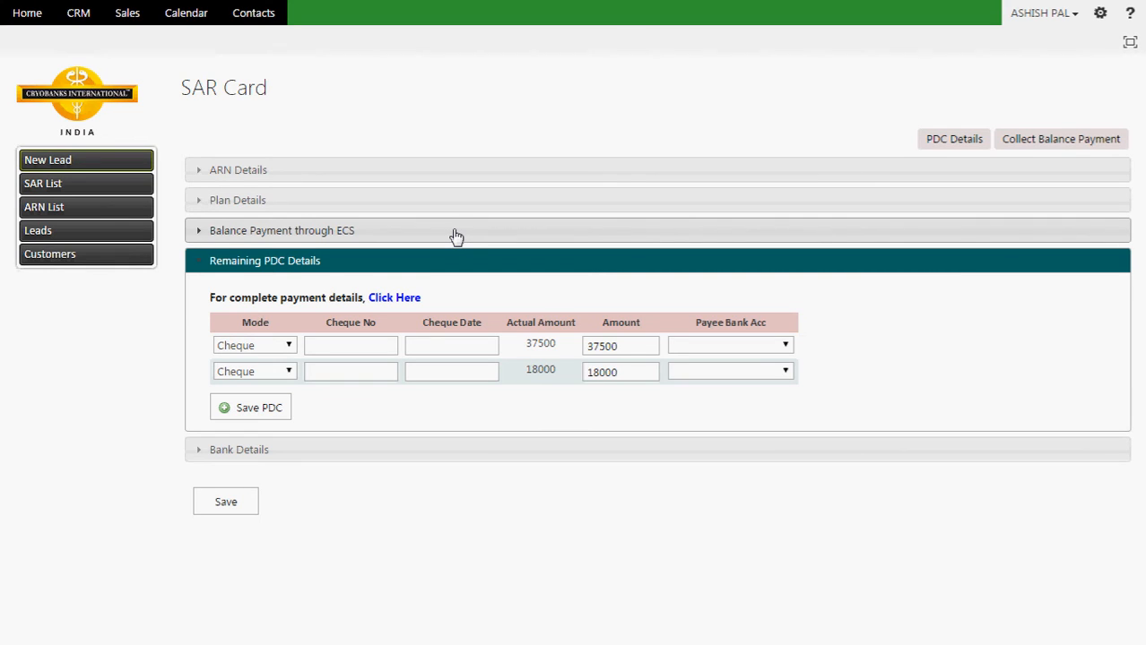
Step: Enter the first PDC row's cheque number and set its date to 30/05/15
click(322, 346)
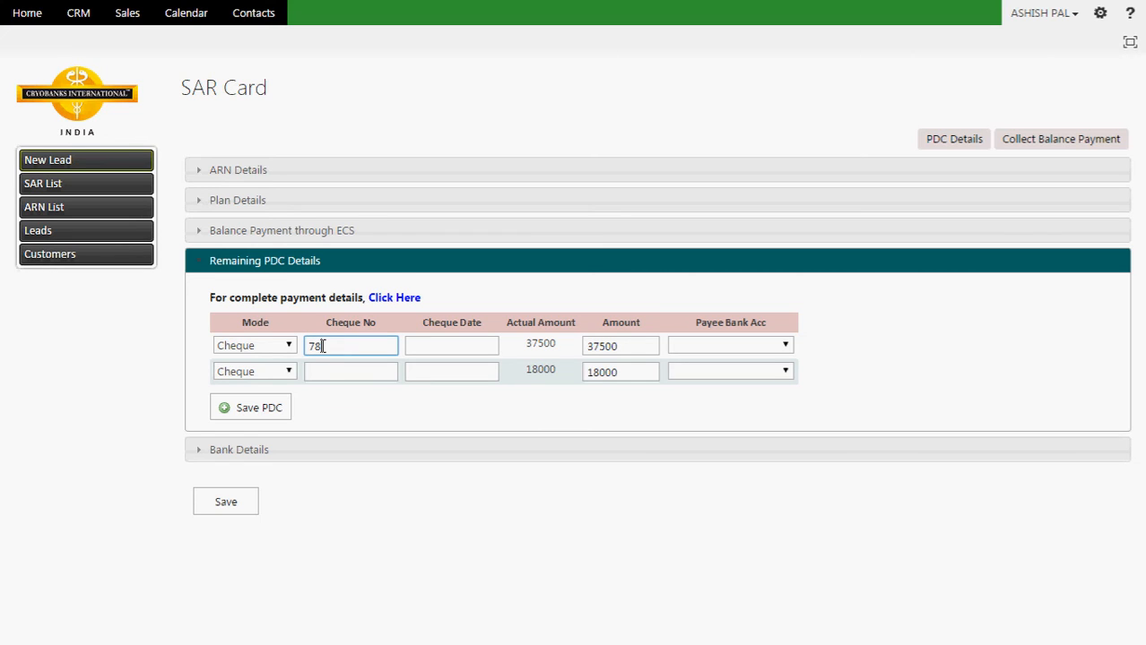
click(431, 343)
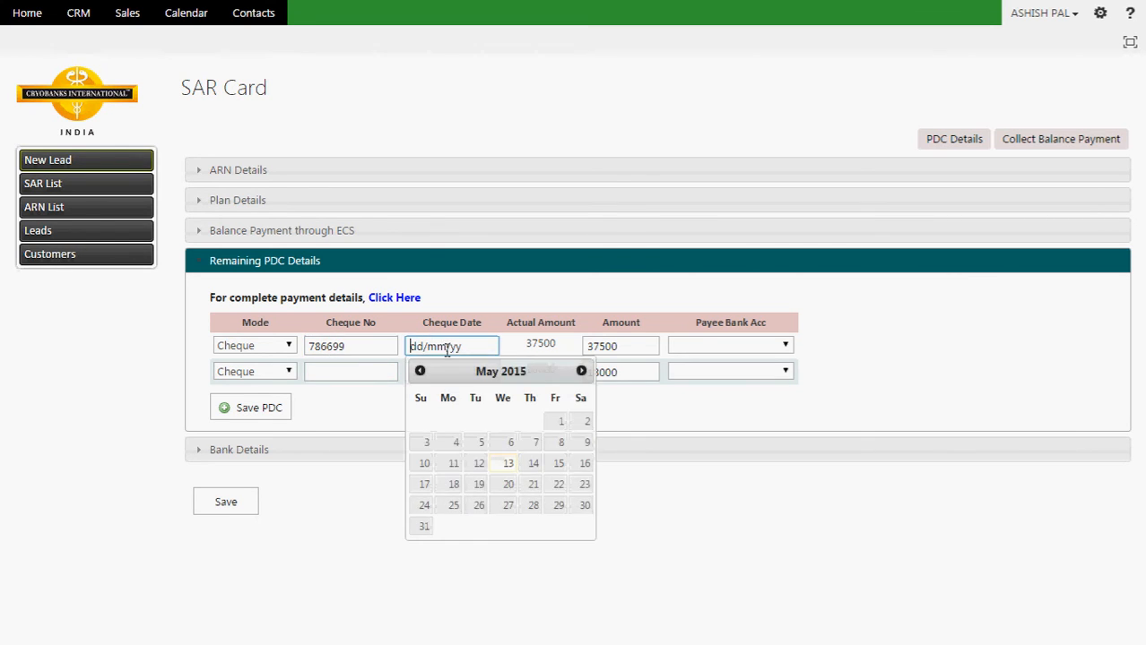
click(586, 507)
Step: Set the first cheque's amount to 7500 and its payee bank to AXIS BANK LTD
click(649, 345)
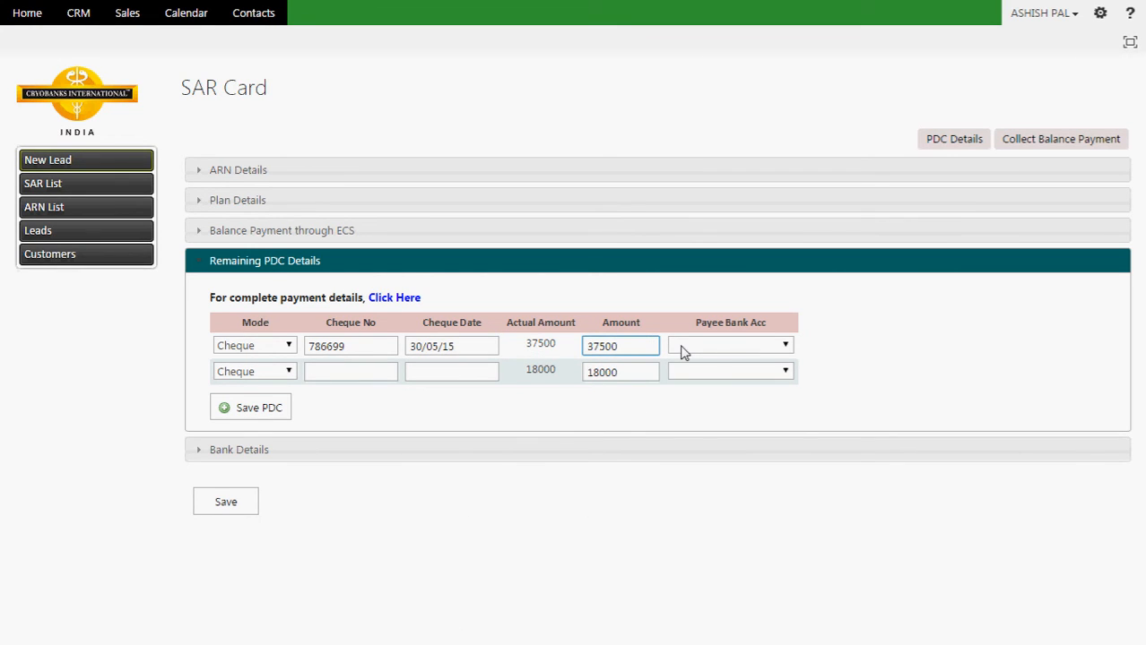
key(BackSpace)
key(BackSpace)
key(BackSpace)
key(BackSpace)
key(BackSpace)
text(37500)
key(BackSpace)
key(BackSpace)
key(BackSpace)
key(BackSpace)
key(BackSpace)
text(6700)
key(BackSpace)
key(BackSpace)
key(BackSpace)
key(BackSpace)
text(7500)
click(741, 354)
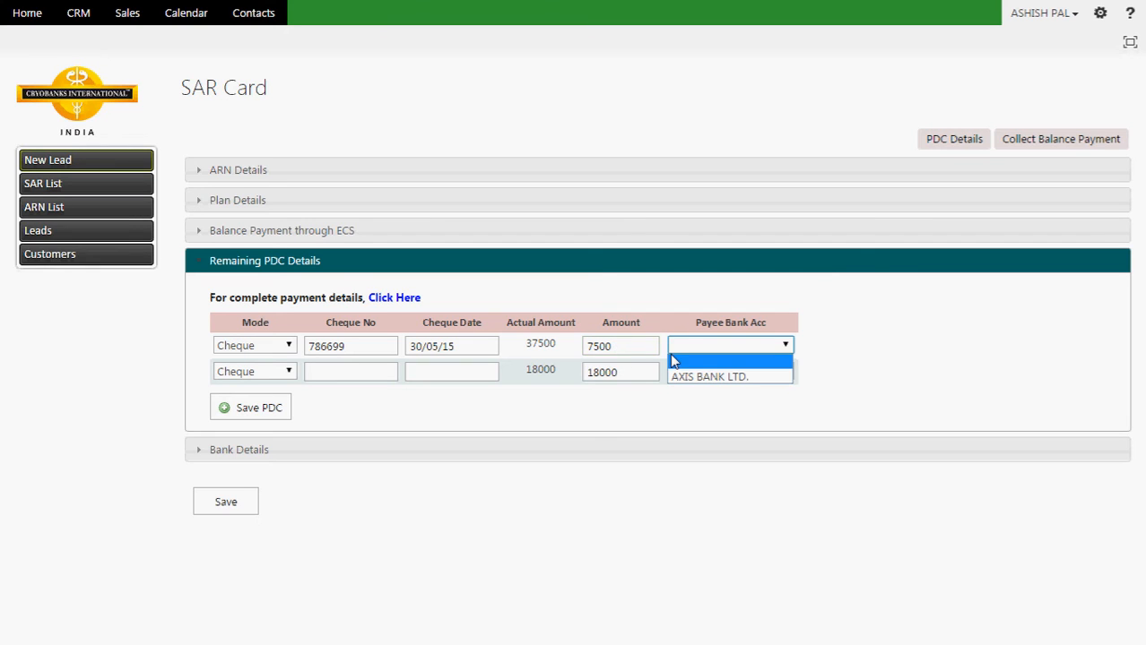
click(708, 377)
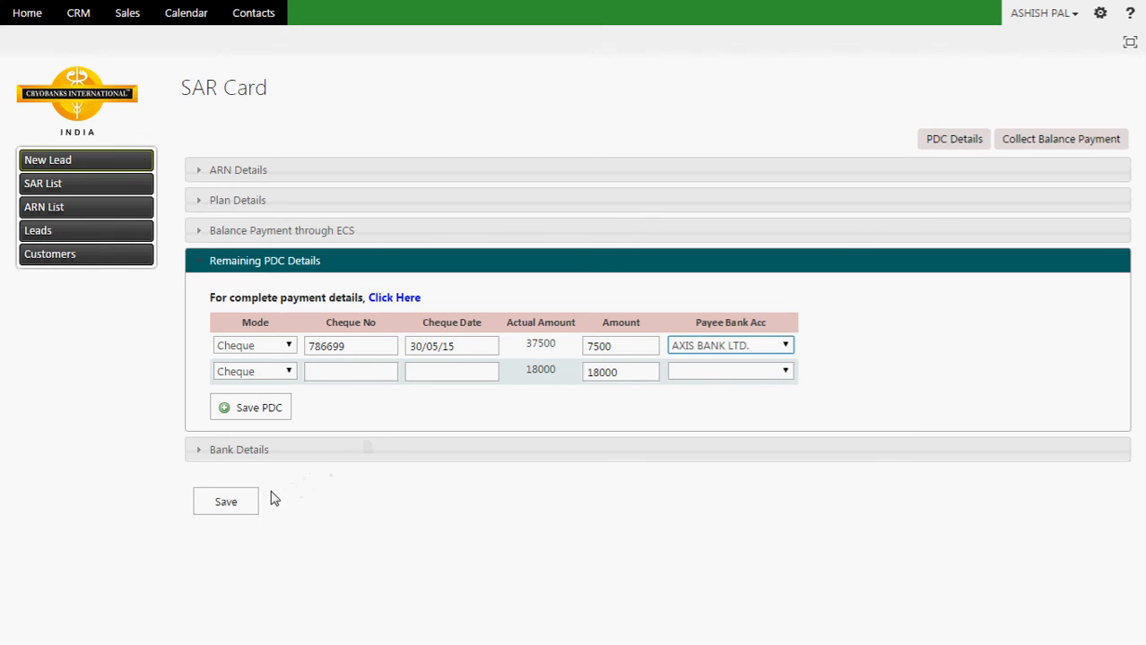
Step: Set the SAR Date to 13 May 2015 in the calendar and save the SAR card
click(226, 504)
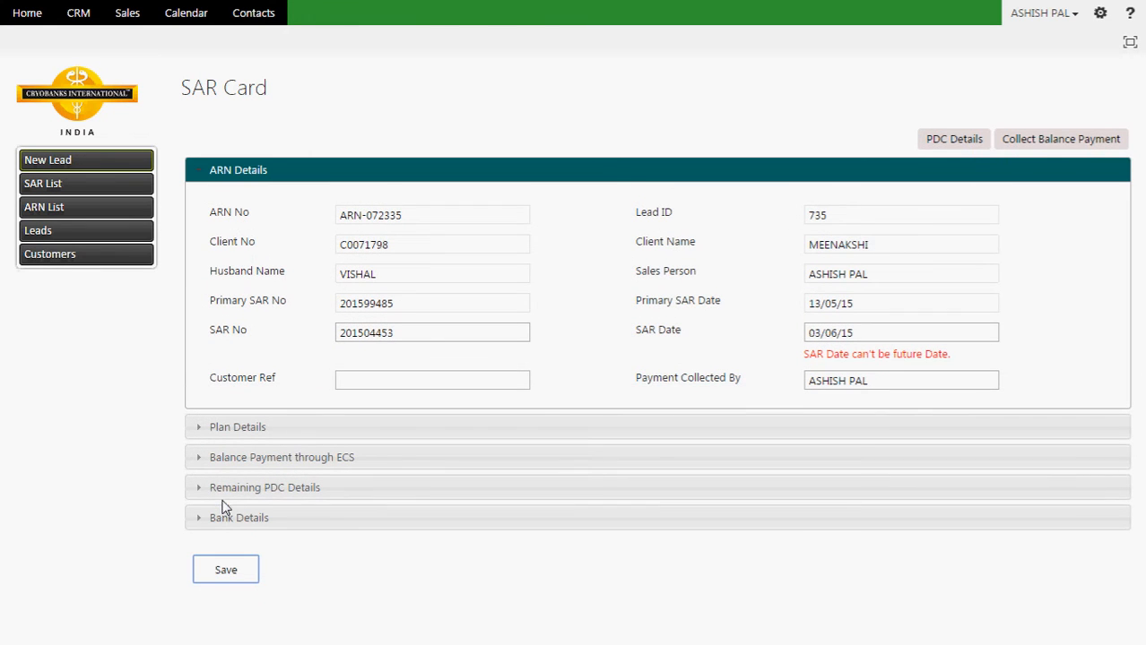
click(880, 330)
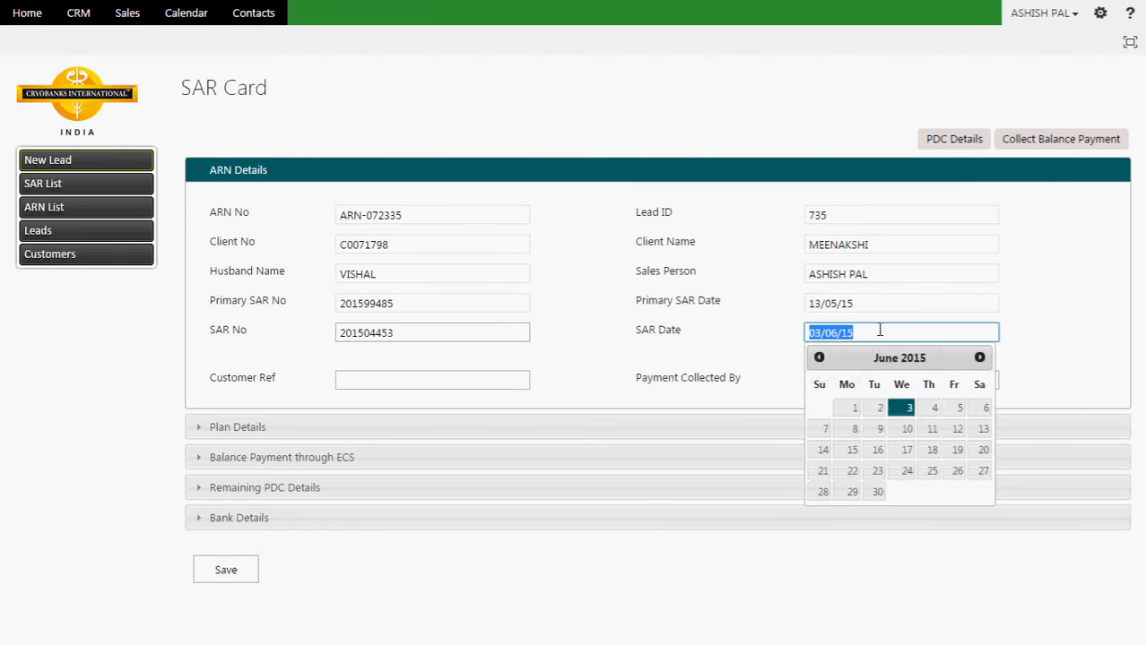
click(819, 358)
click(819, 358)
click(819, 358)
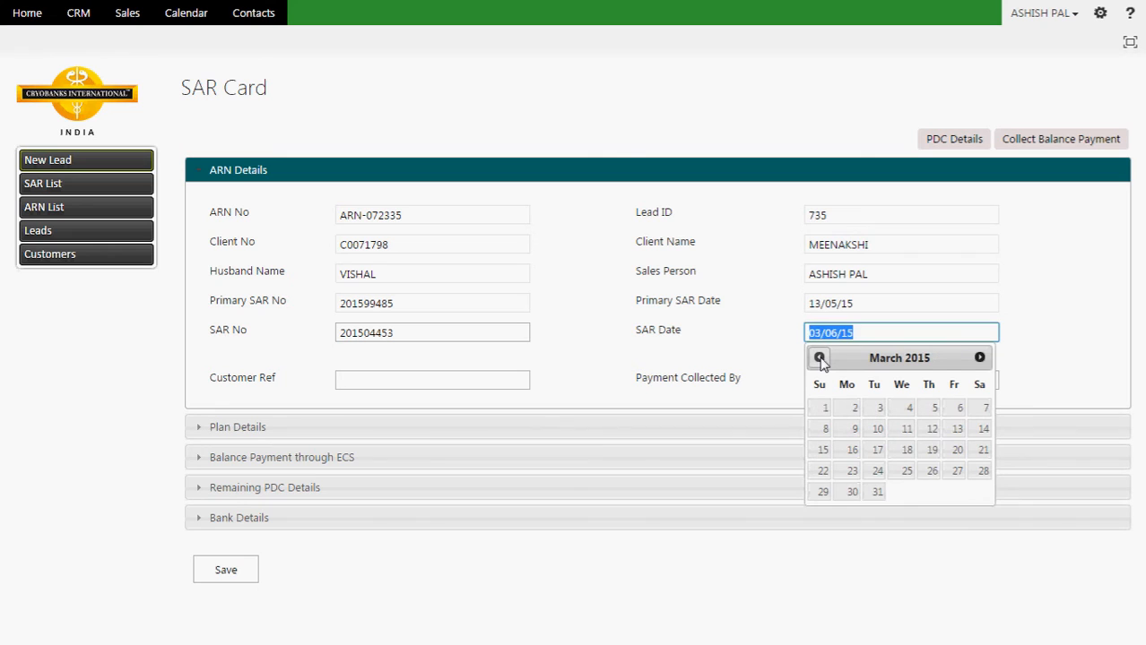
click(819, 357)
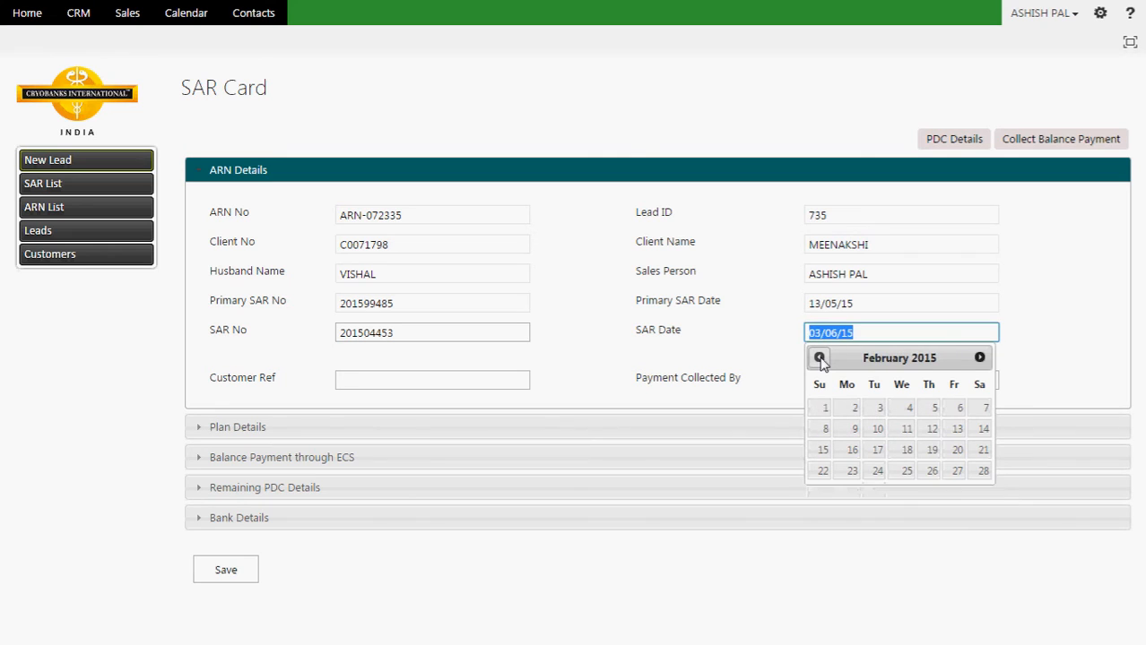
click(979, 358)
click(978, 357)
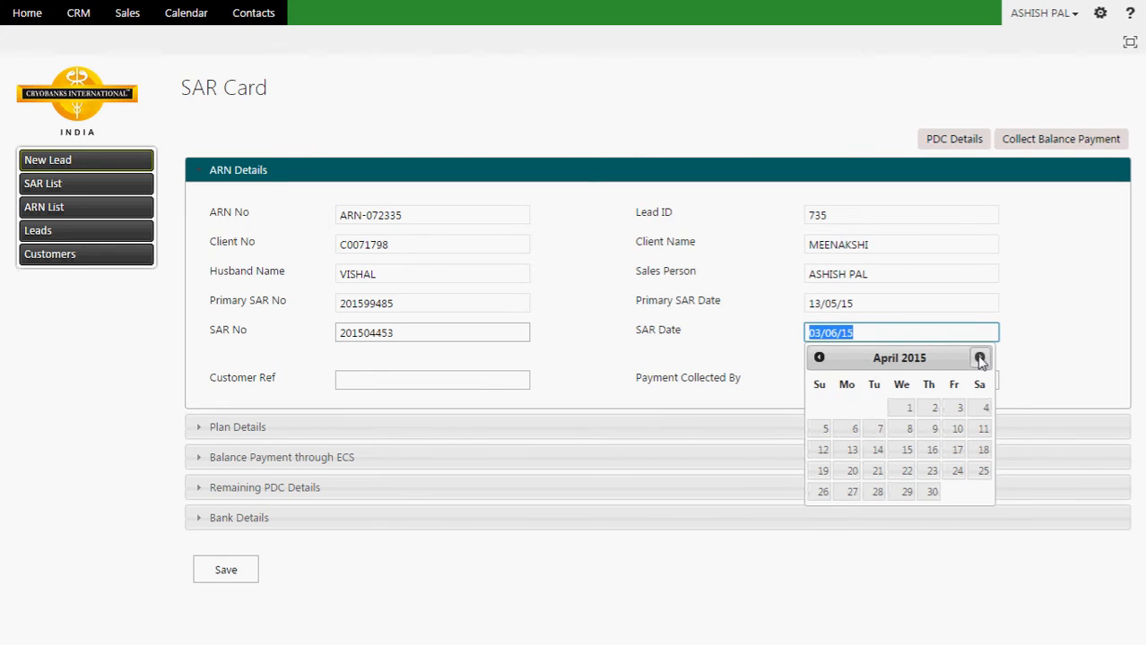
click(979, 358)
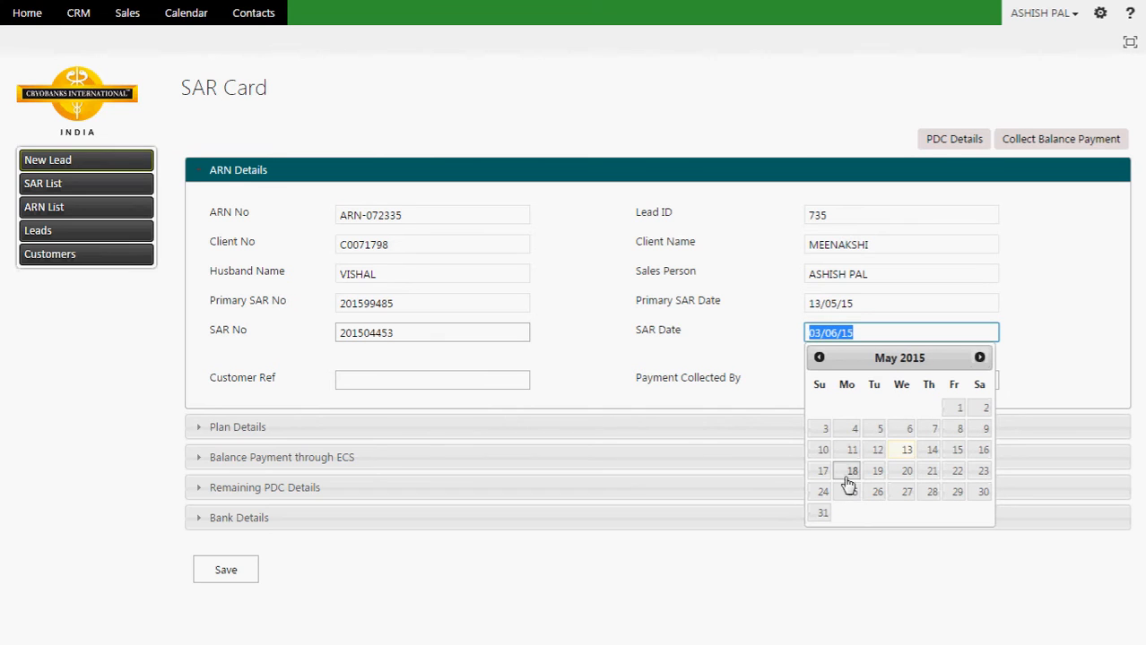
click(893, 452)
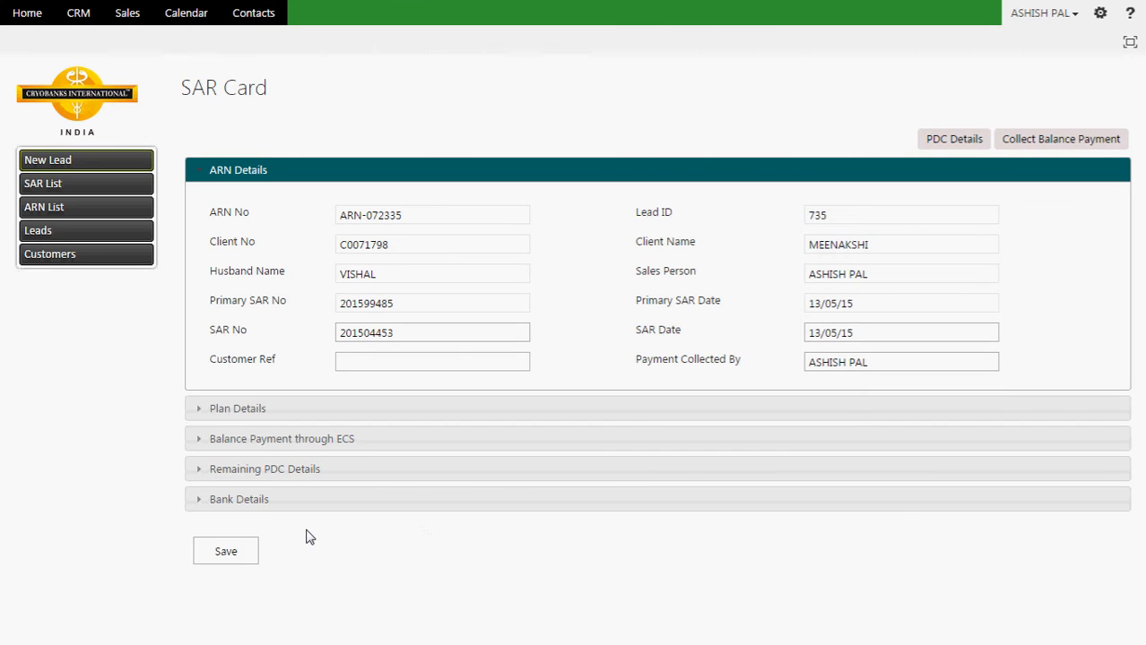
click(232, 553)
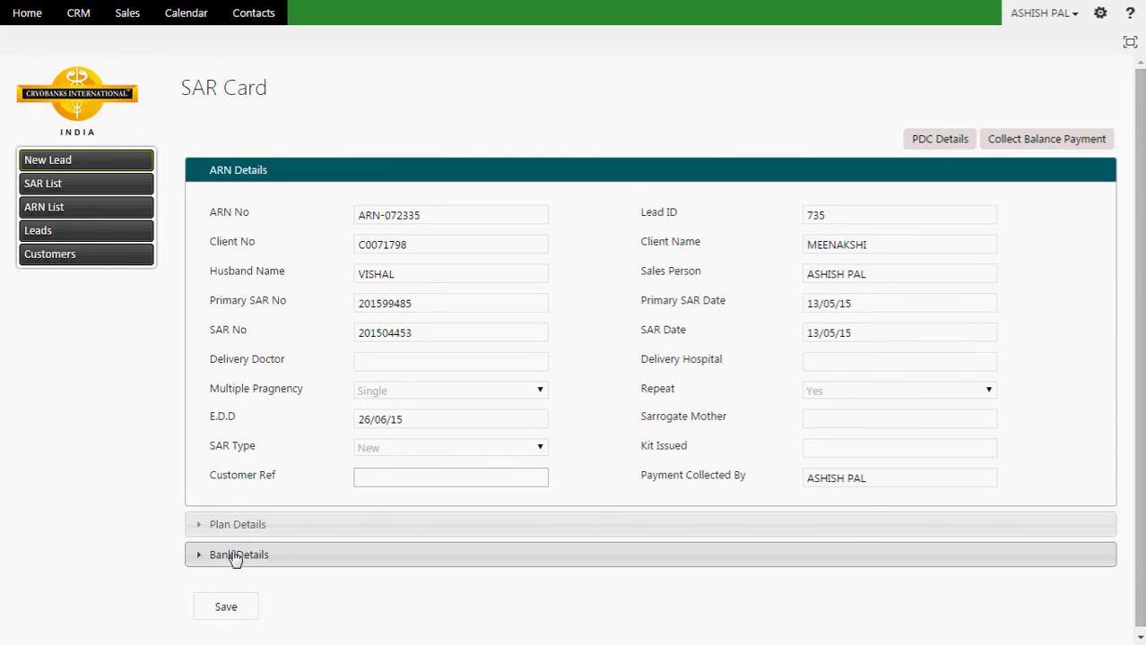
Step: Open the ARN's PDC payment details and highlight the first rows' 12000 amount and cheque details
click(938, 142)
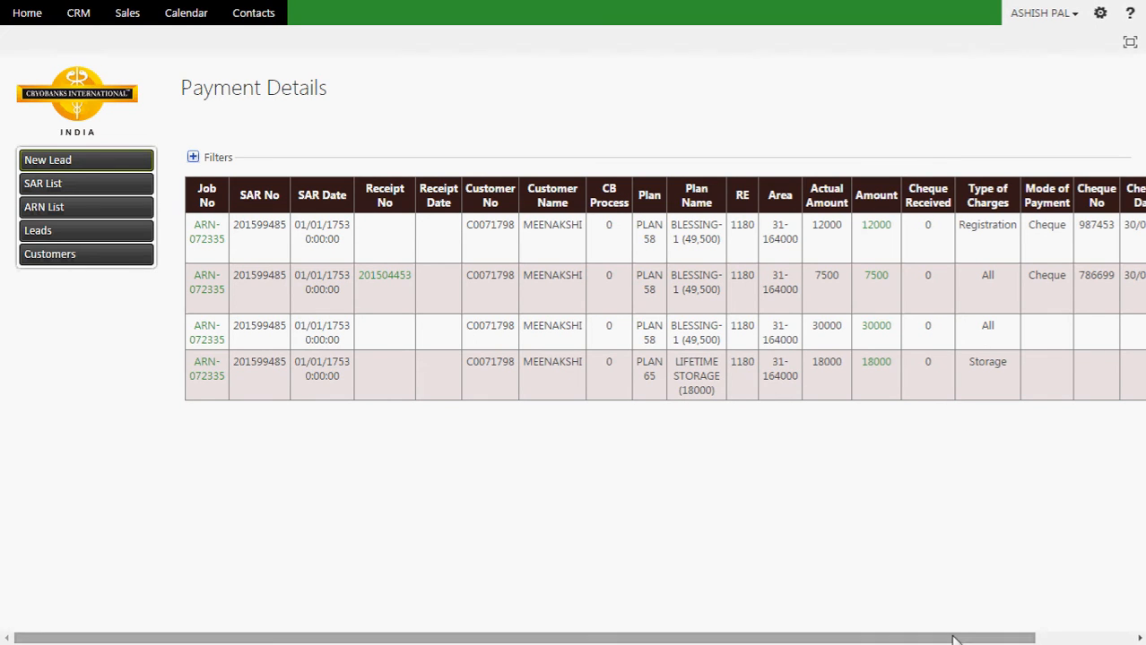
drag(955, 638, 1067, 640)
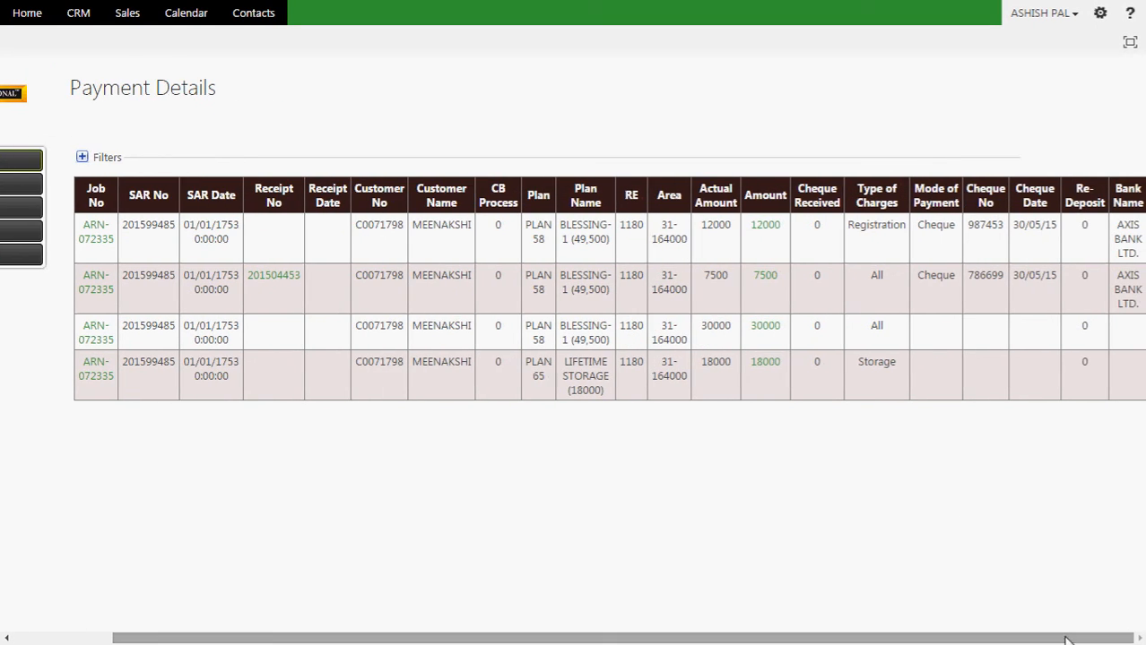
drag(784, 231, 749, 229)
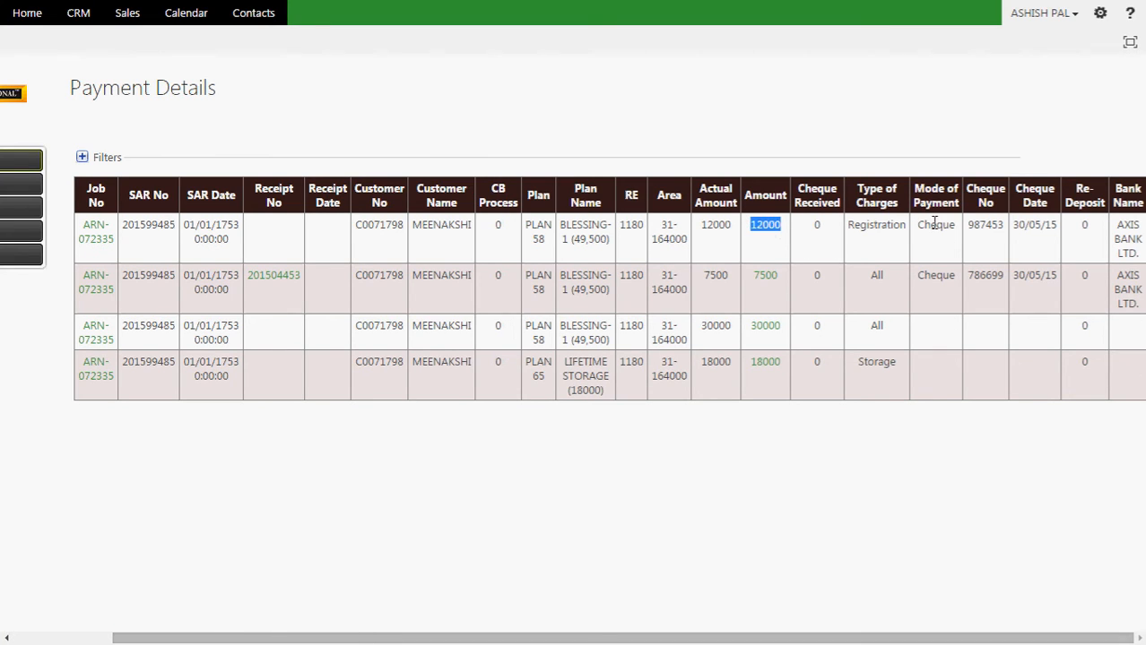
drag(921, 226, 1143, 252)
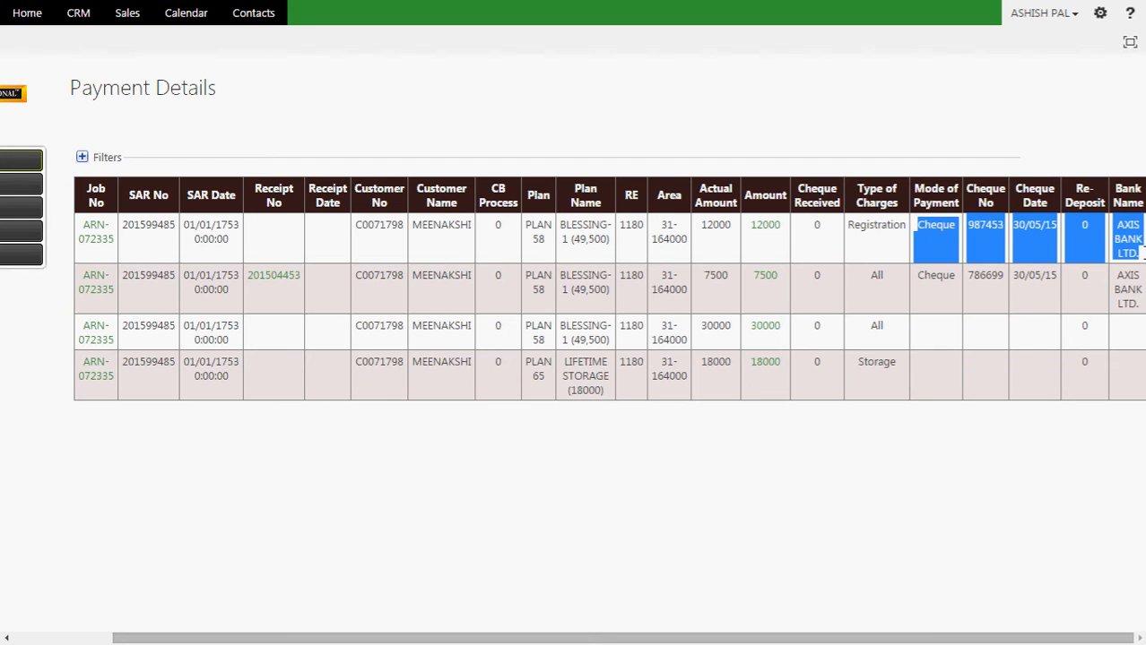
click(1138, 308)
drag(1139, 308, 915, 280)
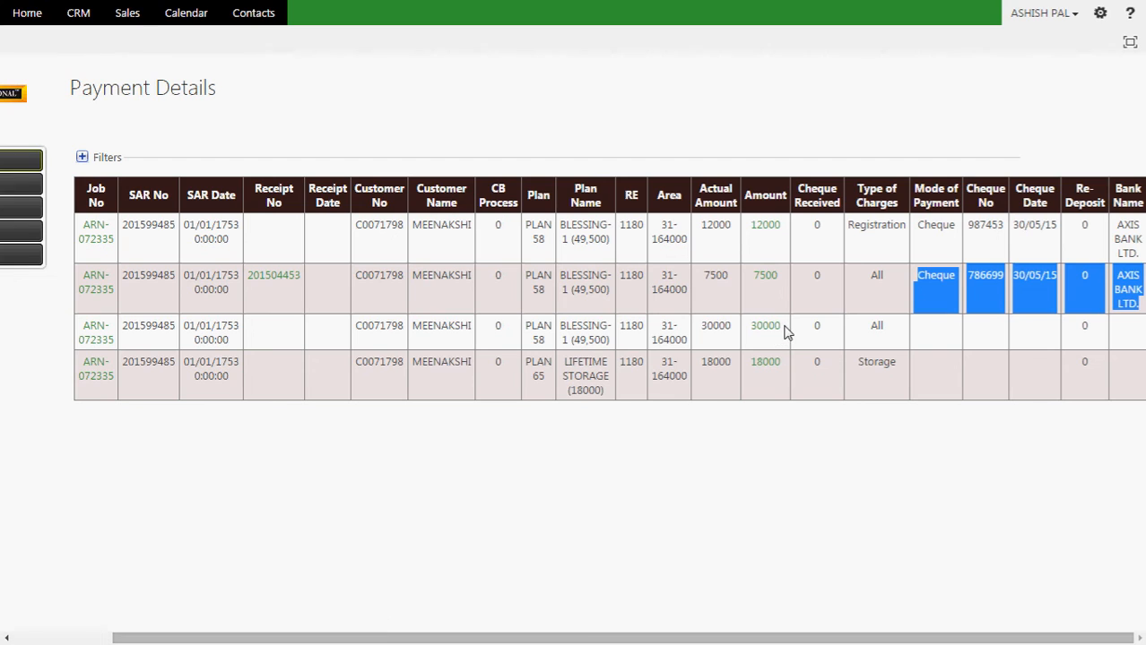
Step: Highlight the third row's 30000, BLESSING-1 plan and missing cheque details, and the fourth row's 18000
drag(784, 330, 751, 328)
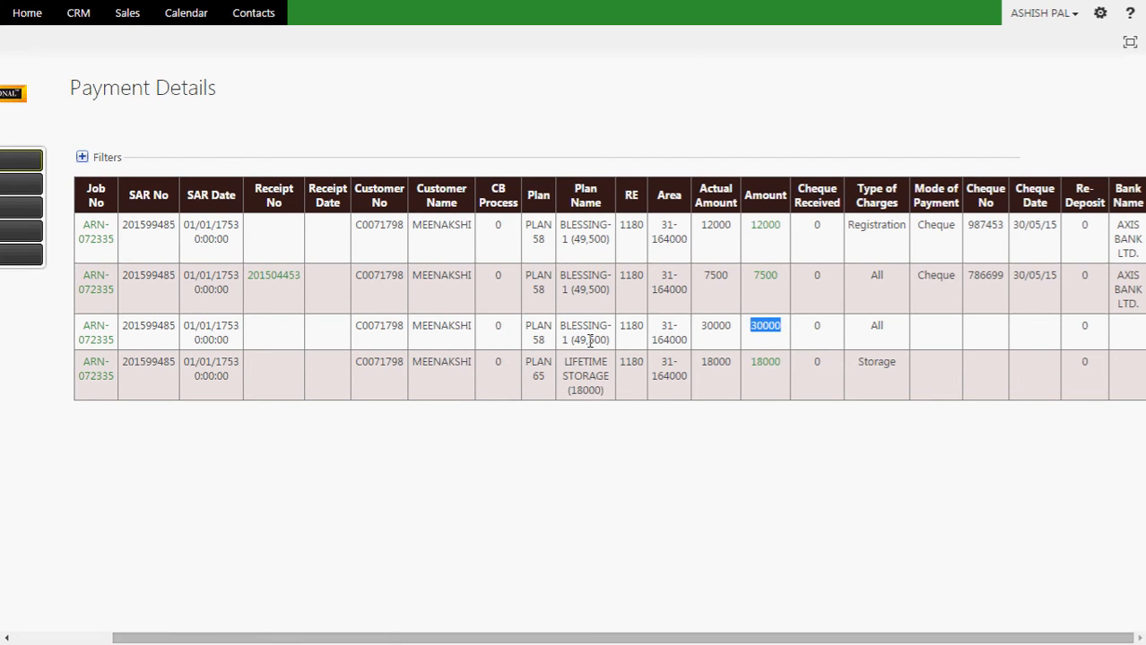
drag(609, 338, 558, 325)
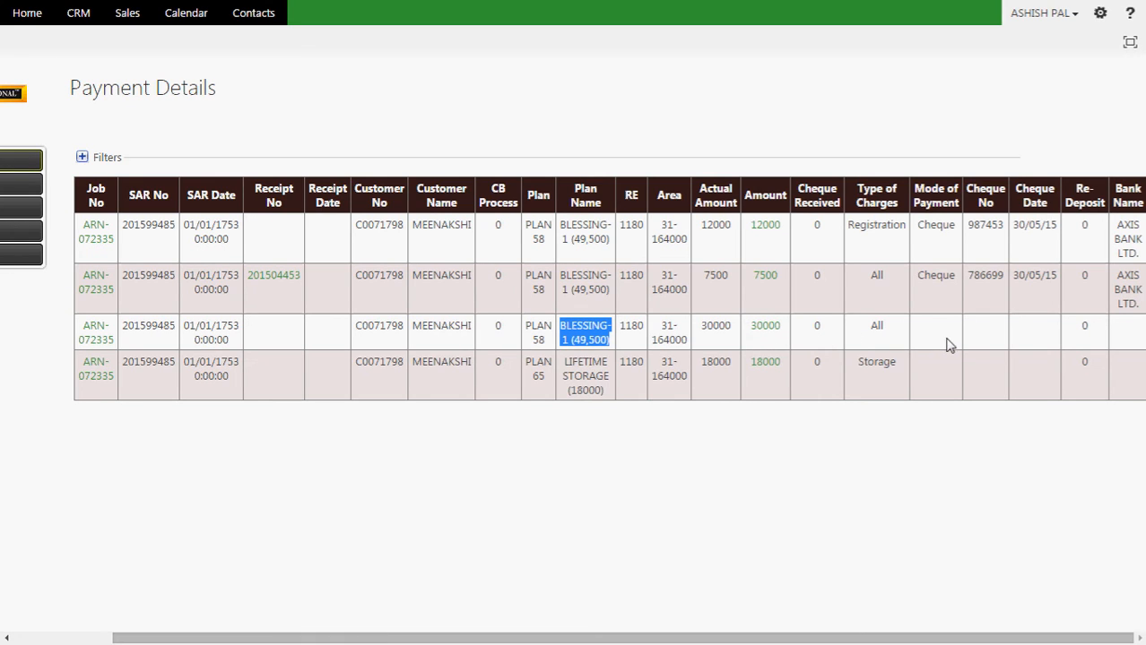
drag(945, 341, 1139, 327)
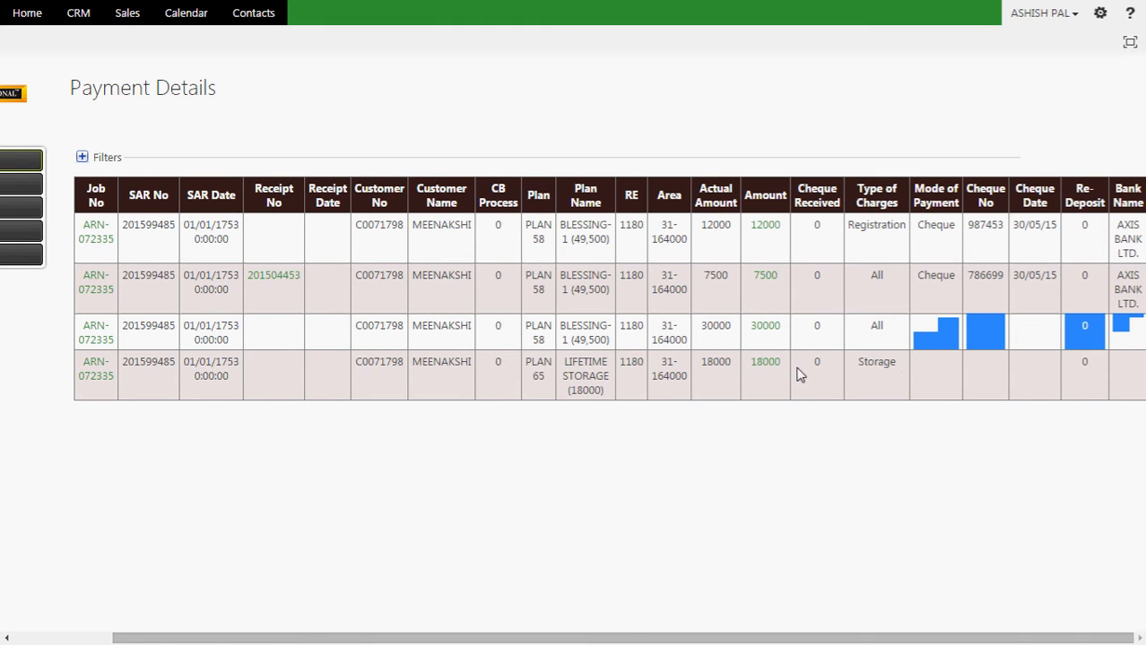
drag(787, 370, 748, 362)
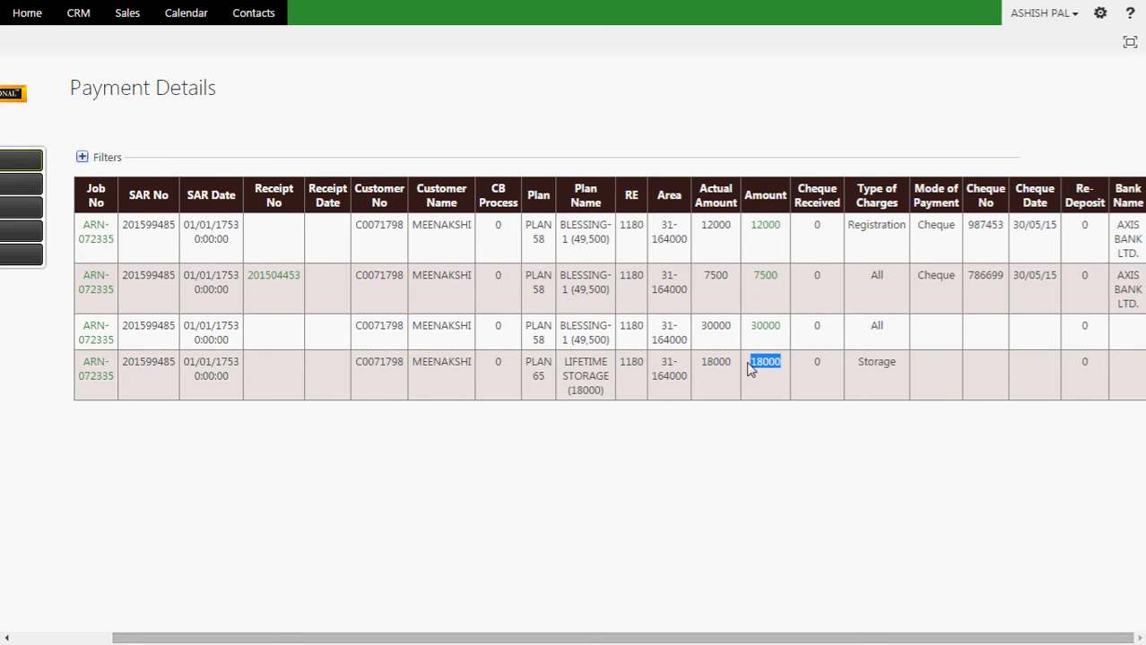
key(ctrl+Tab)
key(ctrl+Tab)
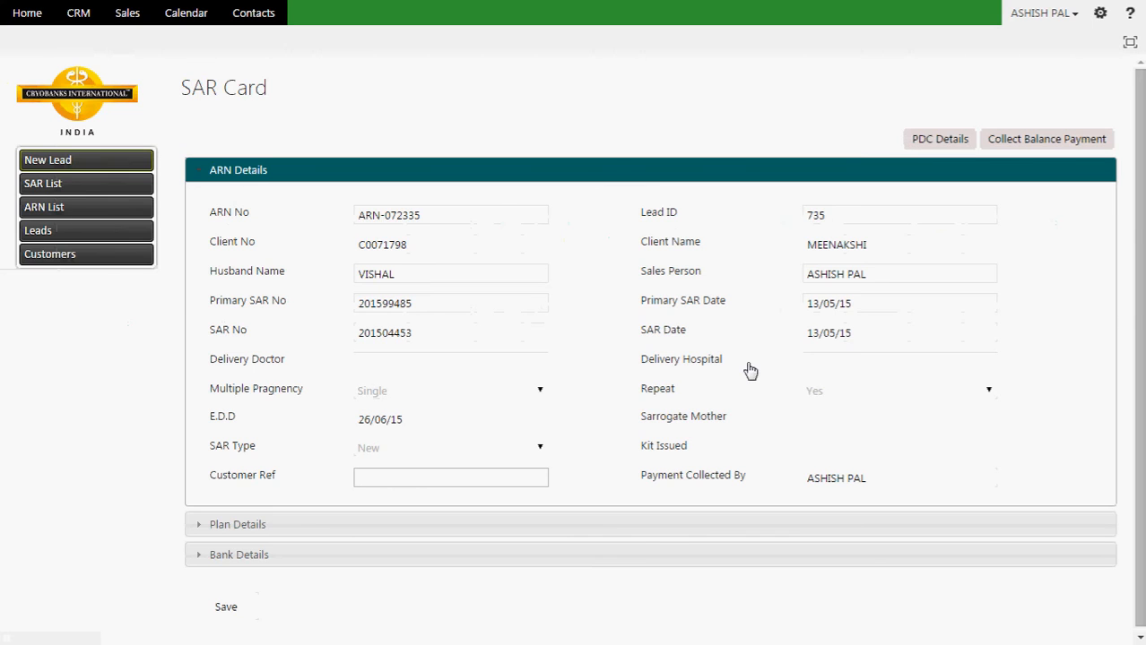
key(ctrl+Tab)
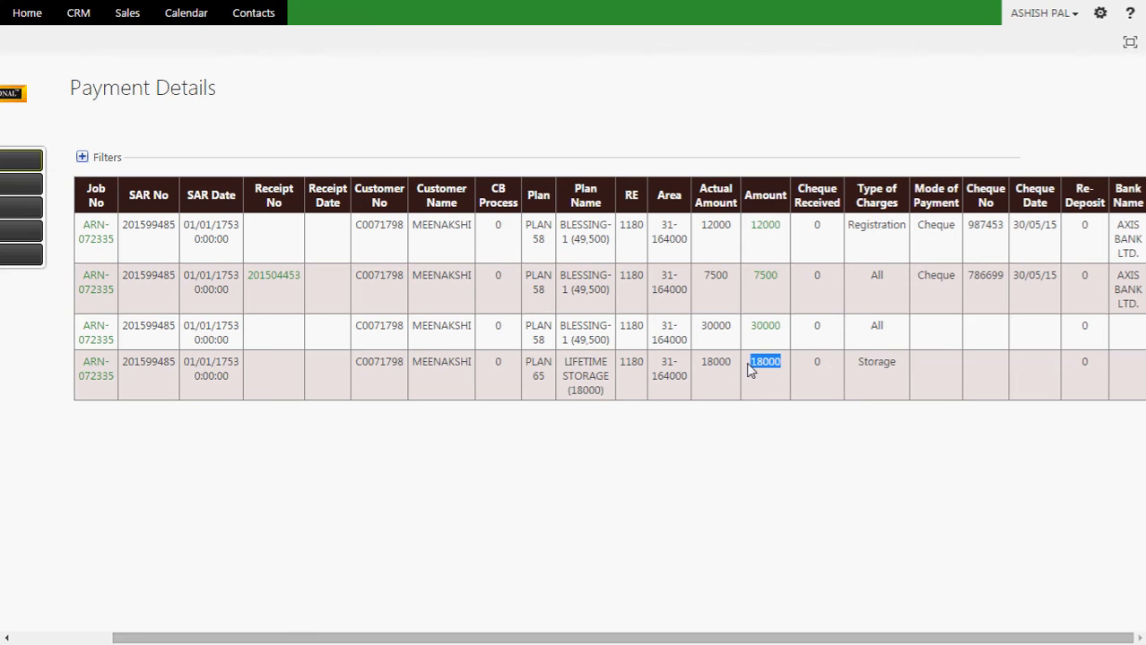
Step: Start a new Client Request of type Discount via Sales > Request for Discount
click(126, 17)
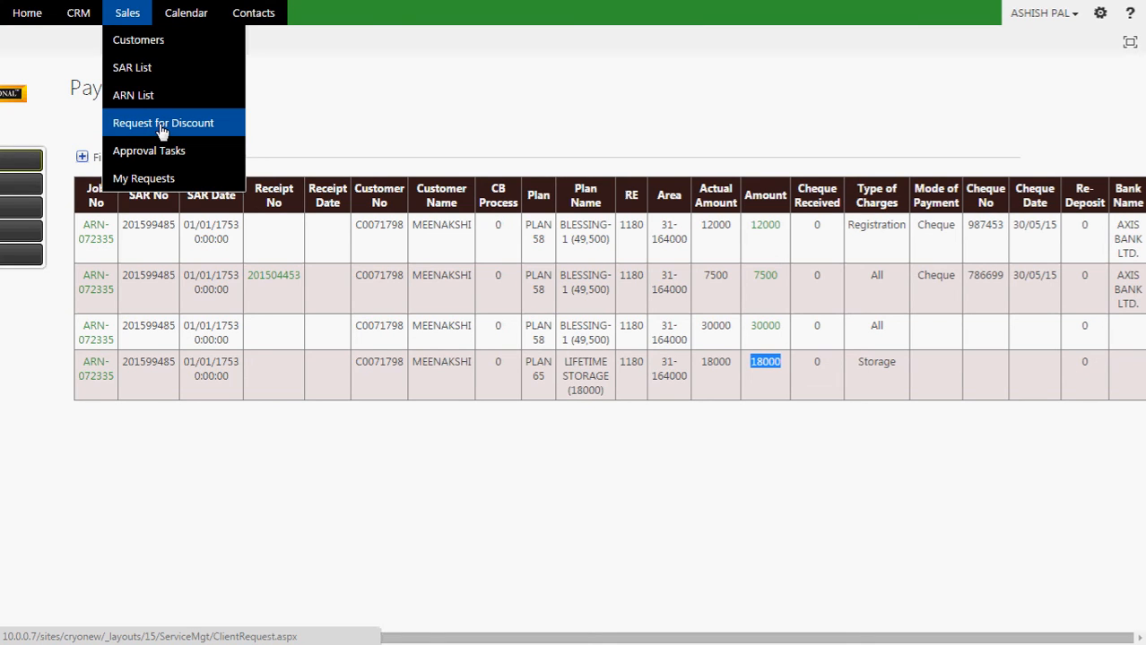
click(162, 131)
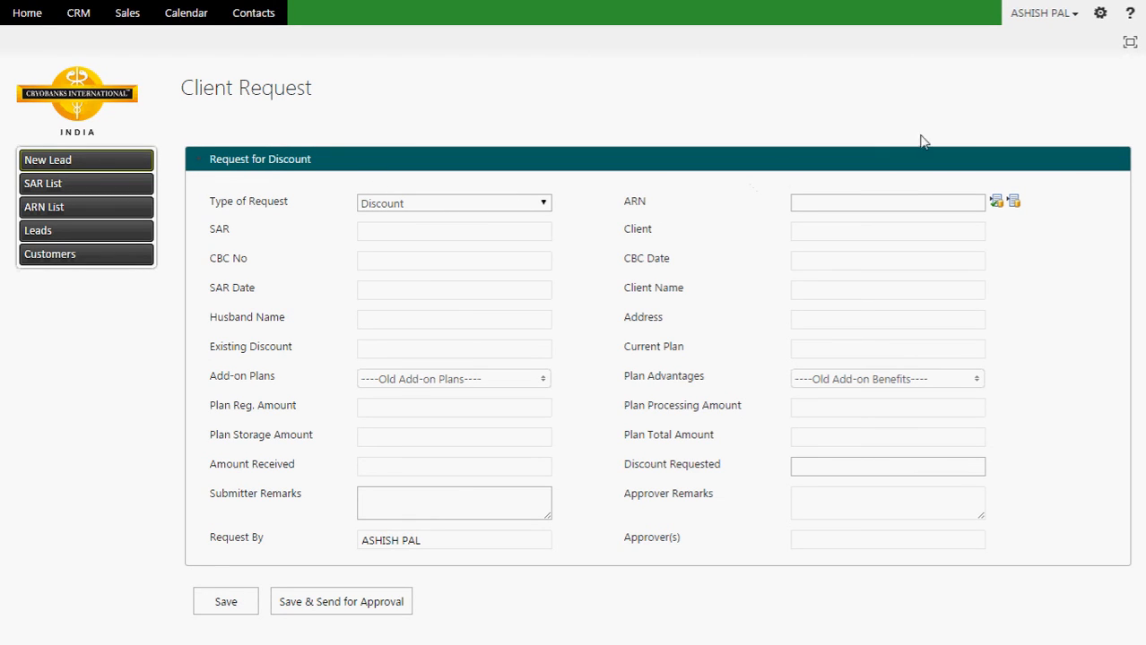
Step: Keep Discount as the Type of Request after briefly checking the ARN chooser
click(1013, 206)
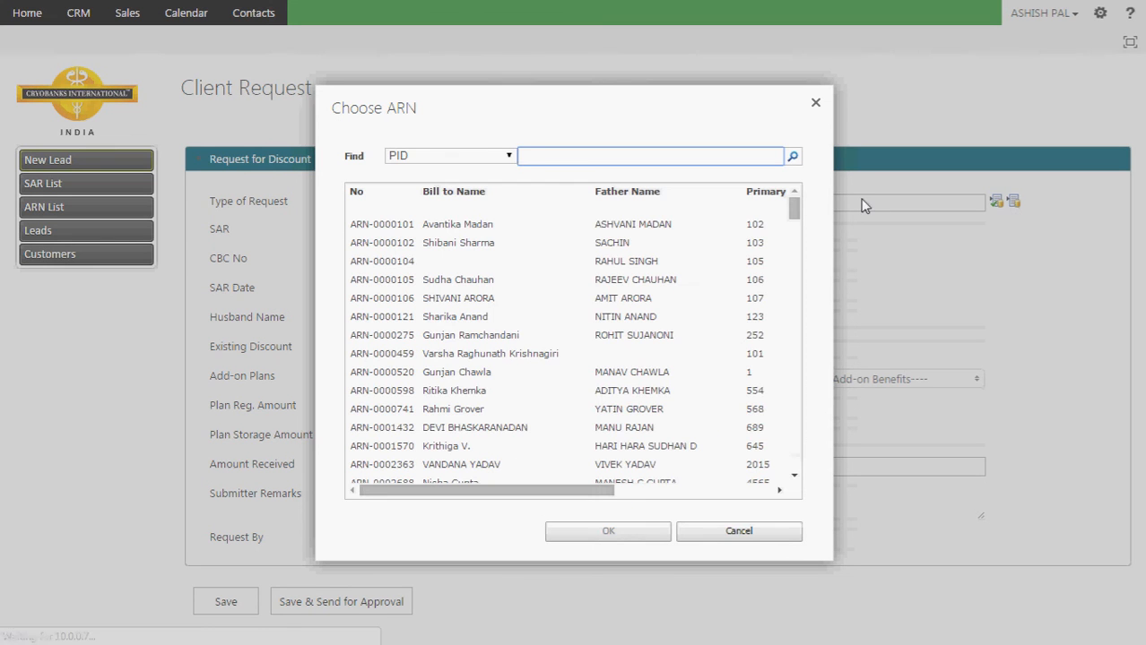
click(815, 102)
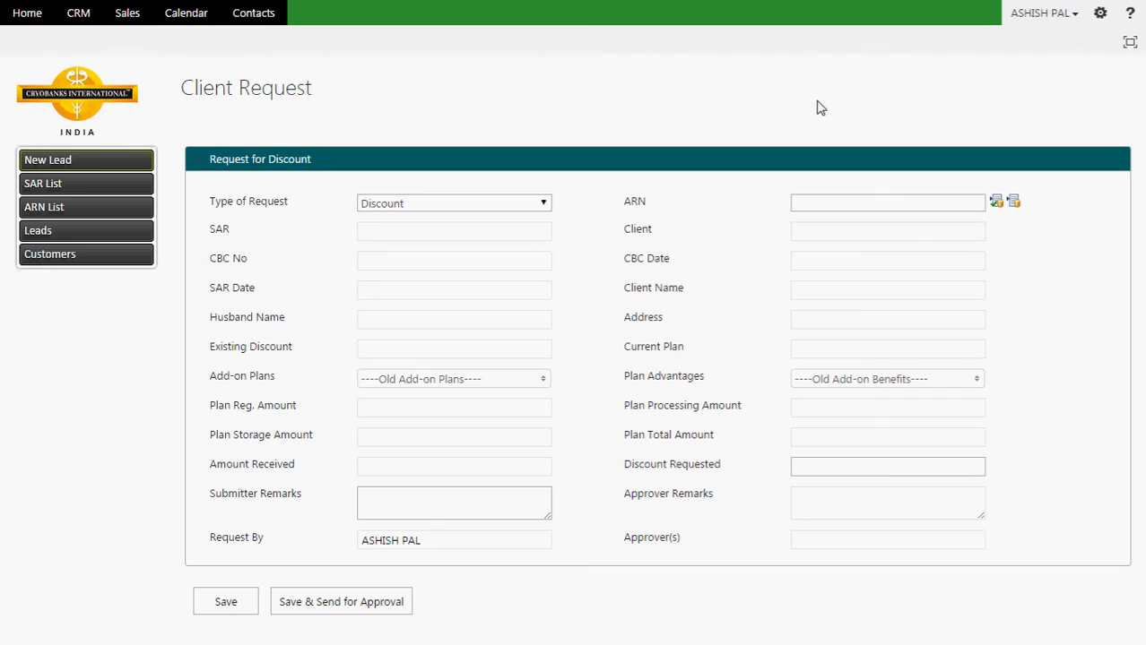
click(539, 210)
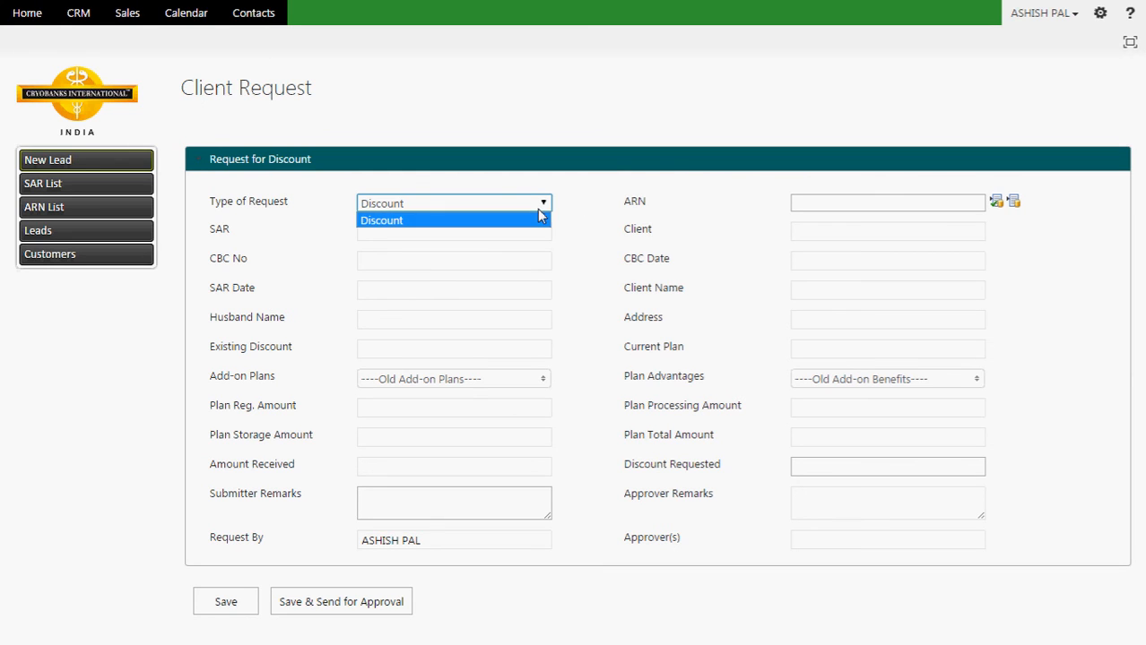
click(540, 215)
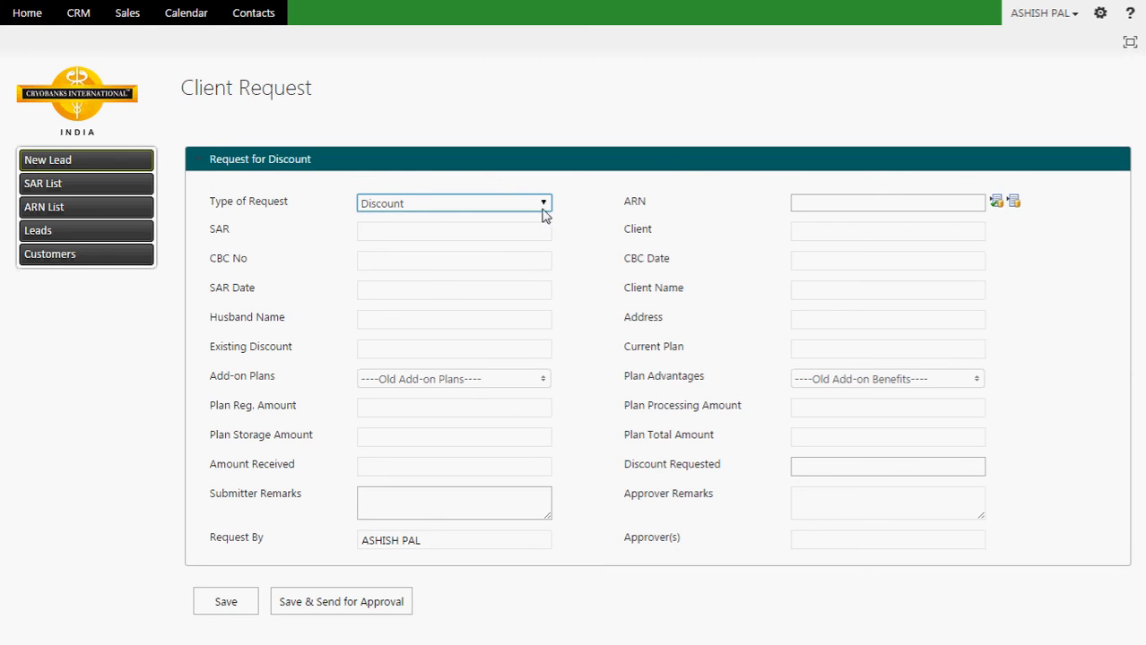
Step: Search Choose ARN by ARN No for the client's ARN number using the autocompleted value
click(1013, 206)
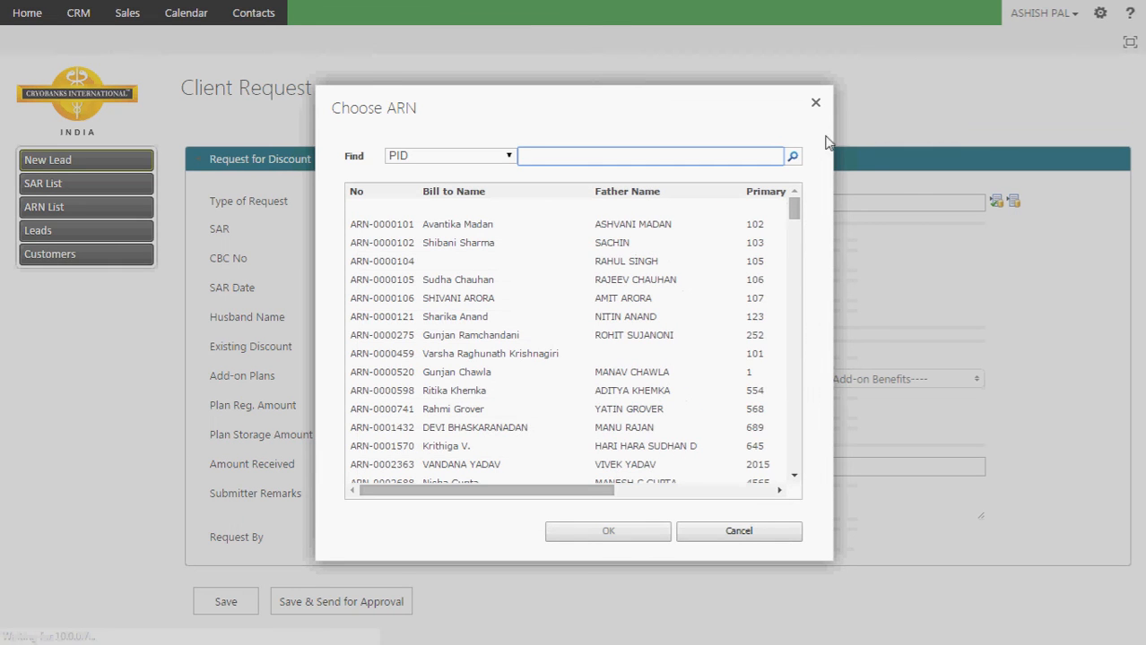
click(509, 156)
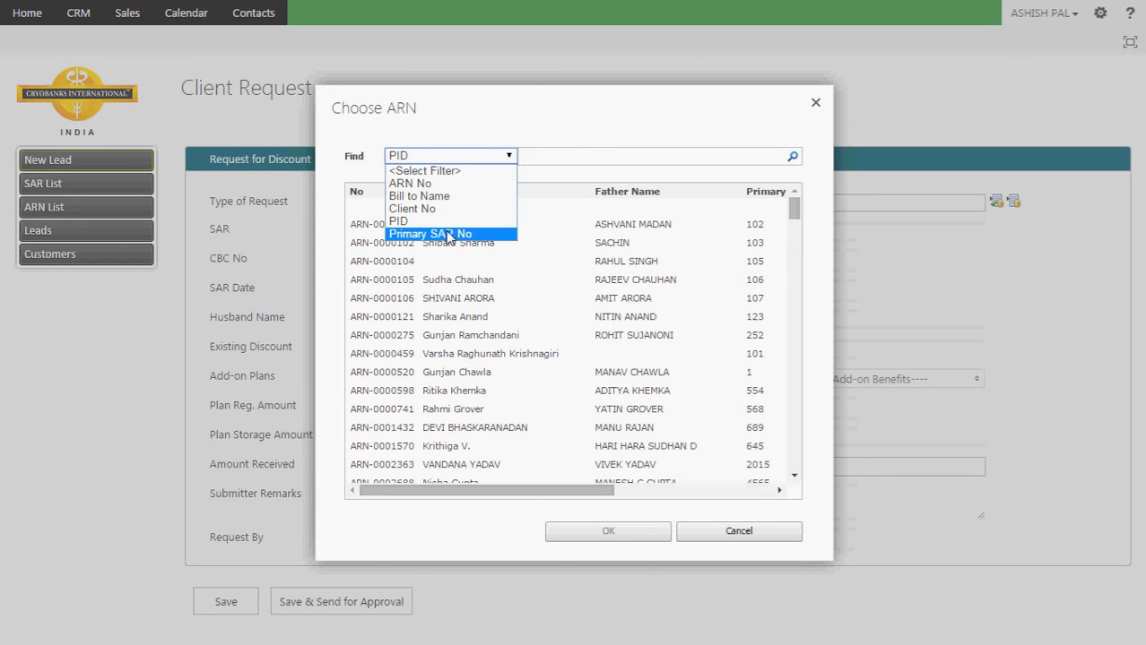
click(438, 184)
click(596, 156)
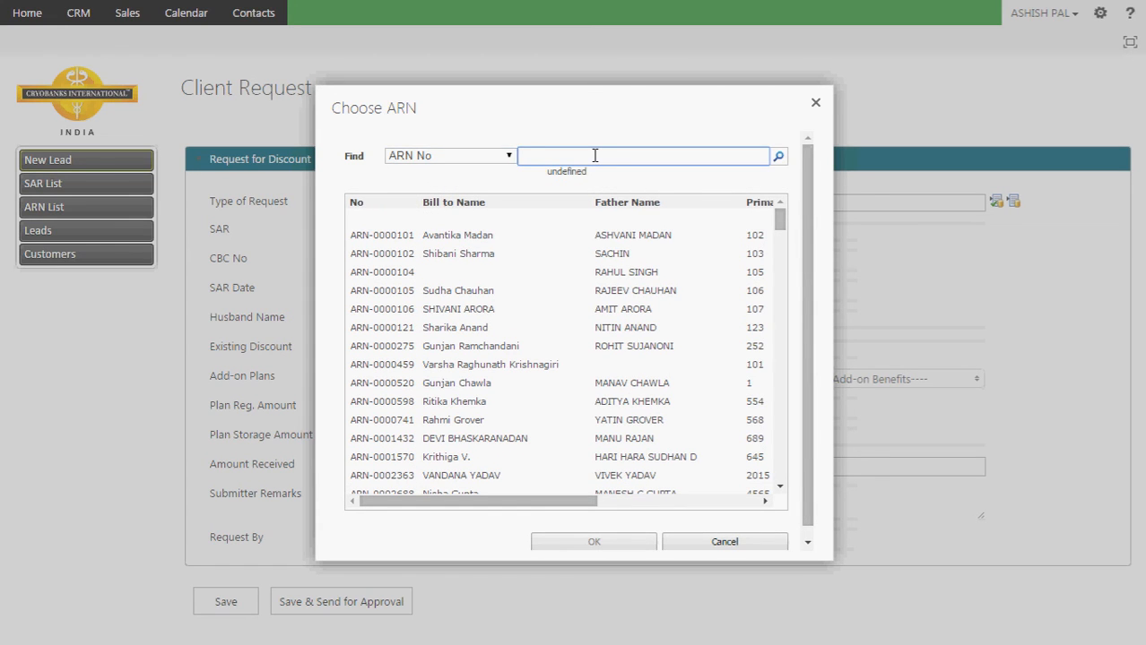
text(arn)
key(BackSpace)
key(BackSpace)
key(BackSpace)
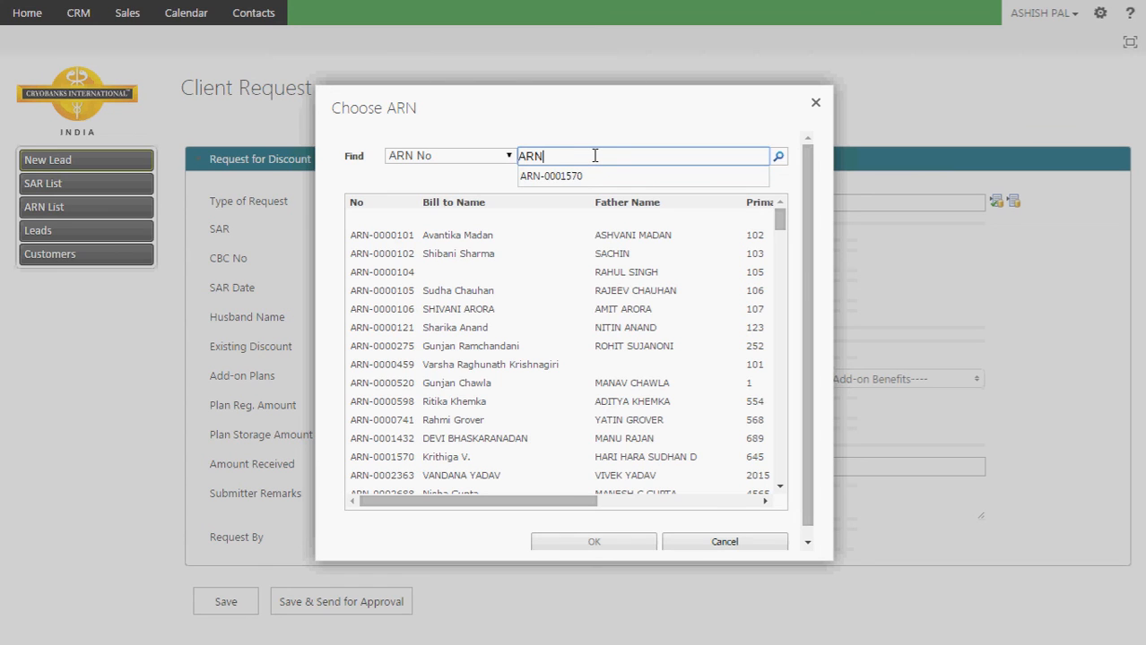
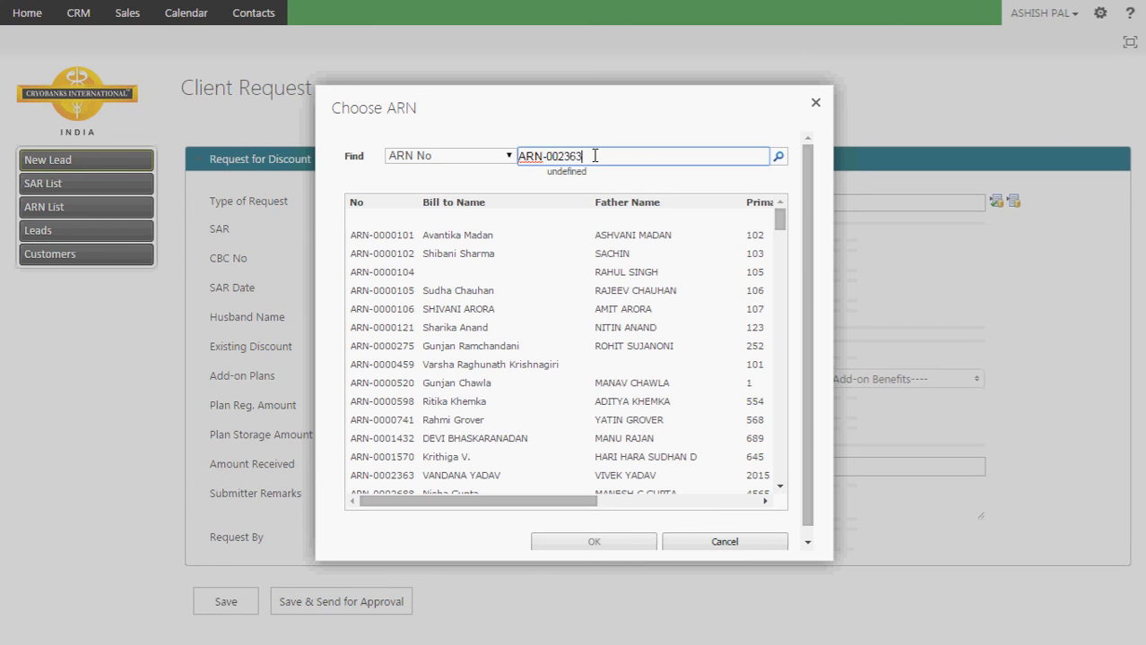
click(778, 157)
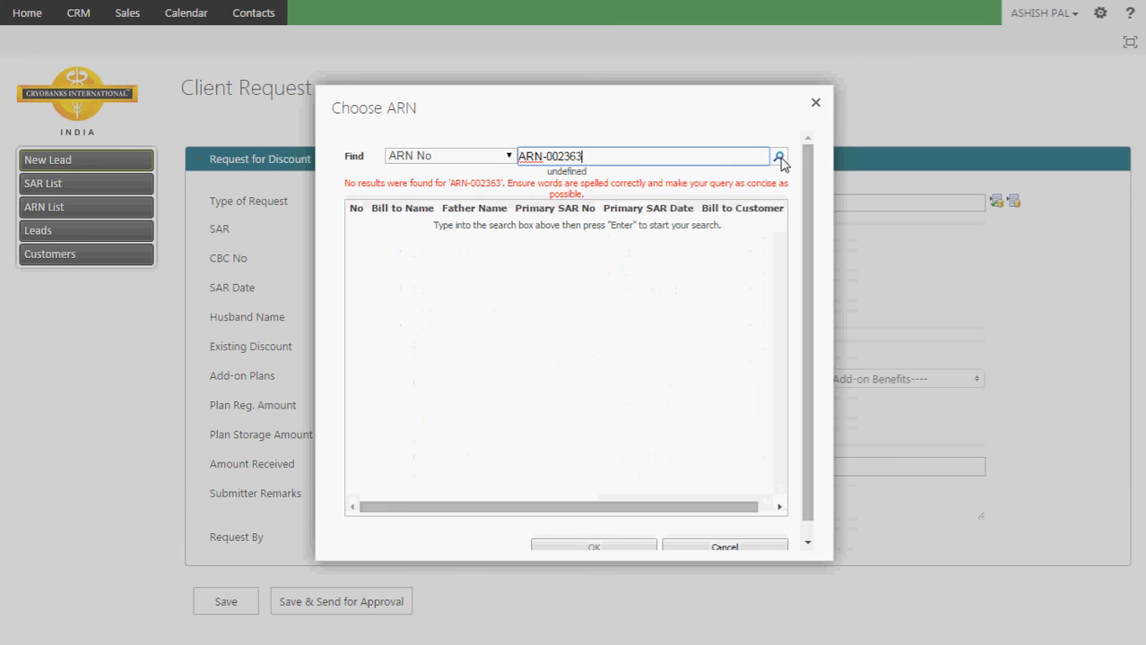
key(BackSpace)
key(BackSpace)
key(BackSpace)
key(BackSpace)
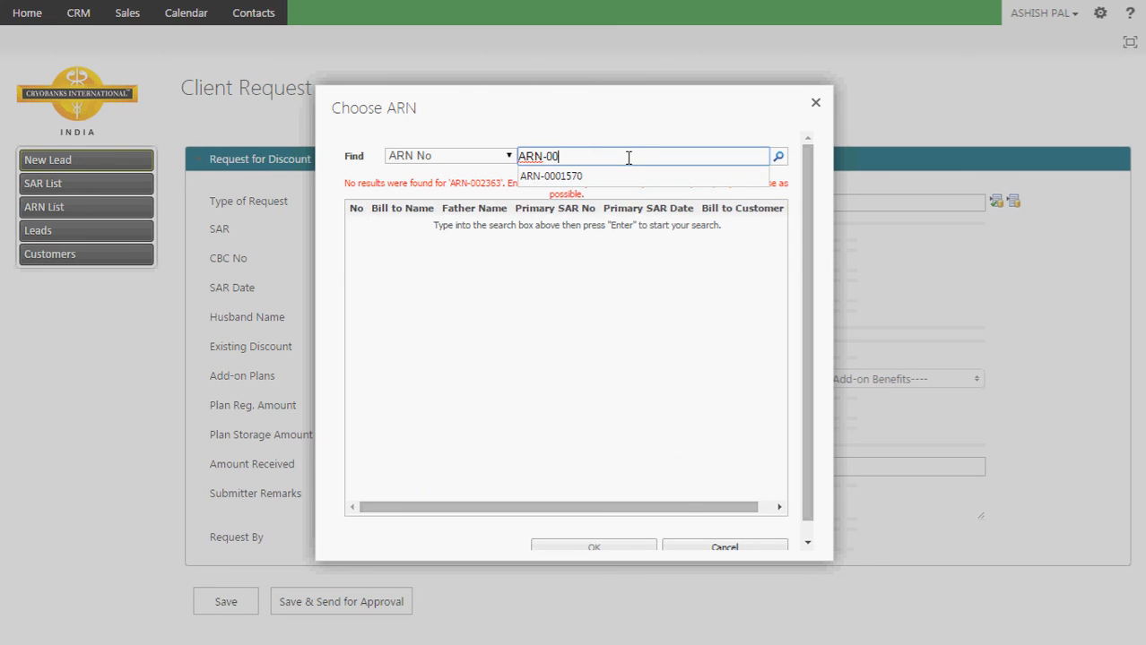
key(Down)
key(Return)
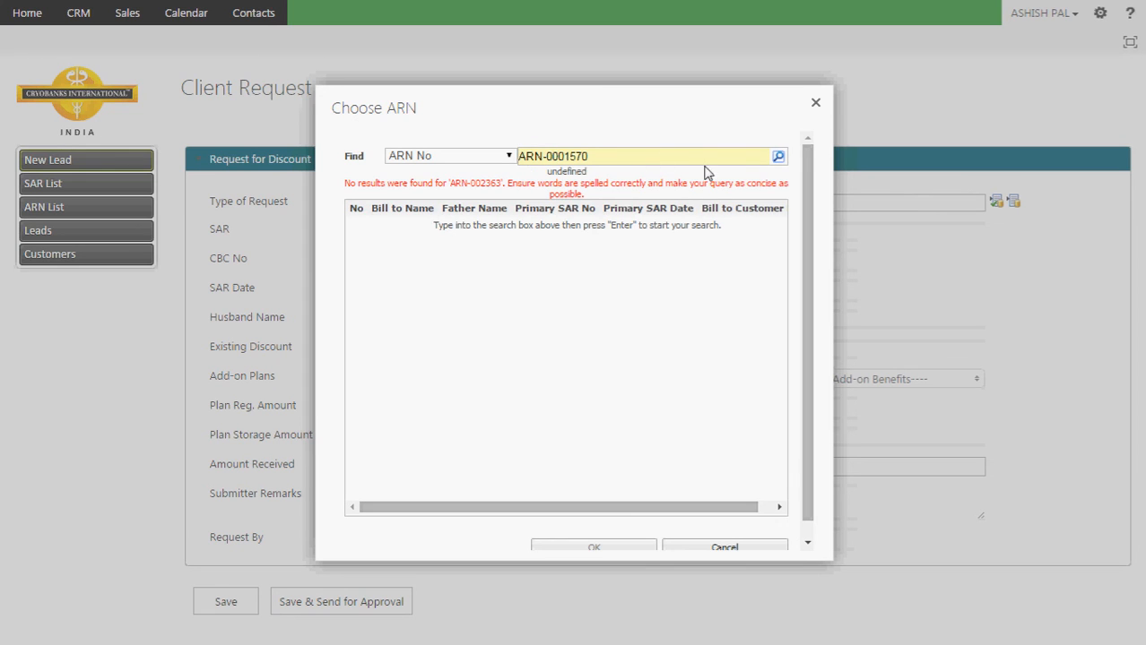
click(776, 159)
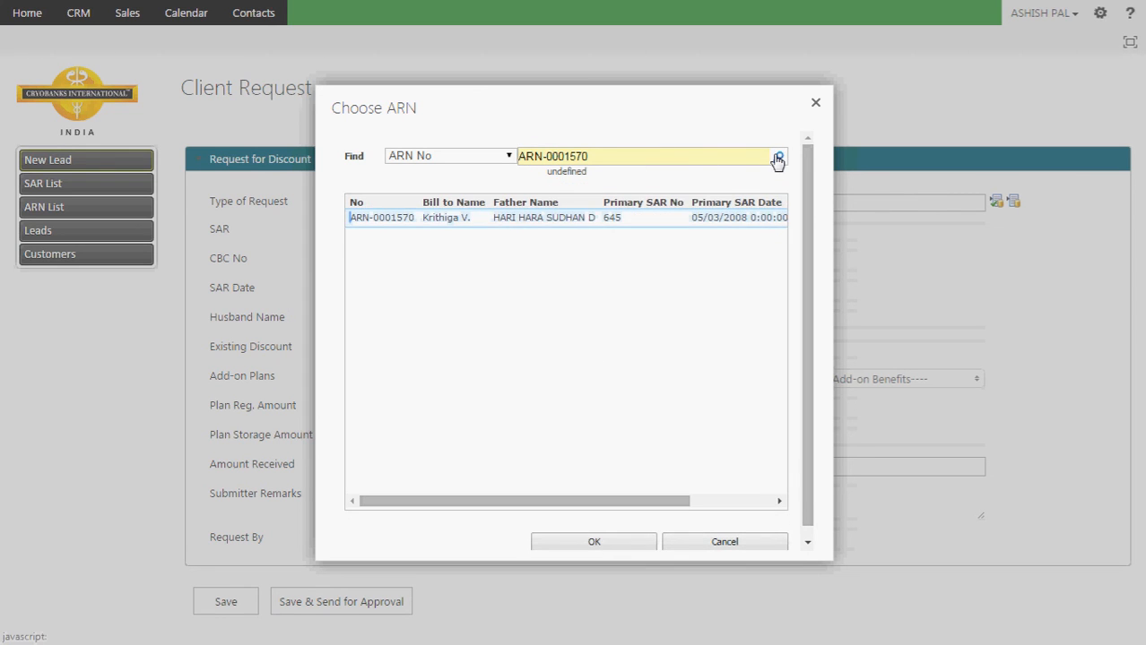
Step: Load the found ARN, check Plan Total and Amount Received (both 77500), and reopen Choose ARN
double_click(618, 218)
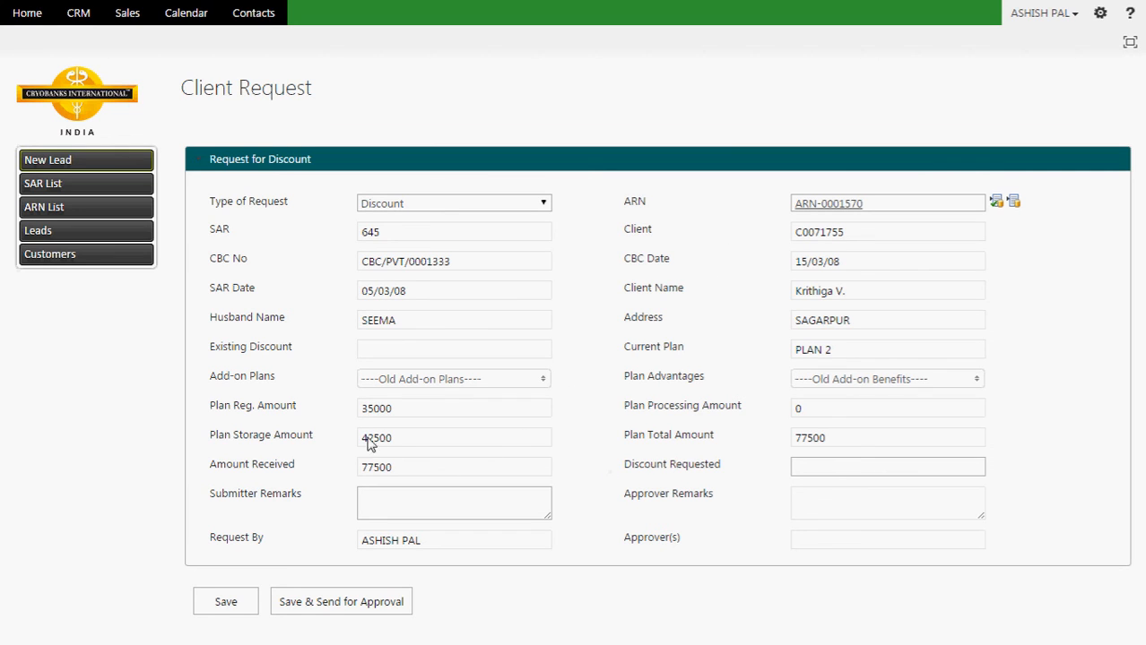
drag(396, 442, 342, 409)
click(823, 435)
drag(822, 435, 788, 438)
drag(402, 470, 351, 467)
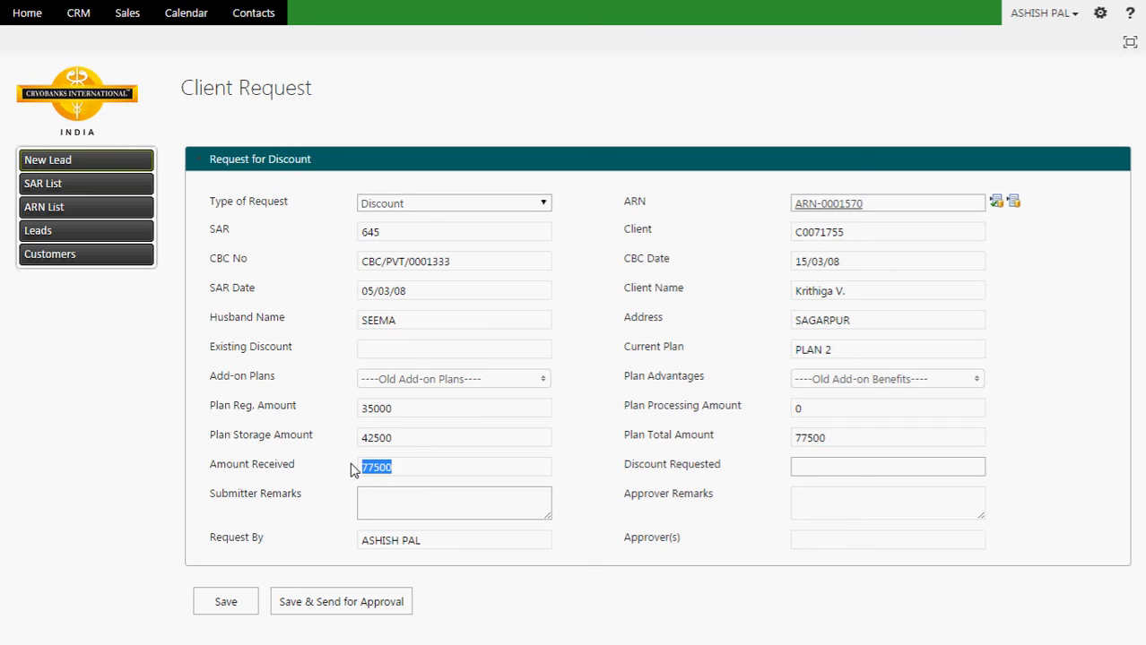
drag(830, 438, 786, 438)
drag(488, 469, 315, 462)
click(1013, 202)
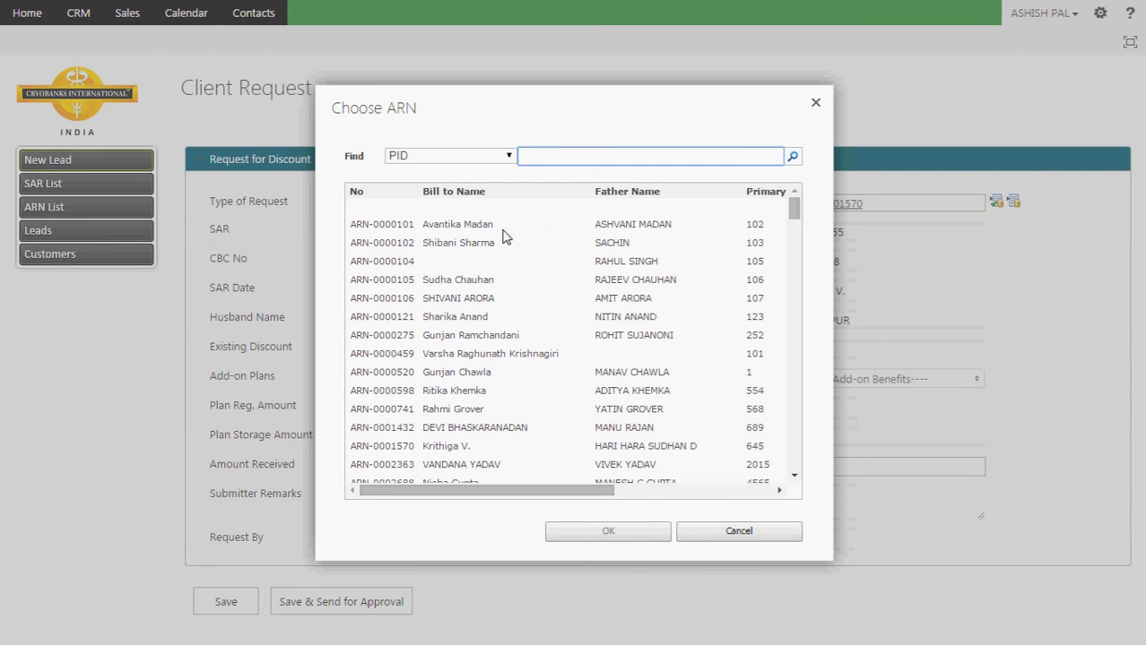
Step: Pick a different client's ARN, showing Plan Total 74000 and Amount Received 69000
double_click(458, 335)
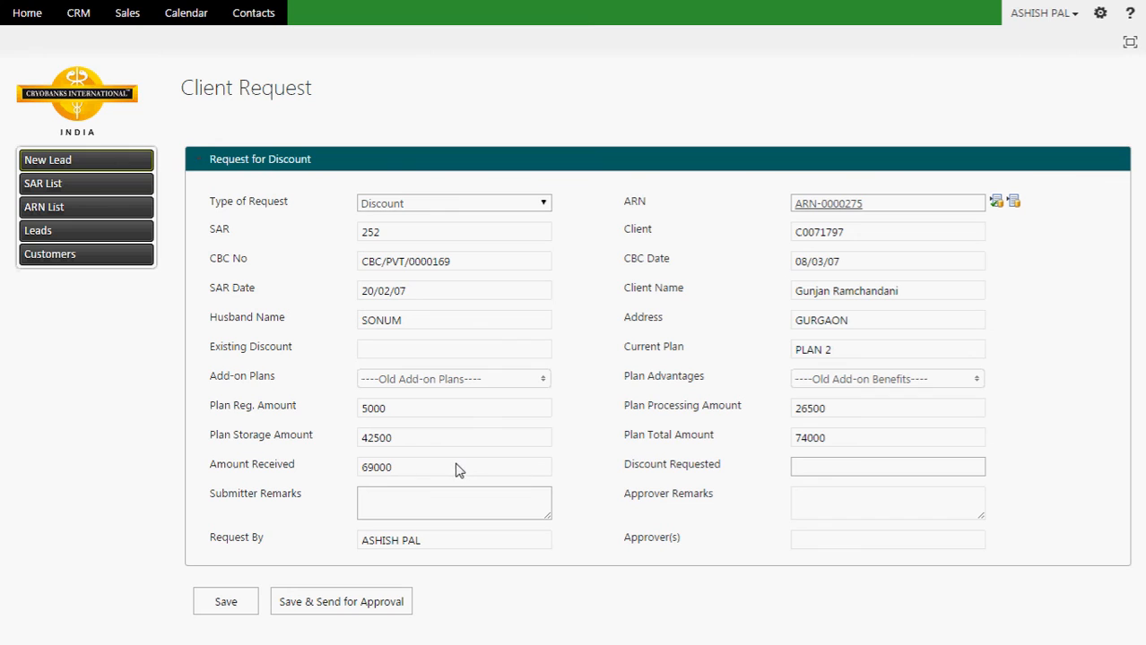
drag(385, 468, 335, 476)
drag(826, 438, 779, 441)
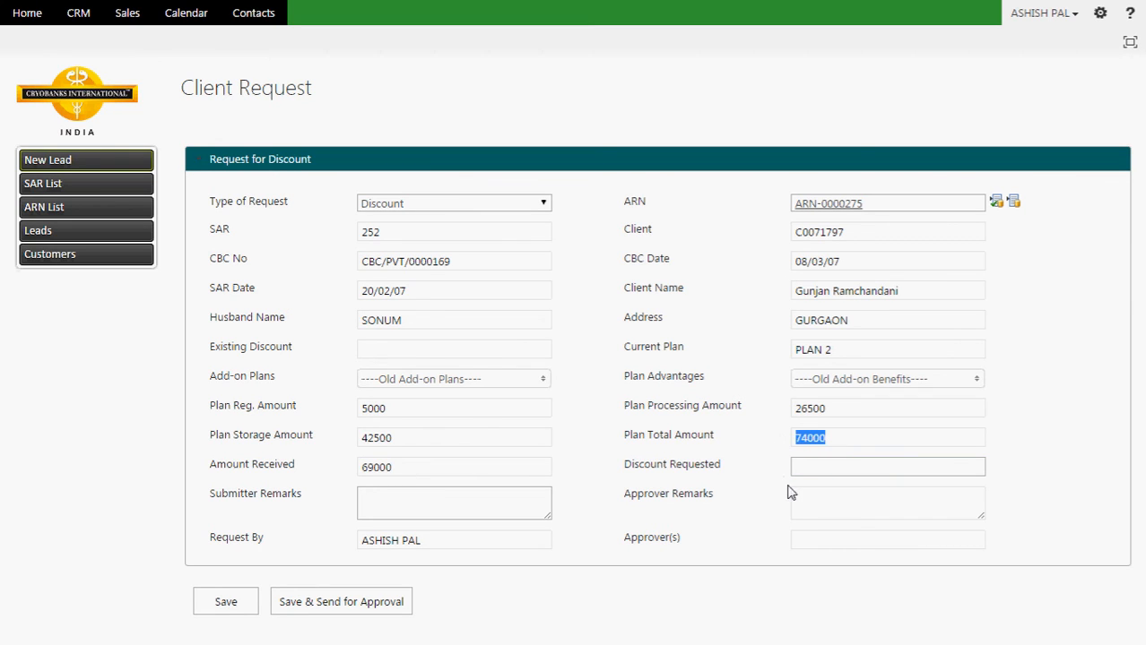
Step: Enter Discount Requested 3000 and Submitter Remarks 'Employee discount.'
click(715, 503)
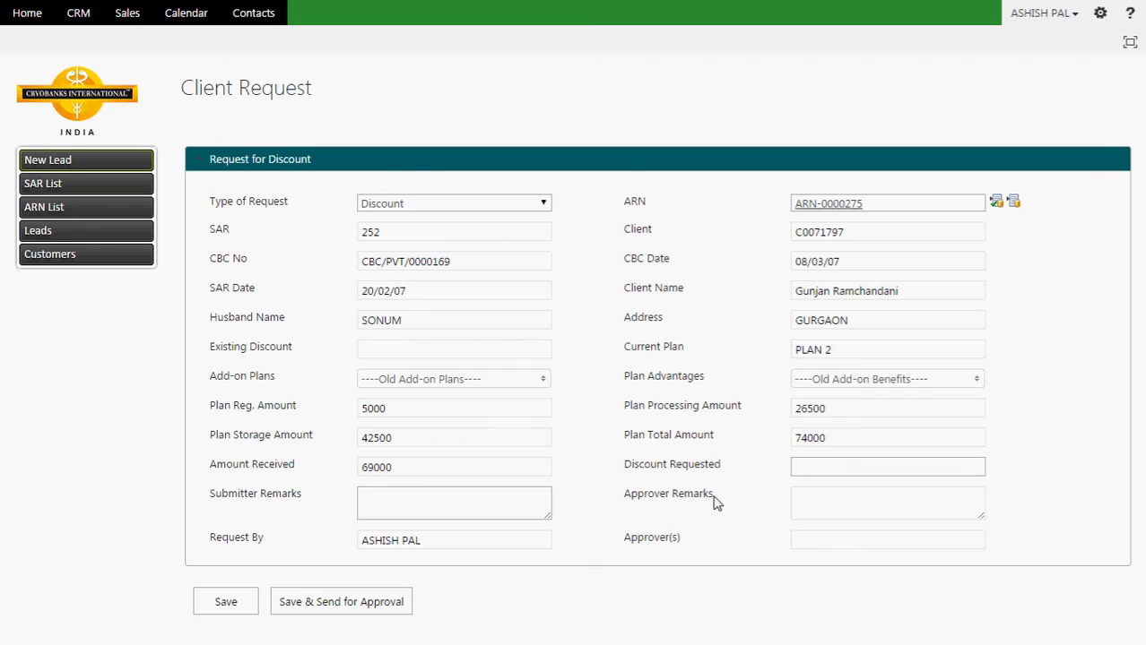
click(819, 465)
click(820, 464)
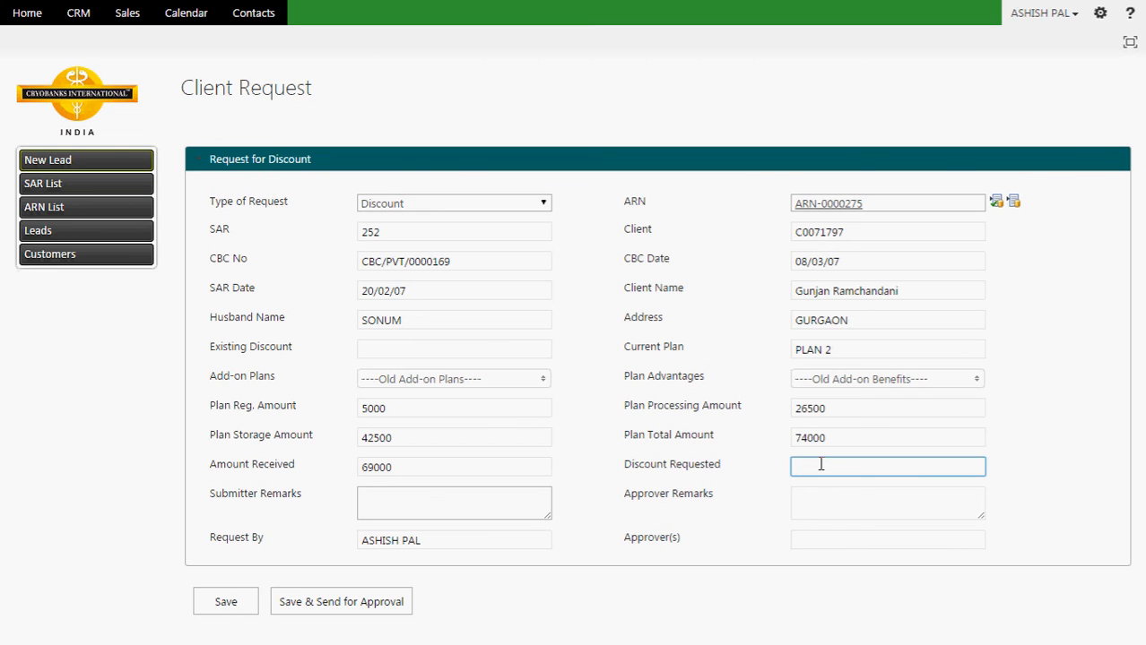
text(3000)
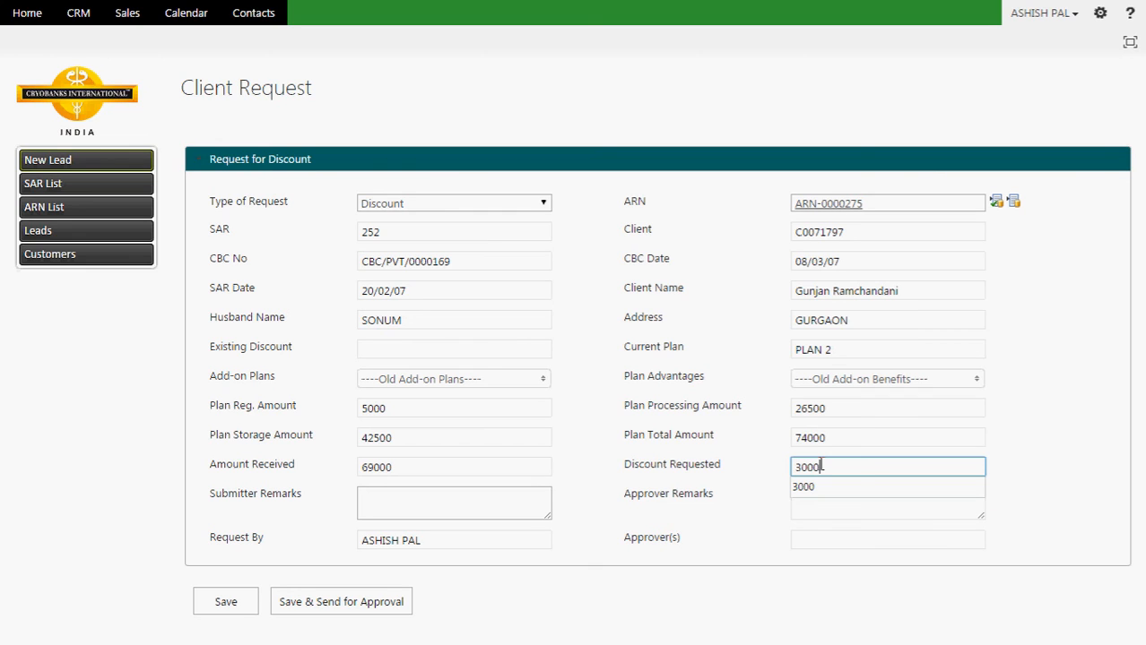
key(Tab)
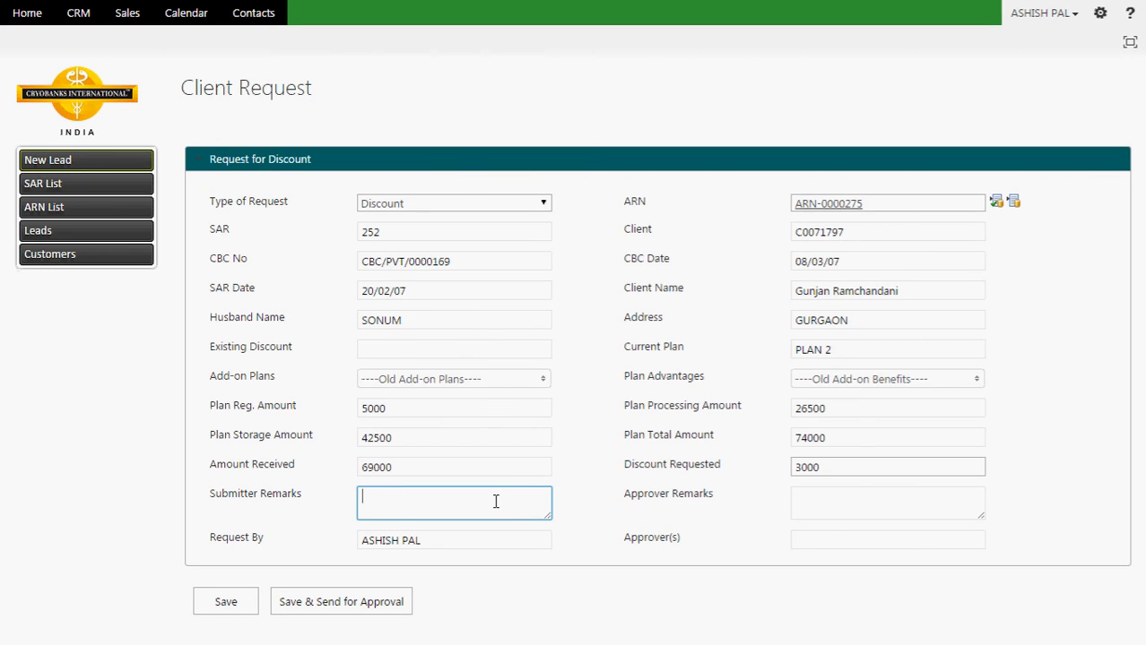
text(eMPLOYEE)
key(BackSpace)
key(BackSpace)
key(BackSpace)
key(BackSpace)
key(BackSpace)
key(BackSpace)
key(BackSpace)
key(BackSpace)
text(Employee discount)
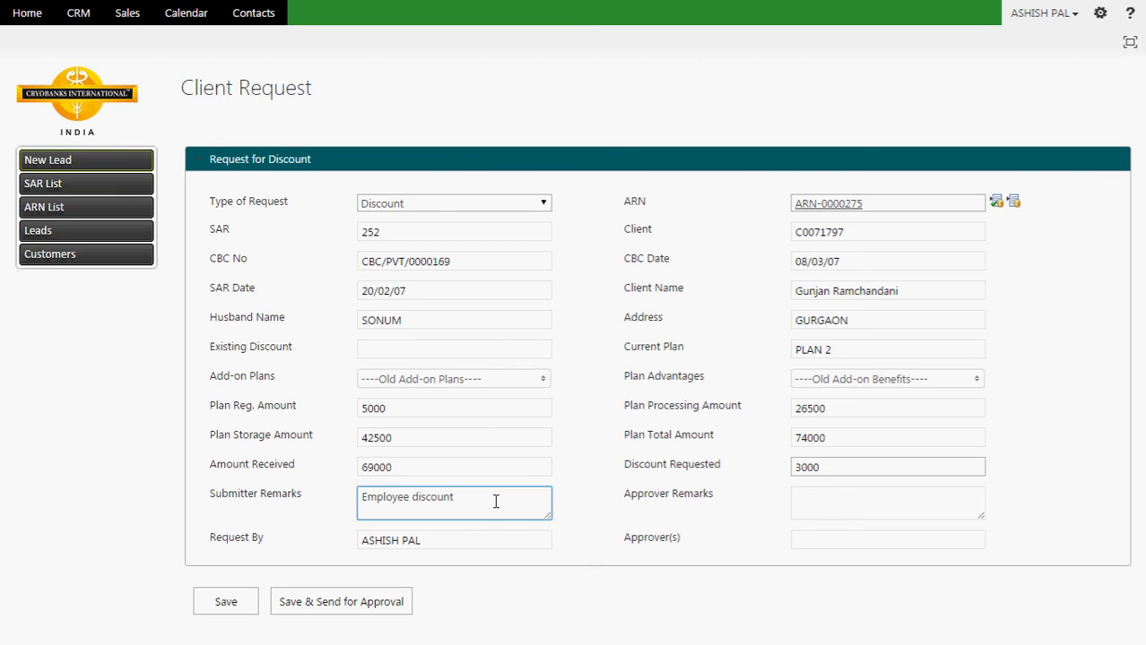
text(.)
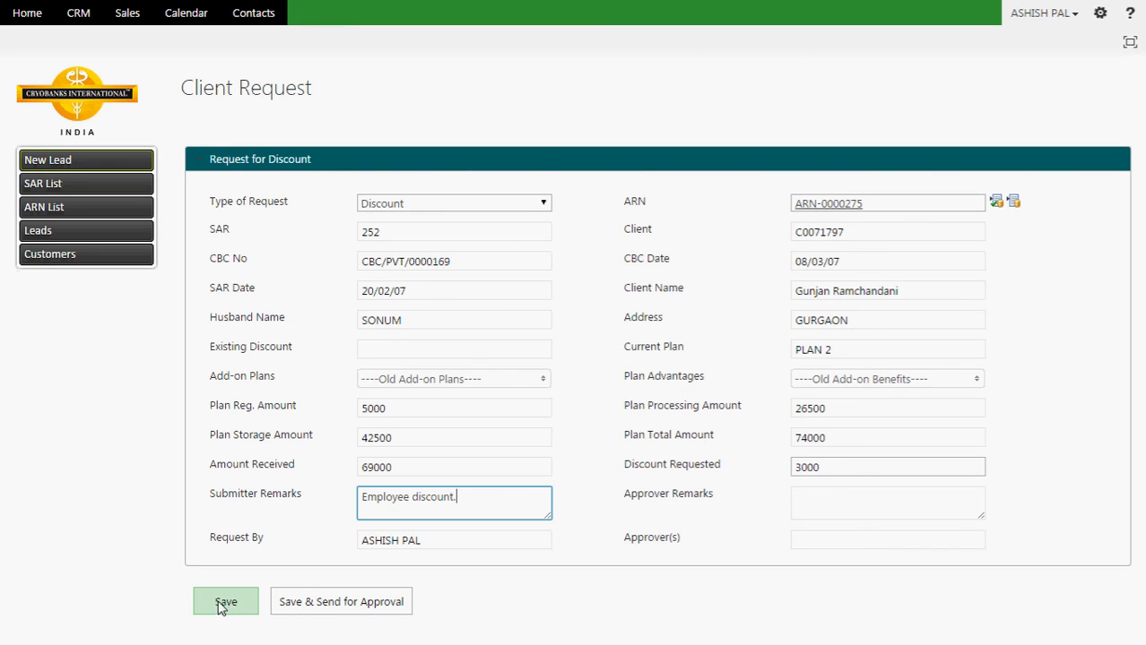
Step: Submit the discount request with Save & Send for Approval
click(327, 607)
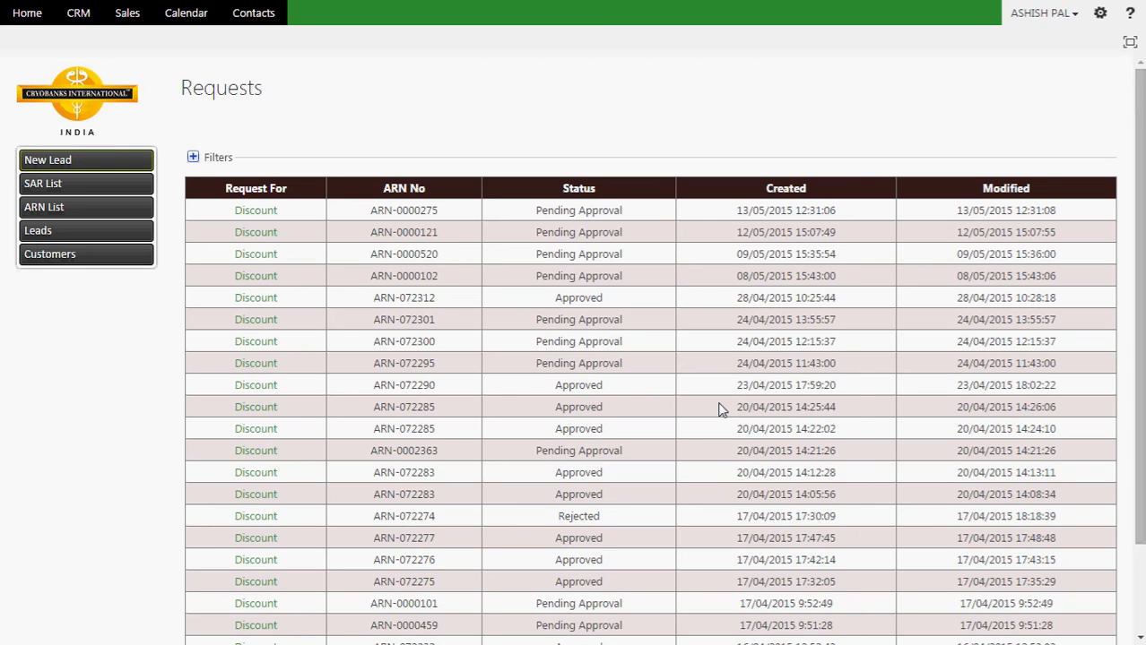
Step: Launch Notepad and jot down a contact's e-mail, an IT e-mail address and a phone number
key(super+r)
text(notepad)
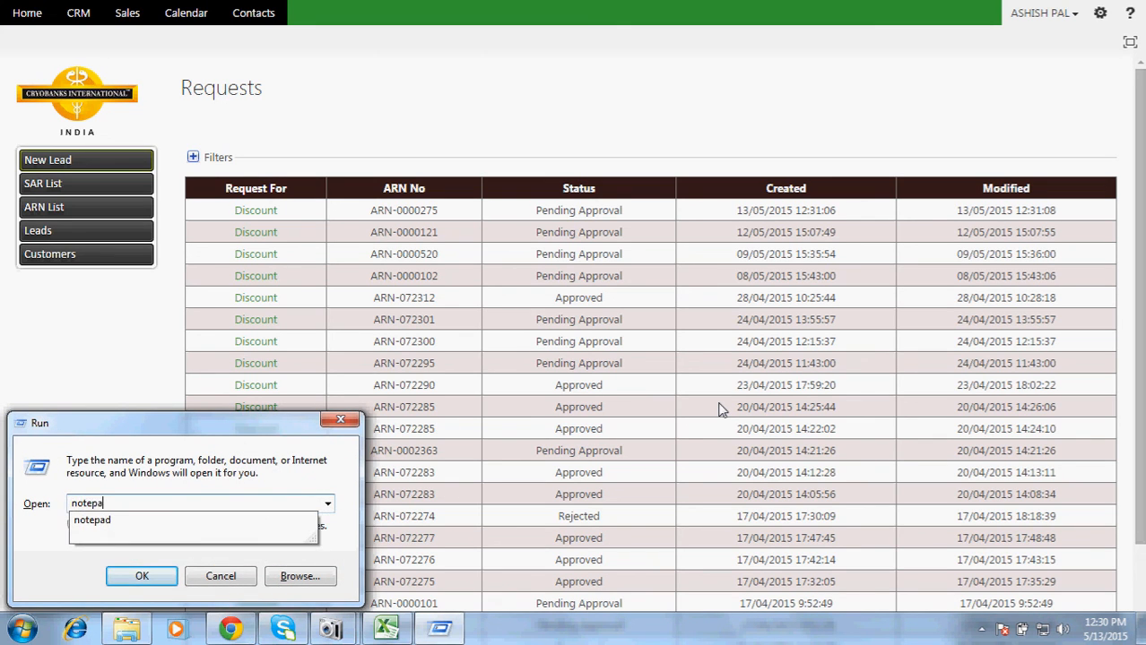
key(Return)
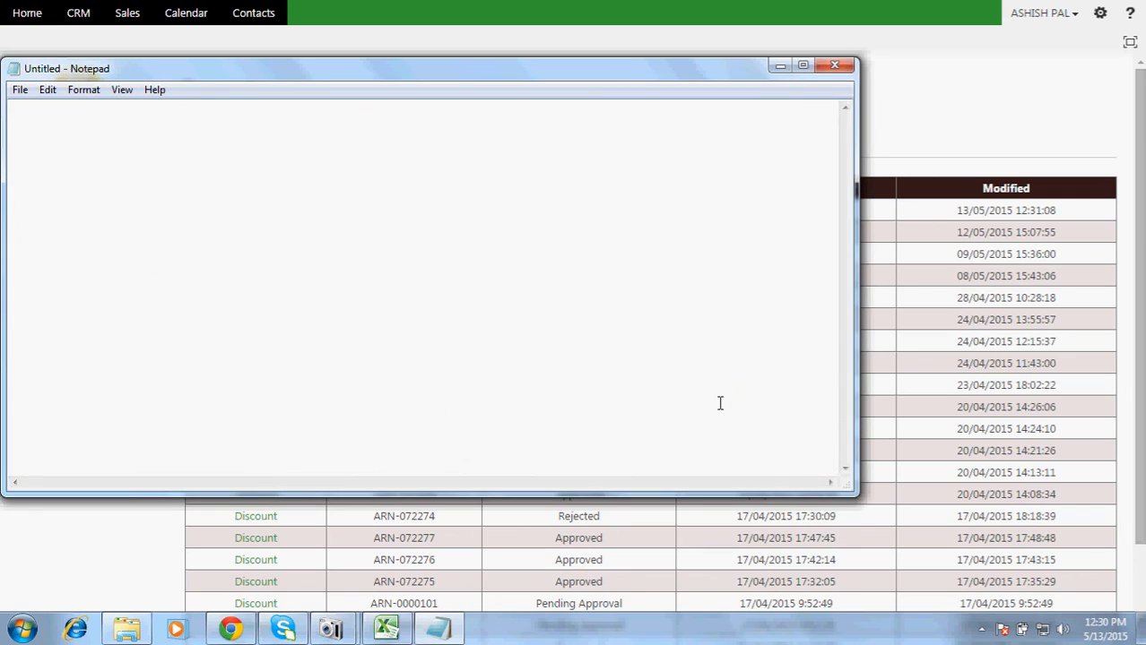
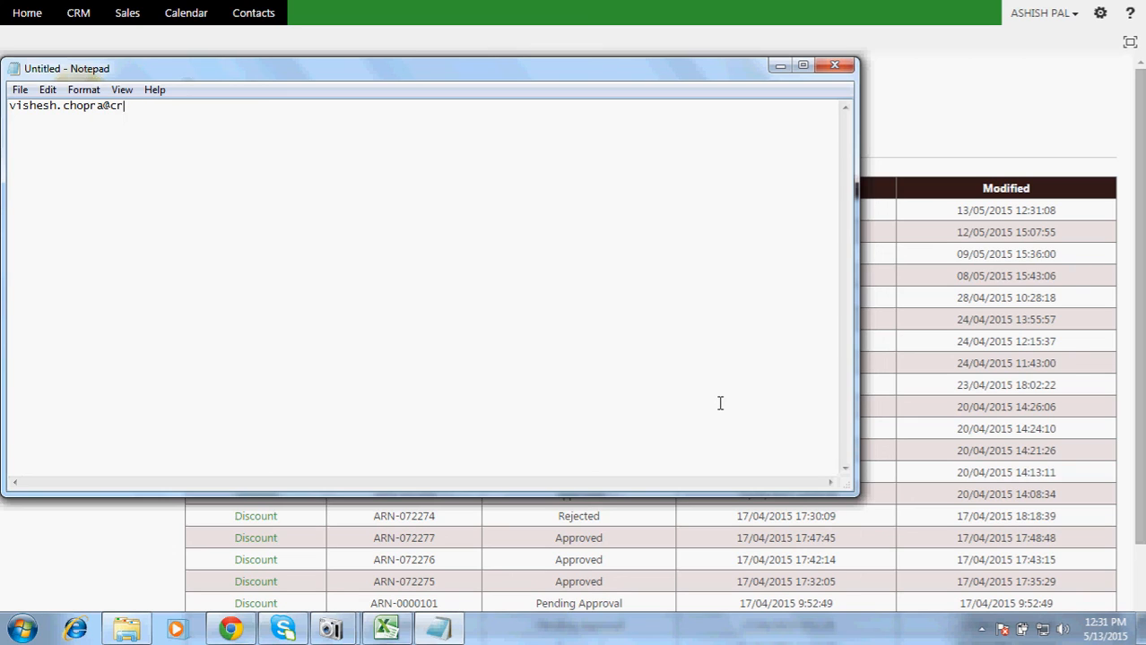
key(Return)
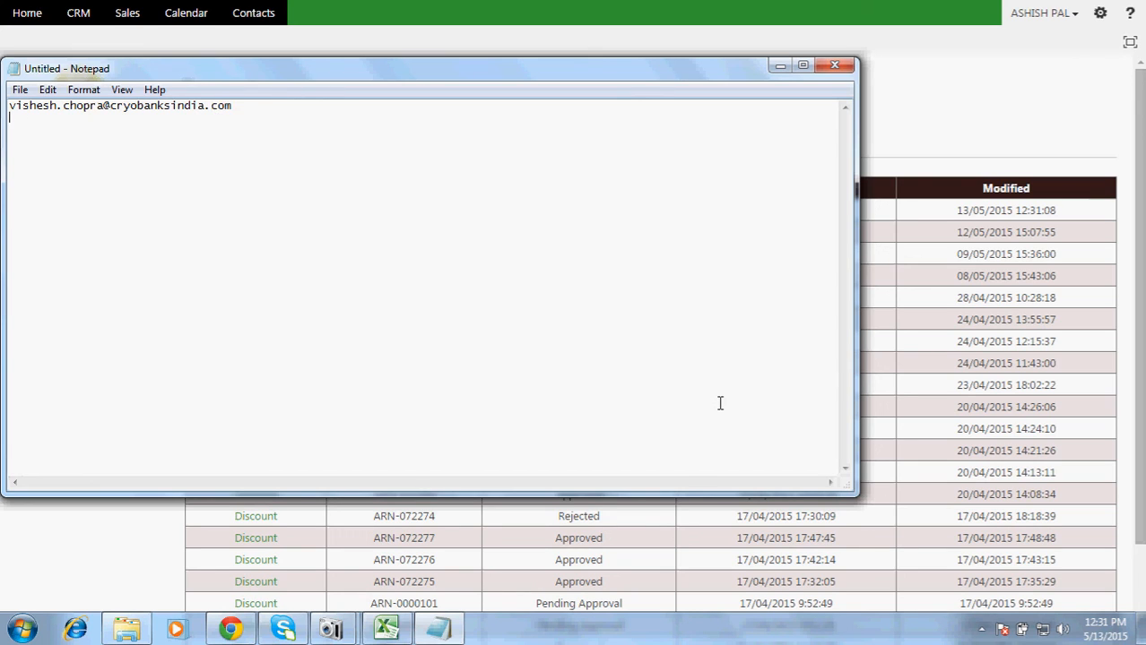
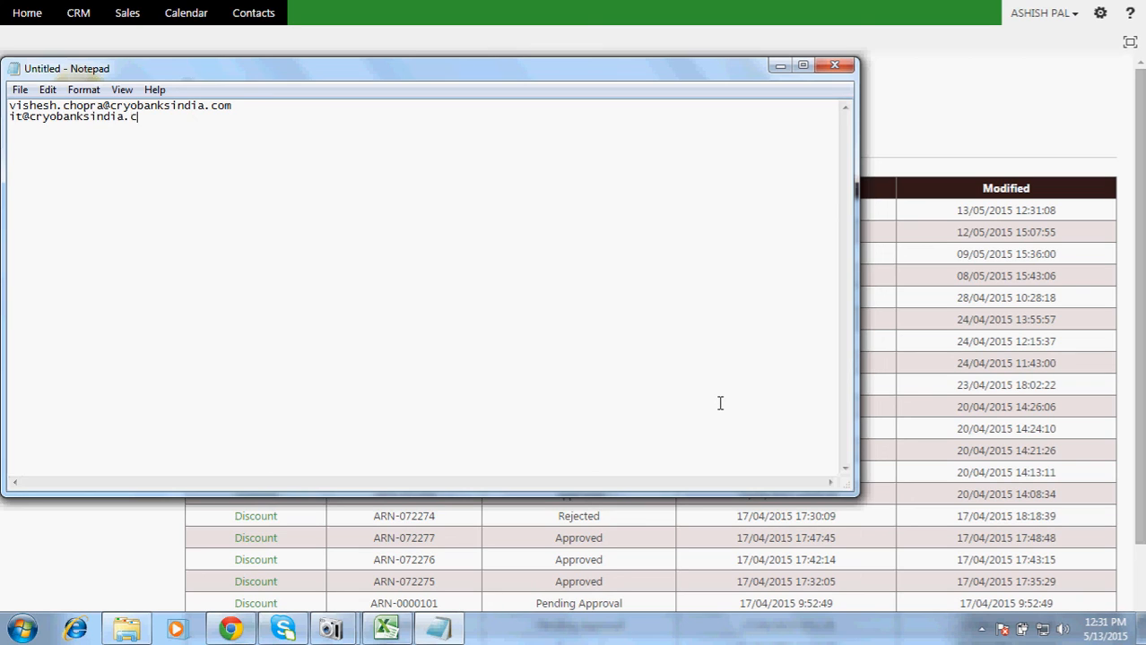
key(Return)
key(Return)
Step: Clear all the note's text and return to the Requests page
key(ctrl+a)
key(Delete)
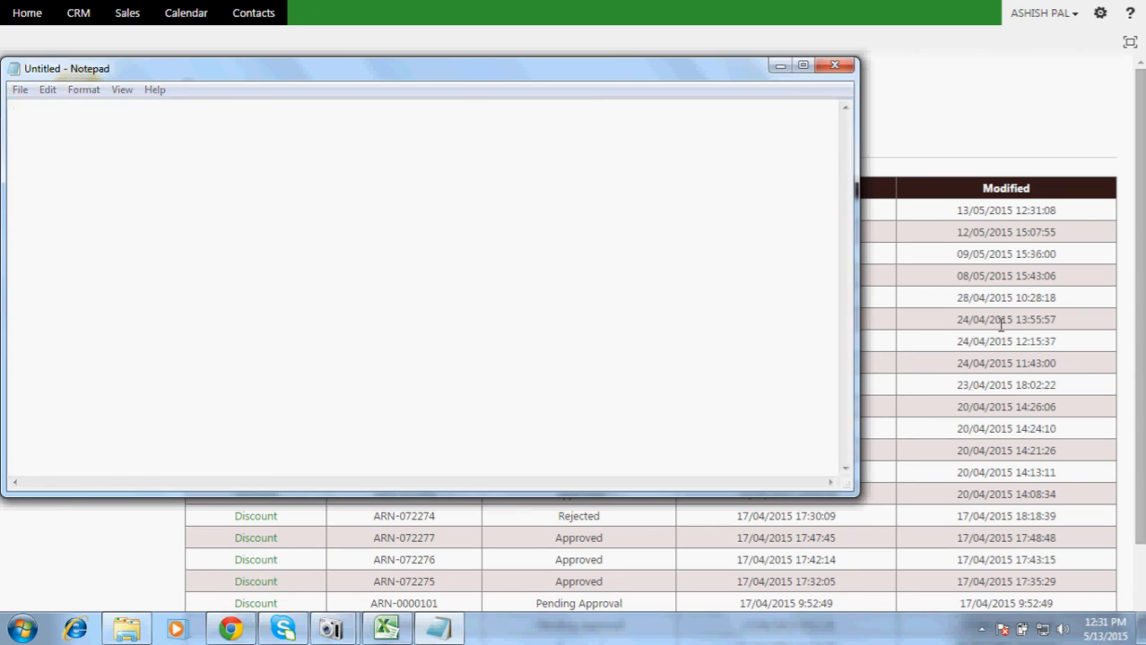
click(1001, 332)
Step: Show the desktop with all windows minimized and stop the screen recording
click(1069, 16)
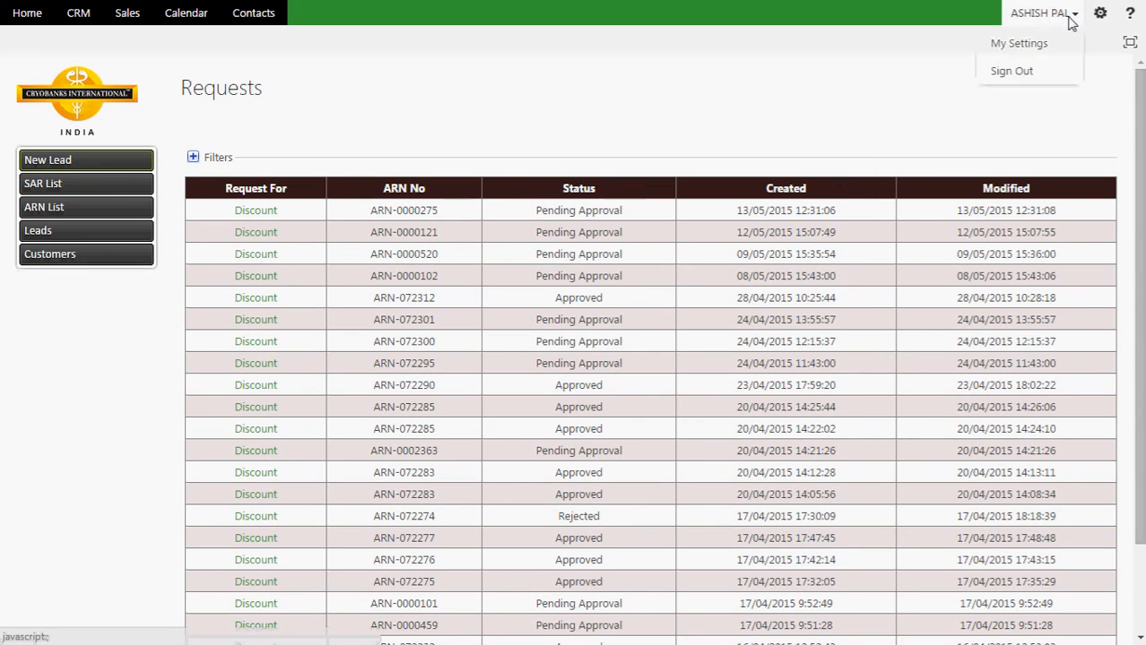
key(super+d)
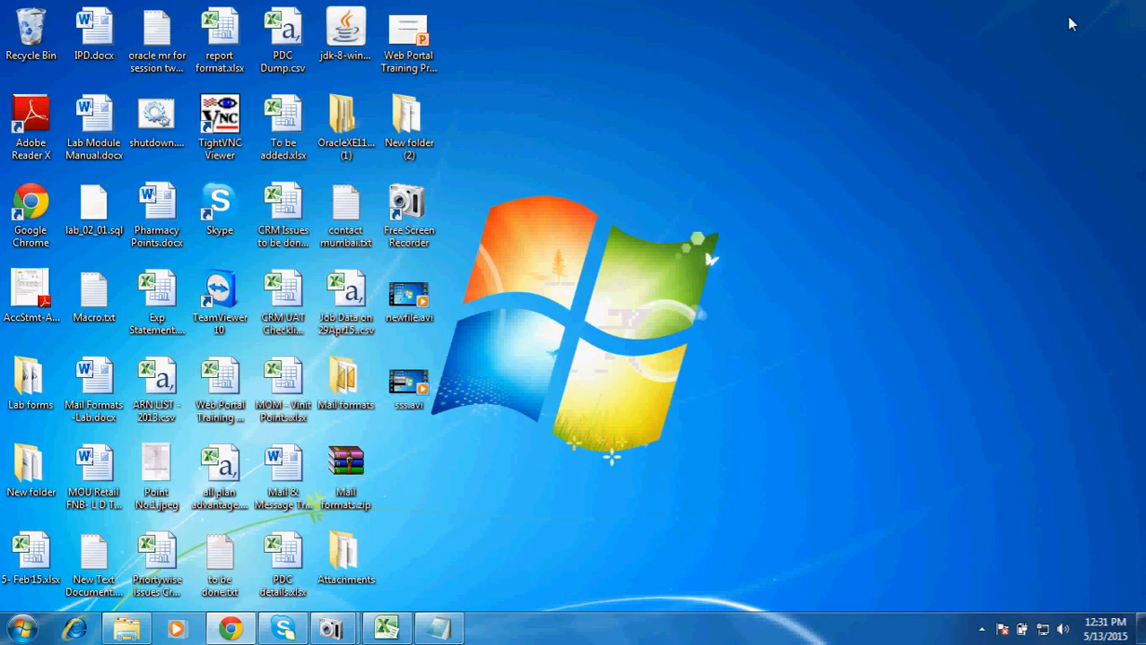
key(alt+Tab)
key(alt+Tab)
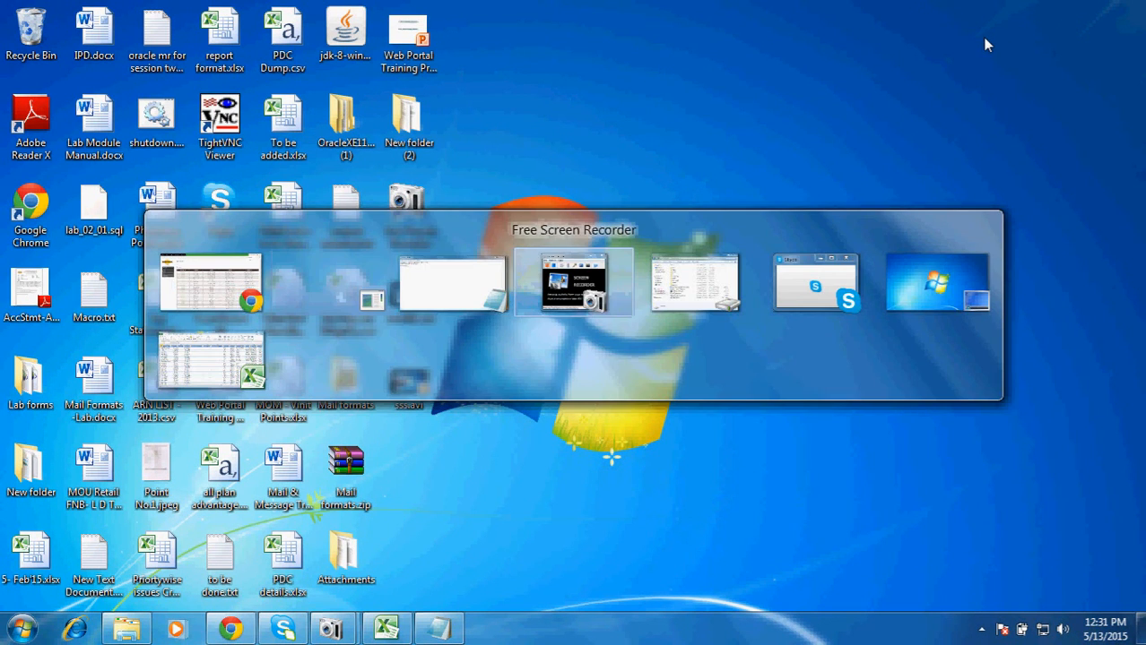
click(226, 224)
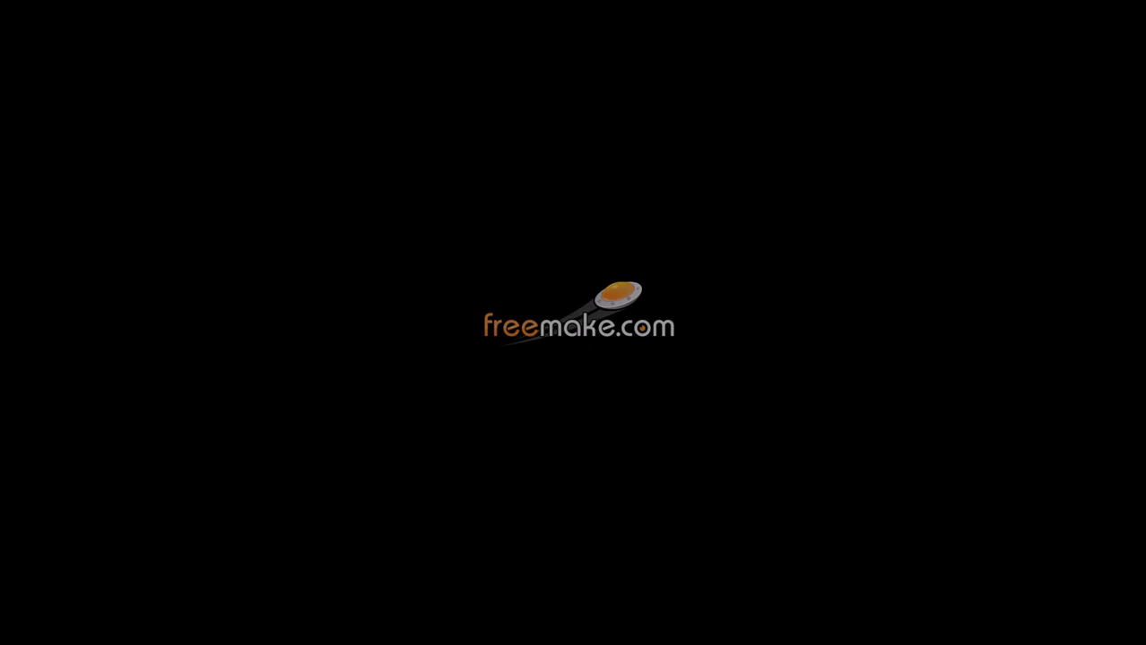